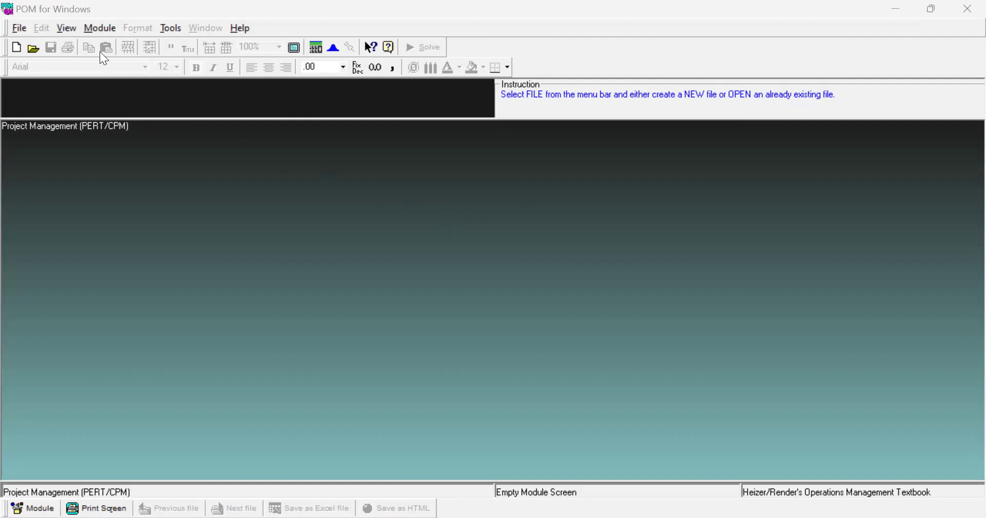
- Start a new single time estimate data set in the Project Management (PERT/CPM) module
click(105, 28)
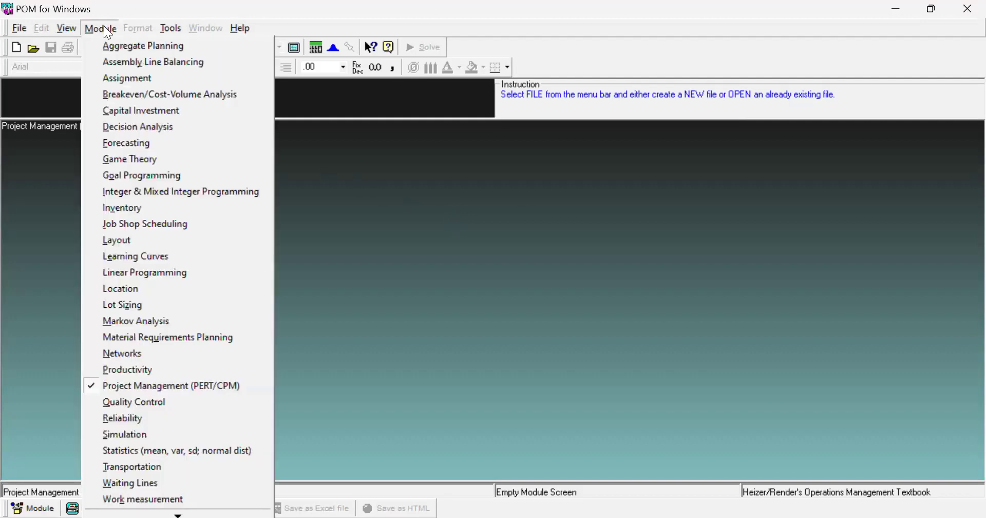
click(208, 394)
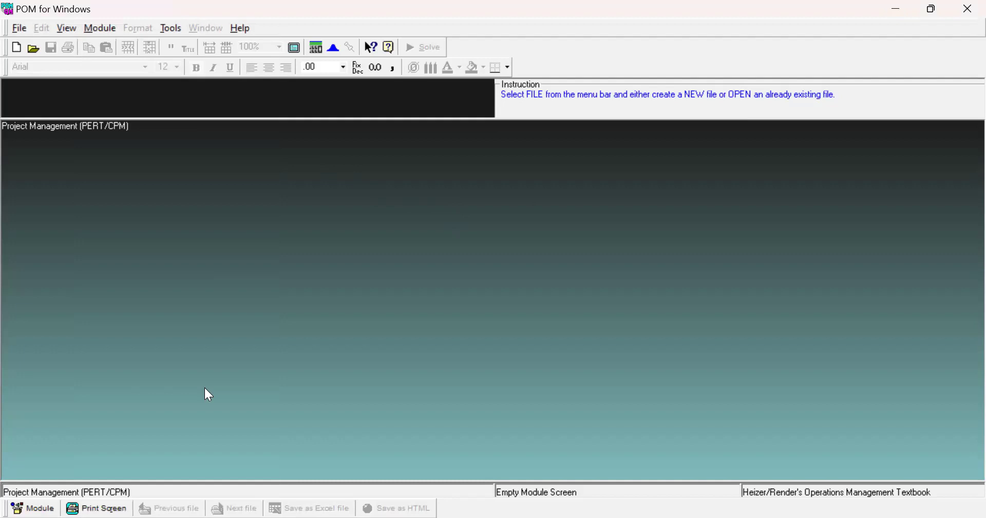
click(15, 47)
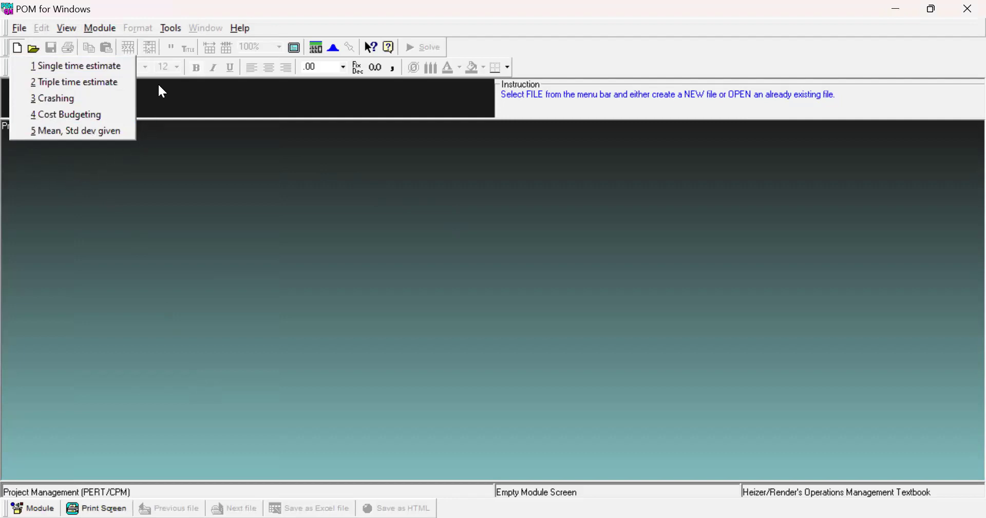
click(141, 55)
click(16, 47)
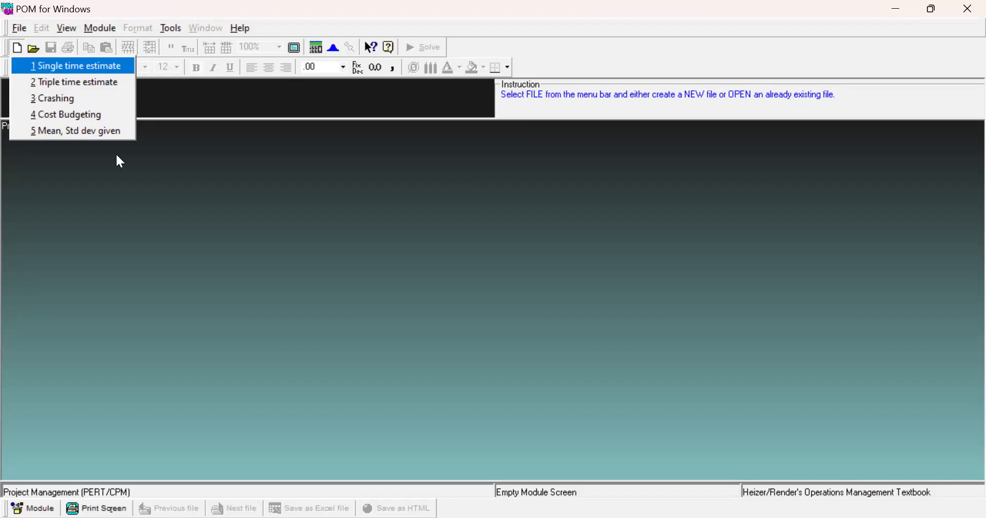
key(Return)
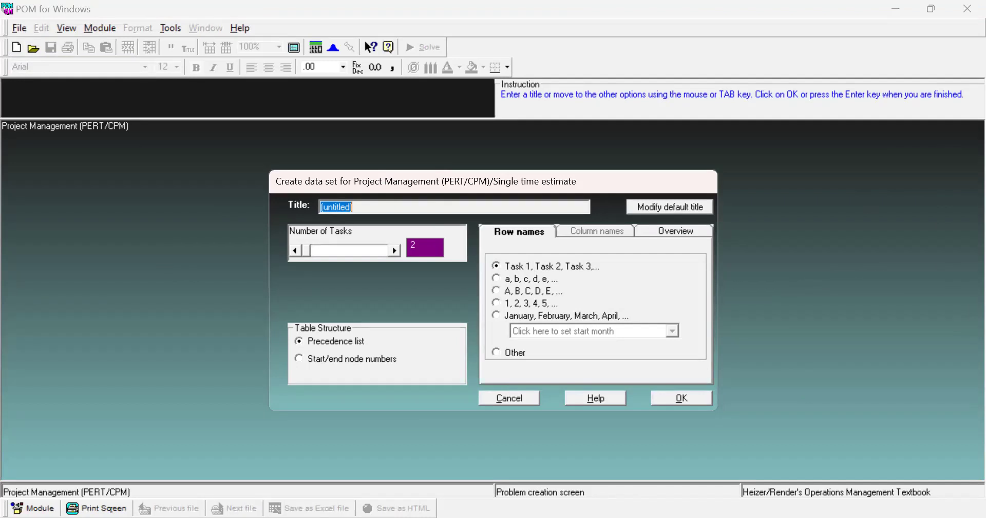
- Create the data set with 7 tasks and row names in the A, B, C, D, E style
key(alt+Tab)
click(396, 250)
click(396, 250)
click(396, 250)
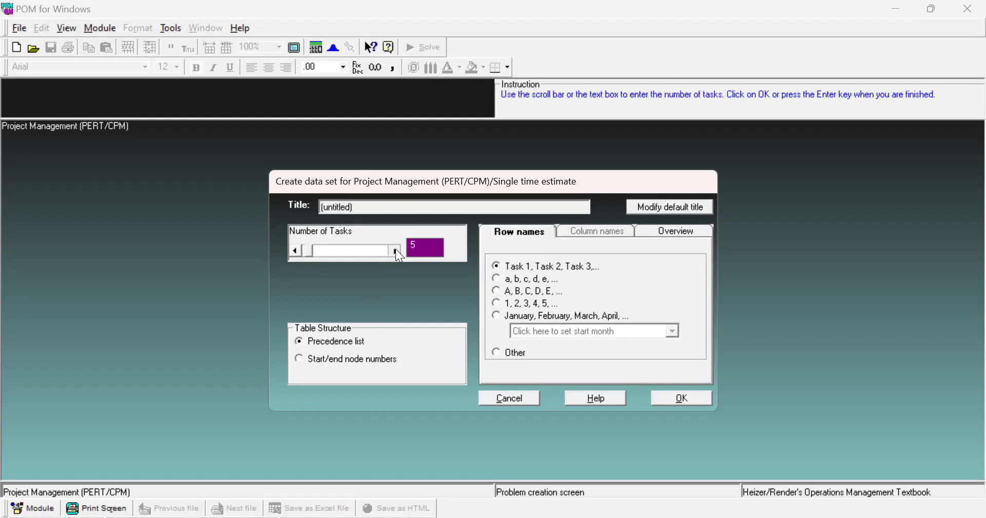
click(396, 250)
click(396, 250)
click(496, 292)
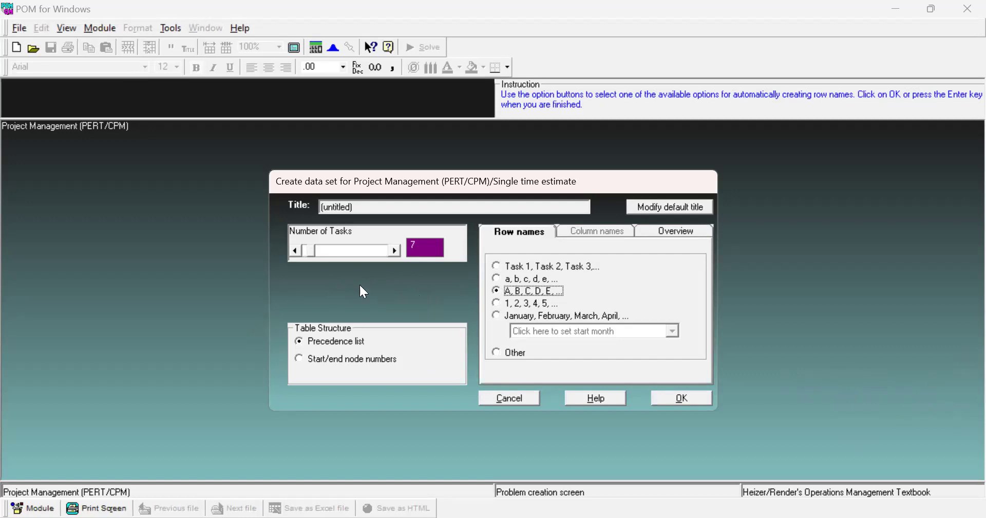
click(691, 401)
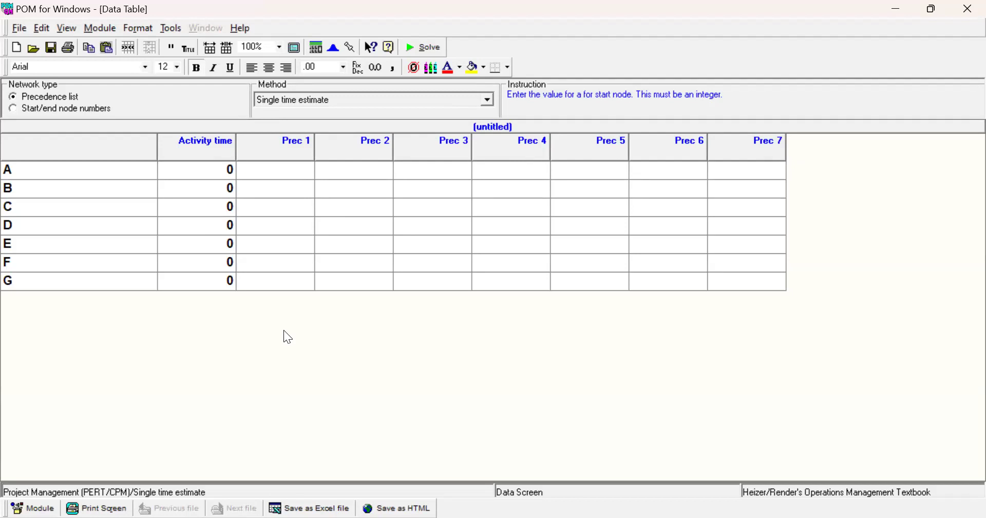
- Enter an activity time of 3 for task A, and a time of 4 with predecessor A for task B
click(218, 170)
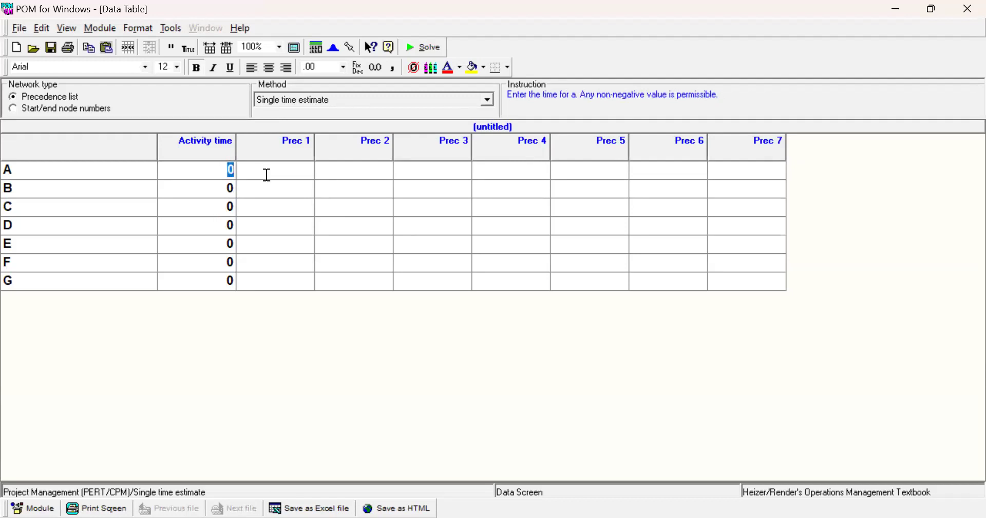
text(3)
key(Return)
text(a)
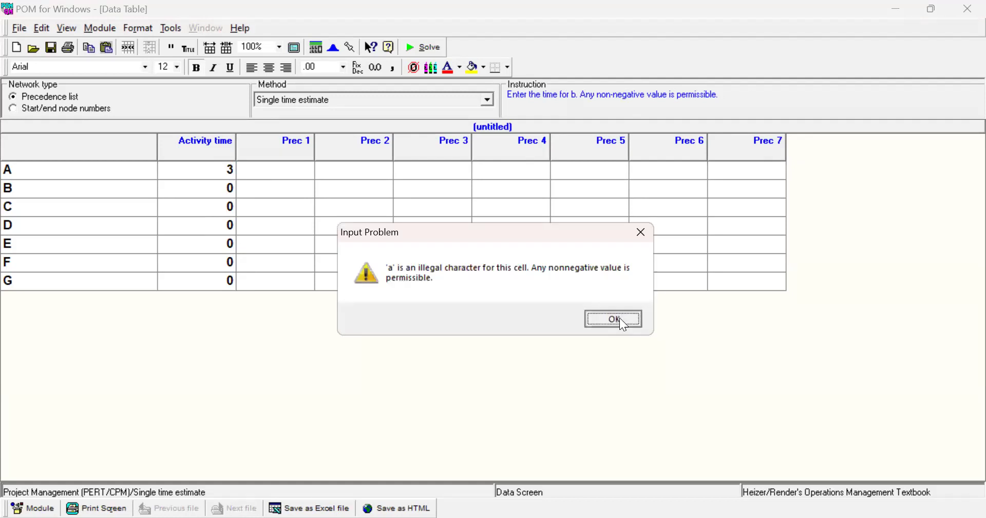
click(619, 317)
text(4)
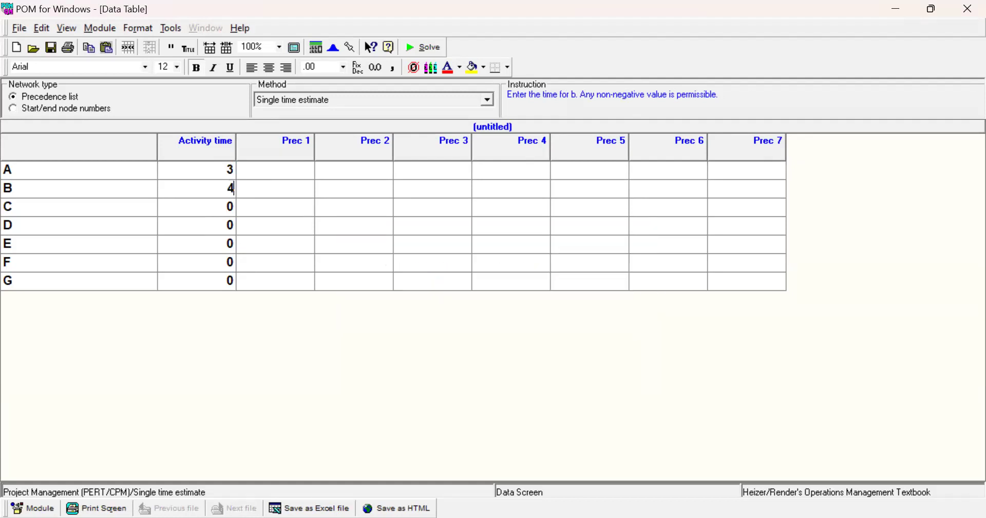
key(Tab)
text(A)
key(Return)
- Enter an activity time of 5 and predecessor A for task C
text(5)
click(311, 207)
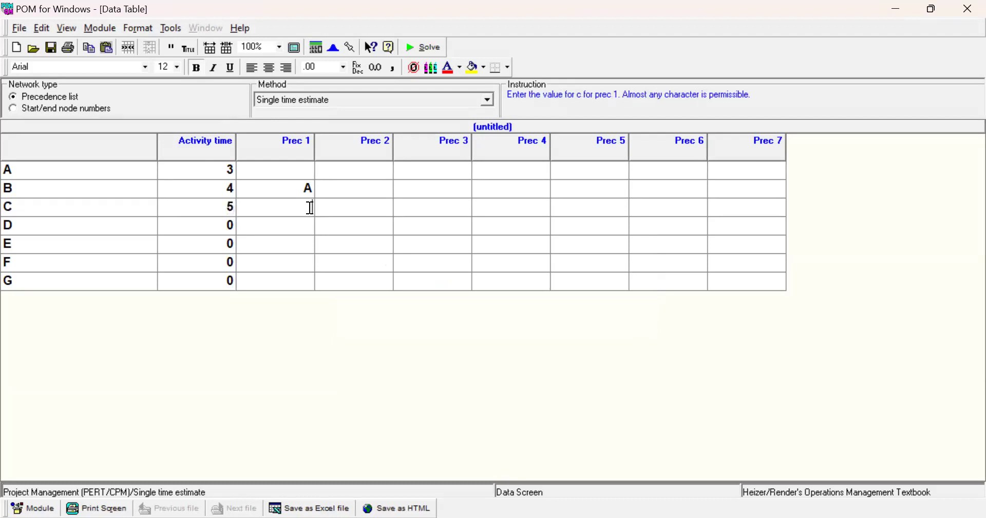
text(A)
key(Return)
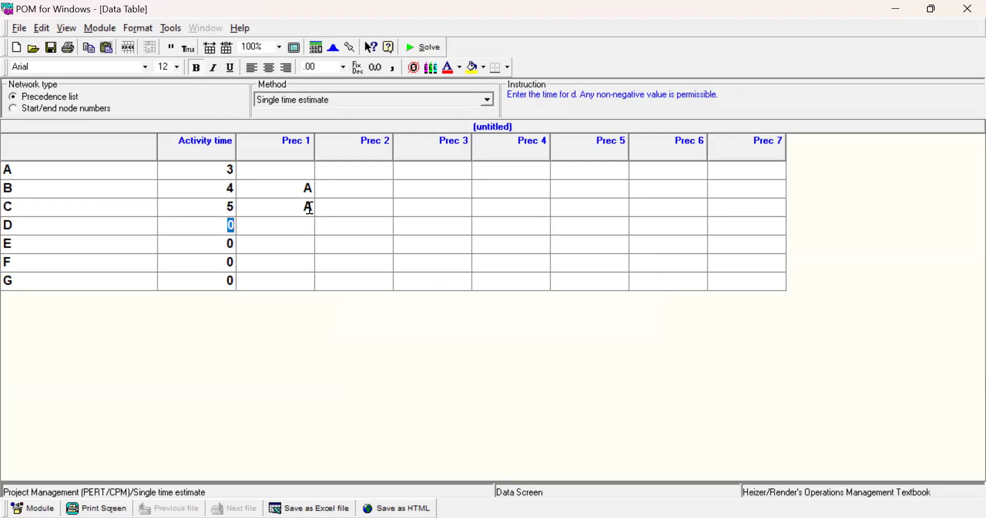
- Enter an activity time of 3 and predecessors B and C for task D
text(3)
key(Tab)
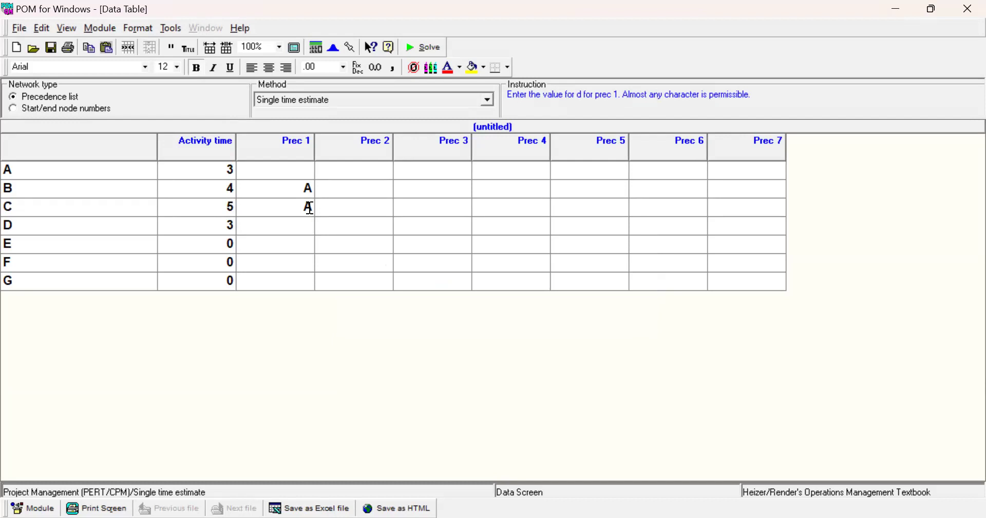
text(B)
key(Tab)
text(C)
key(Return)
key(Left)
key(Left)
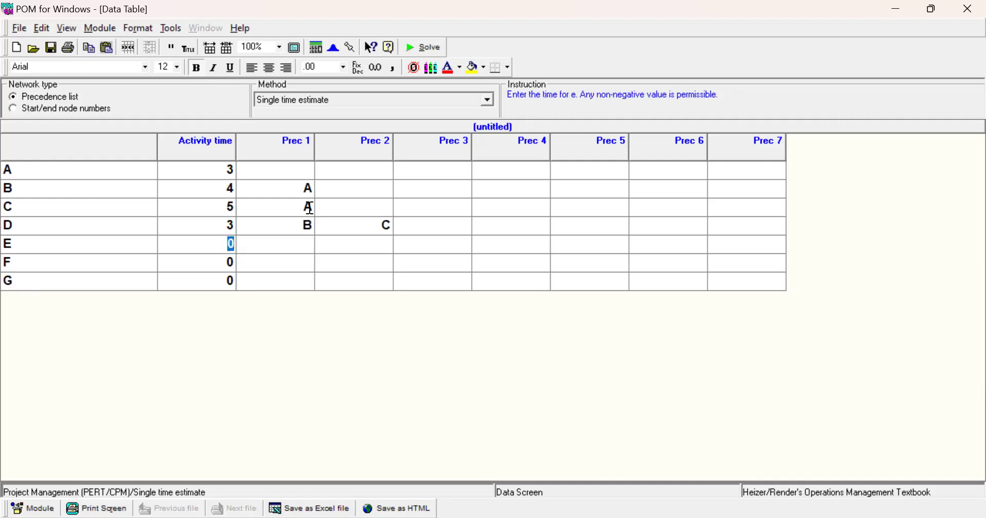
- Enter an activity time of 4 and predecessors C and D for task E
text(4)
key(Right)
text(C)
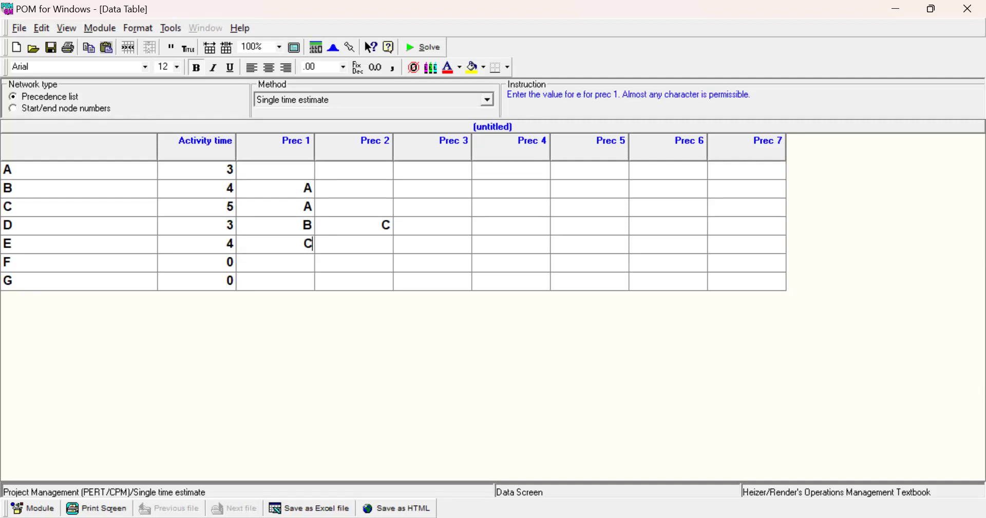
key(Right)
text(D)
key(Down)
key(Left)
key(Left)
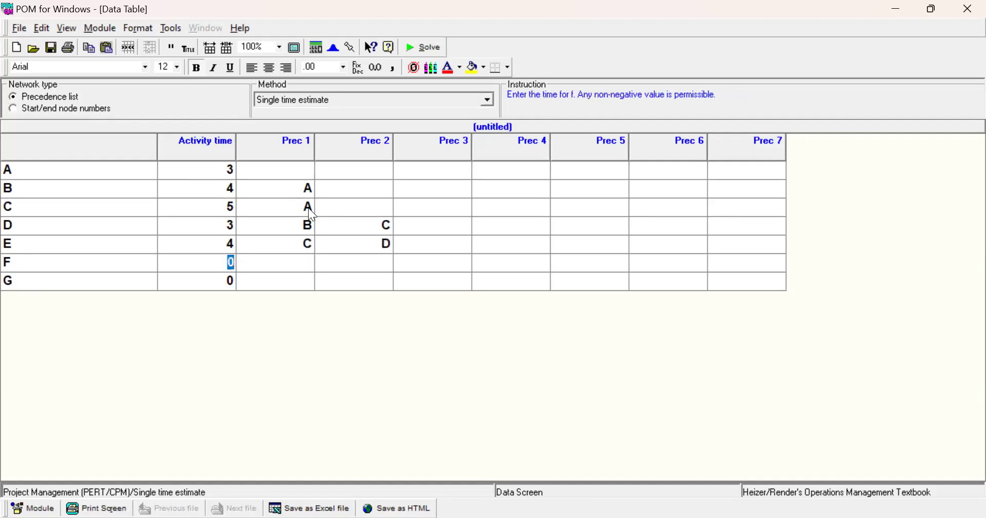
- Enter an activity time of 6 and predecessor C for task F
text(C)
click(624, 318)
text(6)
key(Tab)
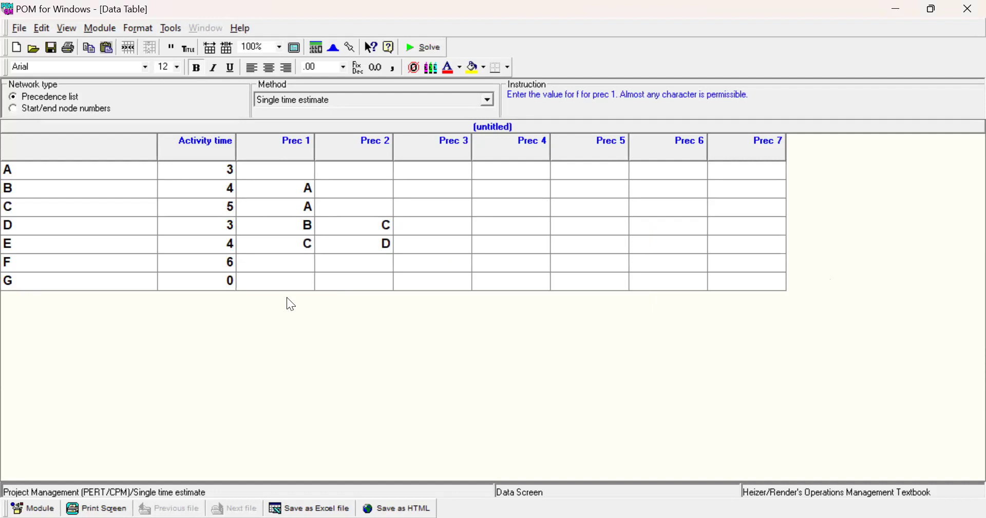
text(C)
key(Return)
key(Left)
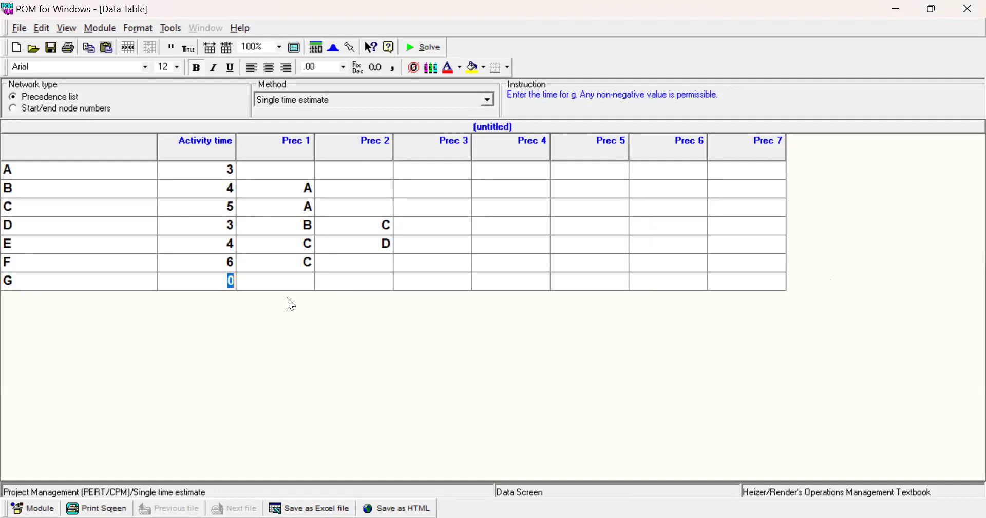
- Enter an activity time of 2 and predecessors D, E and F for task G
text(2)
key(Tab)
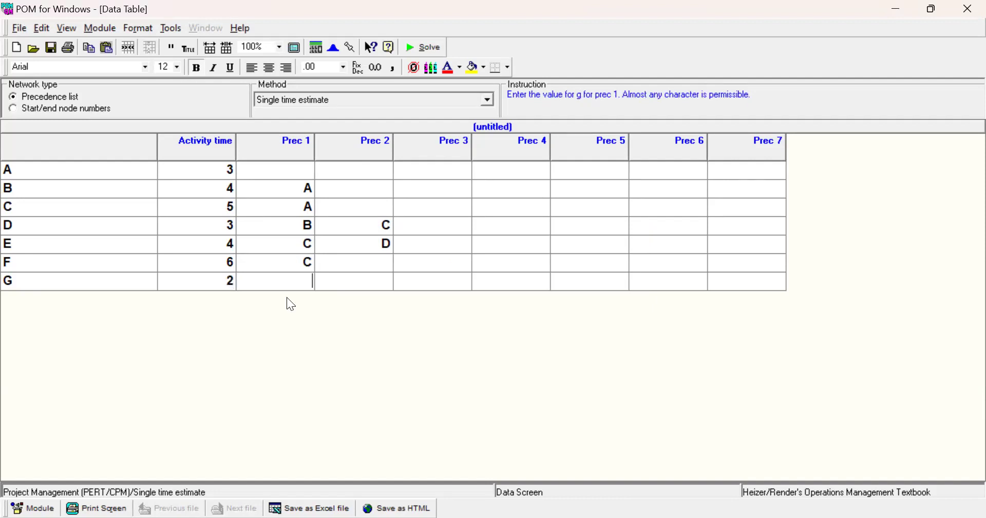
text(D)
key(Tab)
text(E)
key(Tab)
text(F)
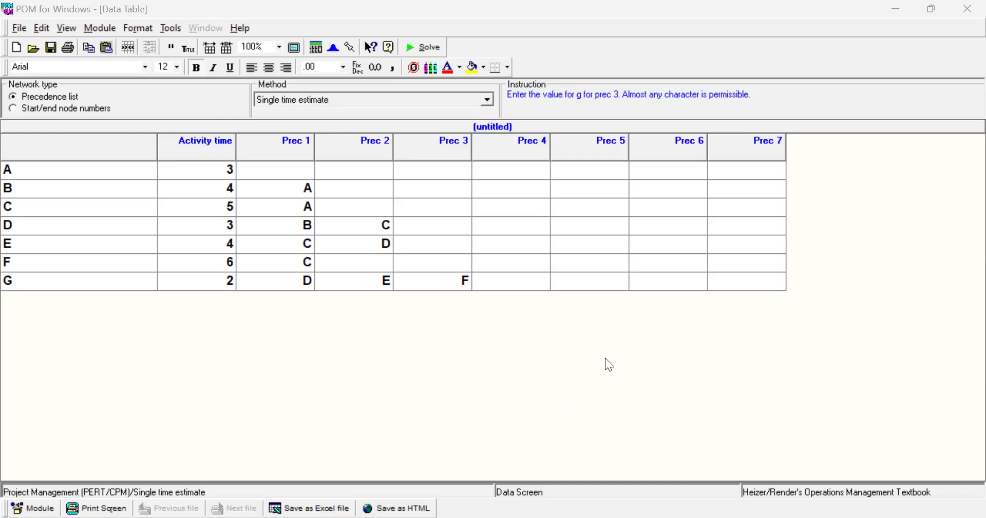
- Solve the project network to get its start, finish and slack times
click(412, 396)
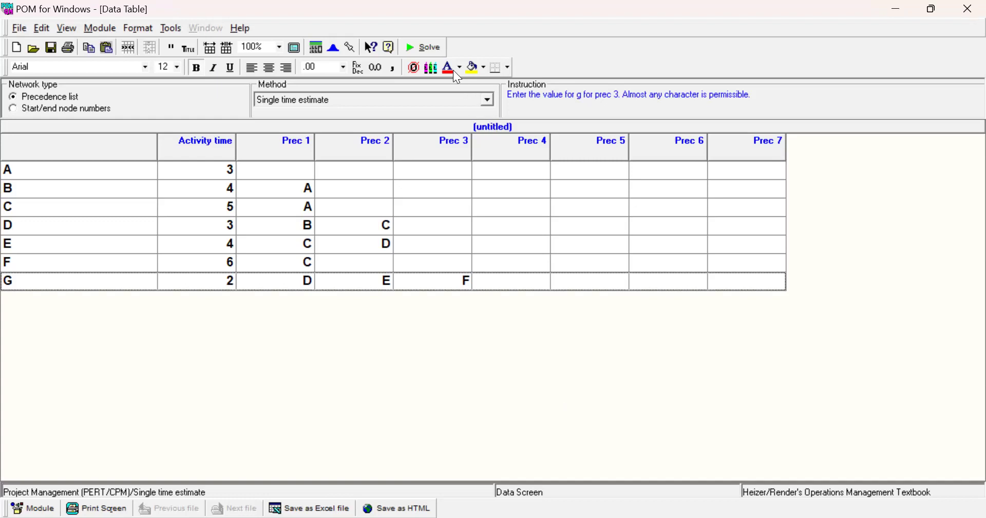
key(F9)
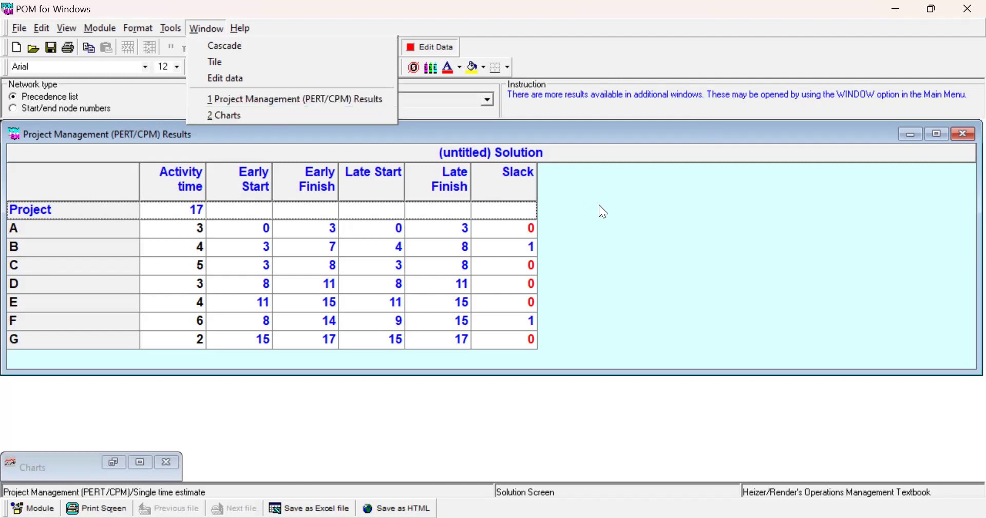
click(4, 109)
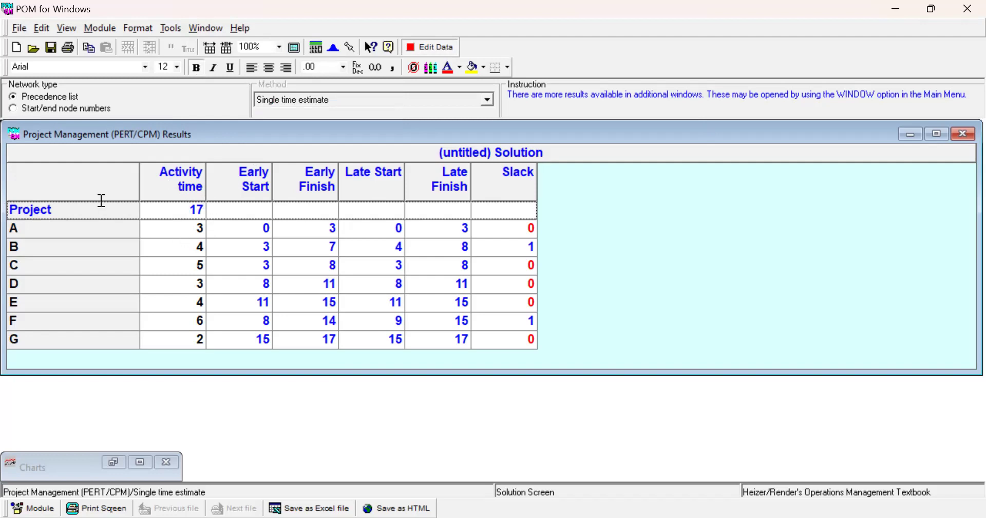
click(204, 209)
- Open the result charts and display the Precedence Graph
click(204, 28)
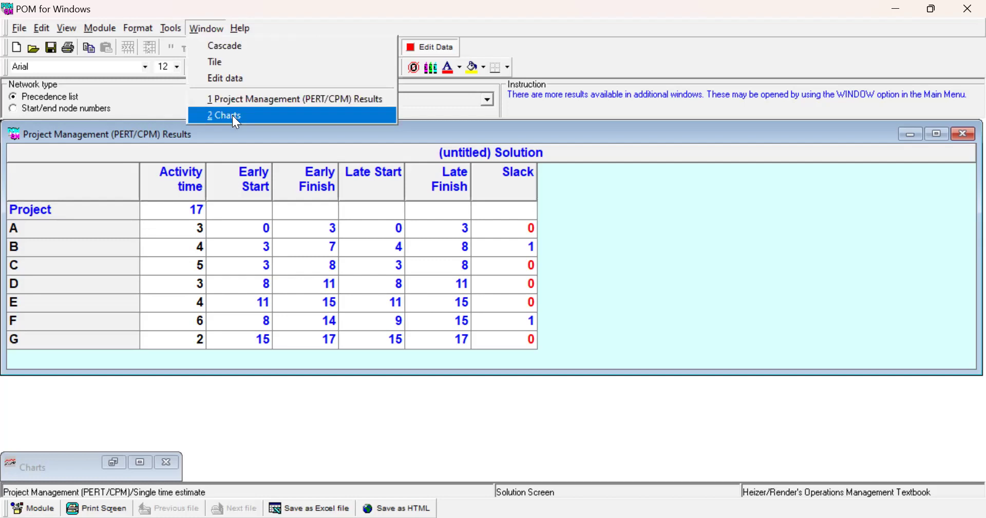
click(235, 116)
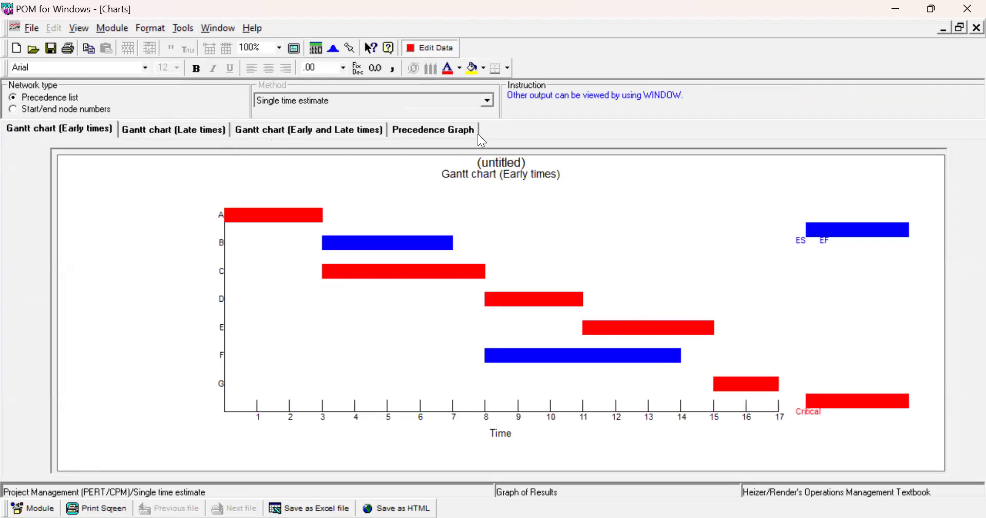
click(432, 130)
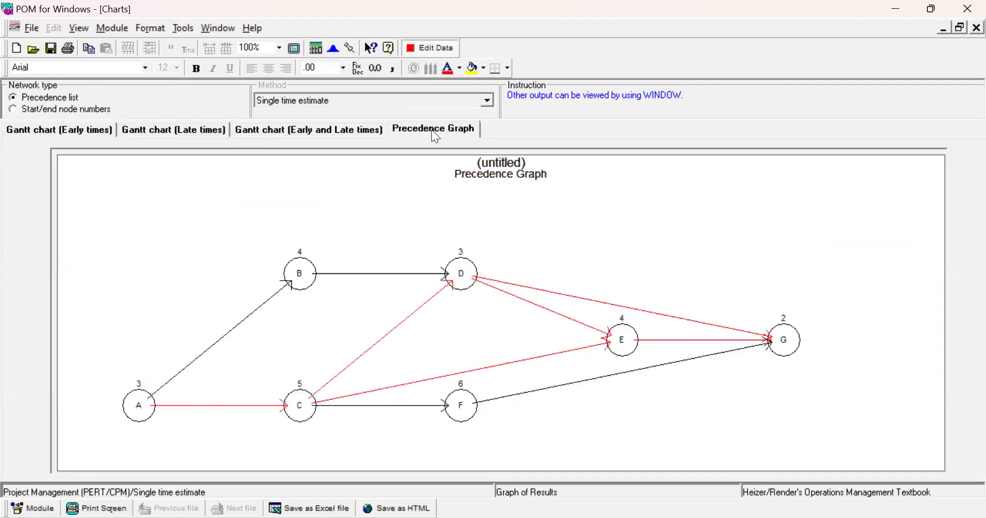
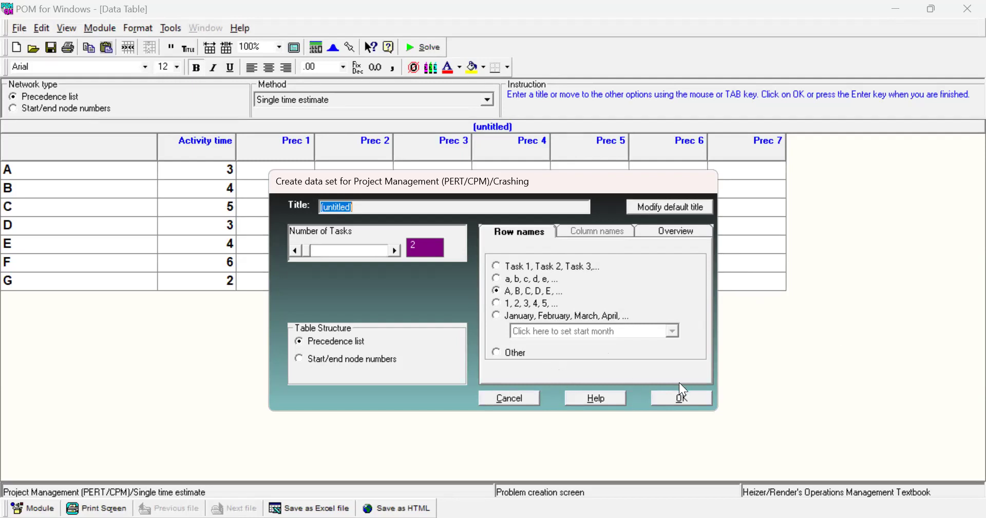
- Create the Crashing data set with 9 tasks and narrow the task name column of its data table
click(398, 251)
click(398, 251)
click(398, 251)
click(398, 251)
click(395, 250)
click(395, 250)
click(395, 250)
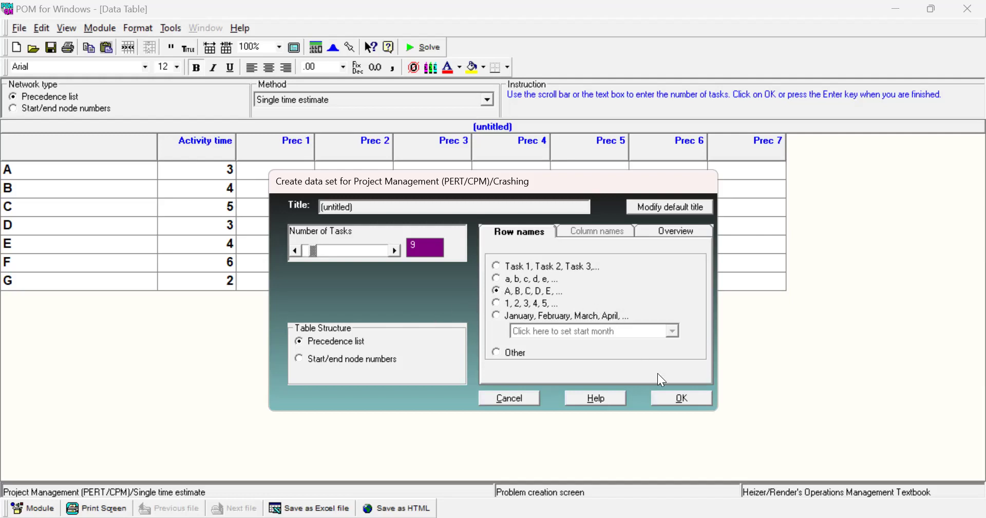
click(680, 399)
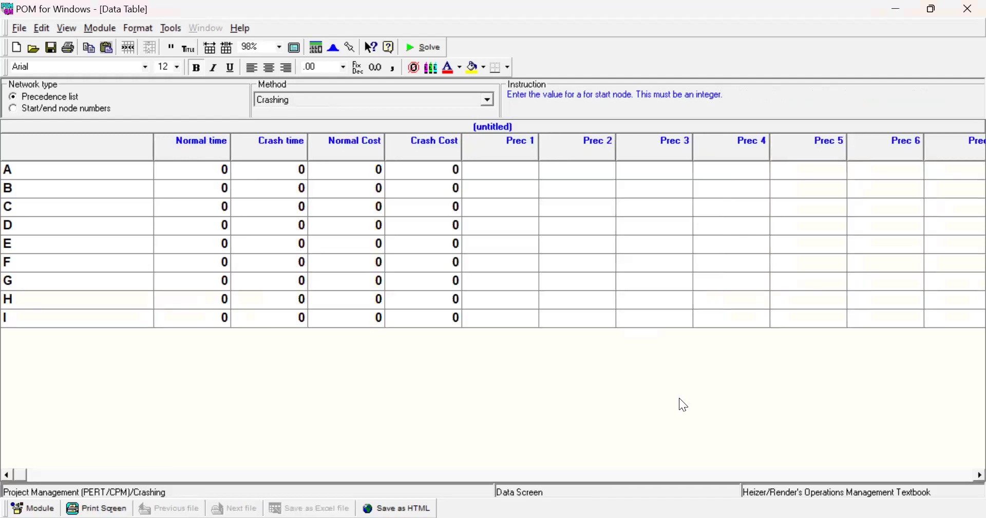
drag(153, 146, 81, 148)
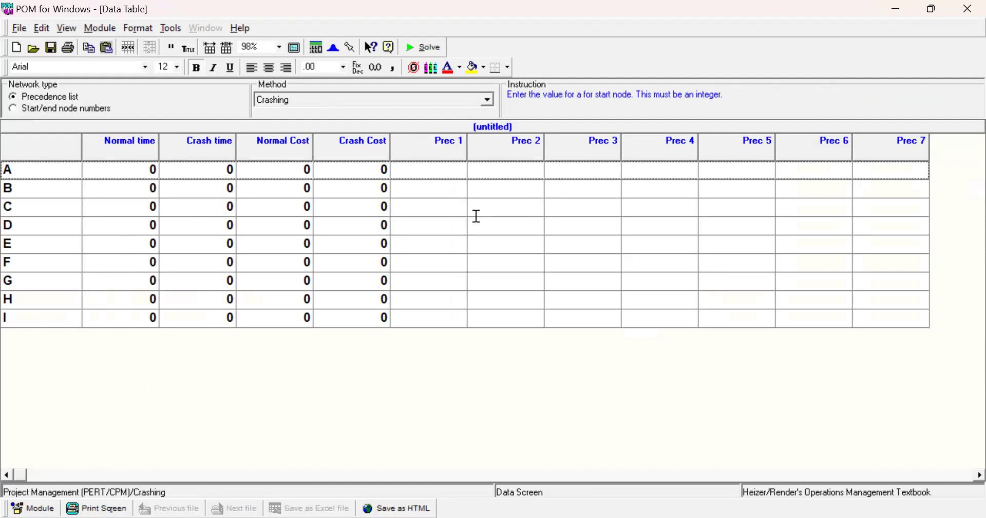
- Enter for task A a normal time of 5, crash time of 5, normal cost of 5000 and crash cost of 5000
click(153, 170)
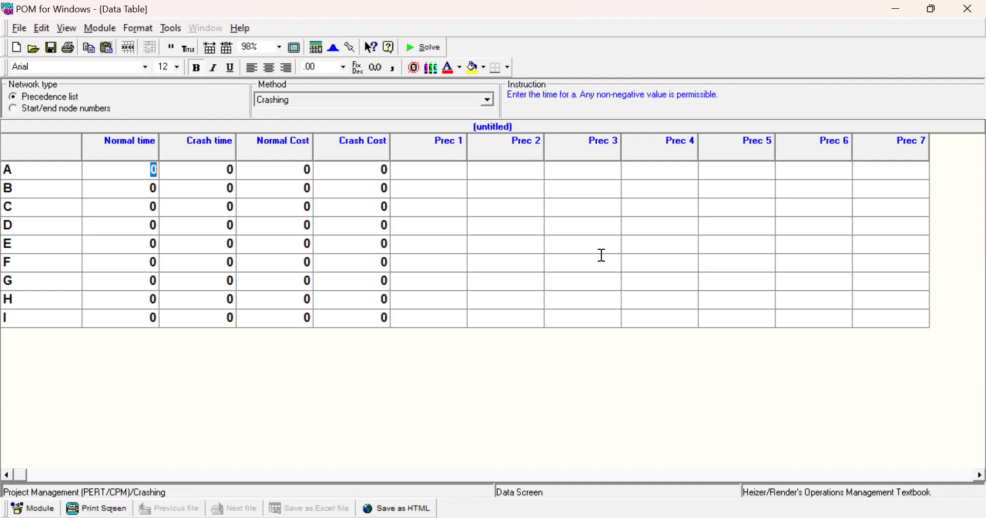
text(5)
key(Return)
text(5)
key(Return)
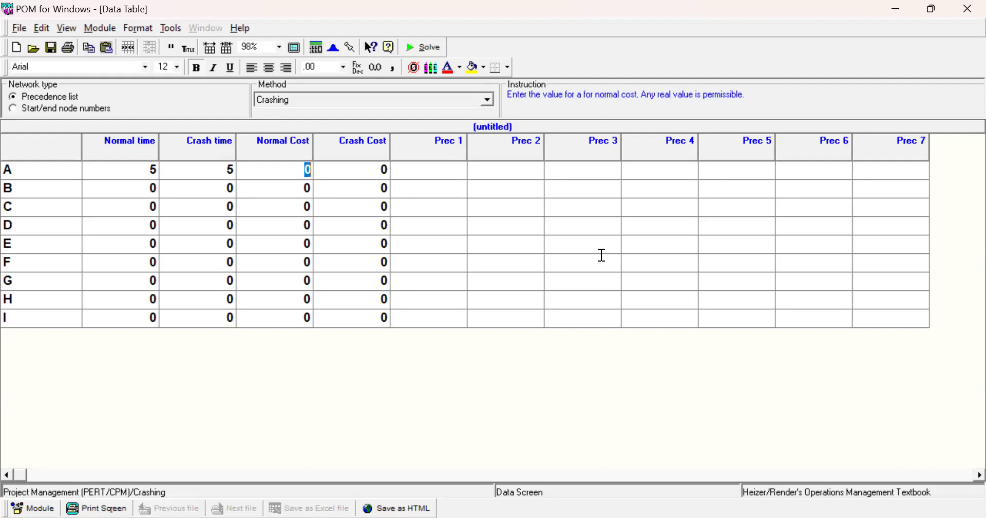
text(5000)
key(Return)
text(5000)
key(Down)
key(Left)
key(Left)
key(Left)
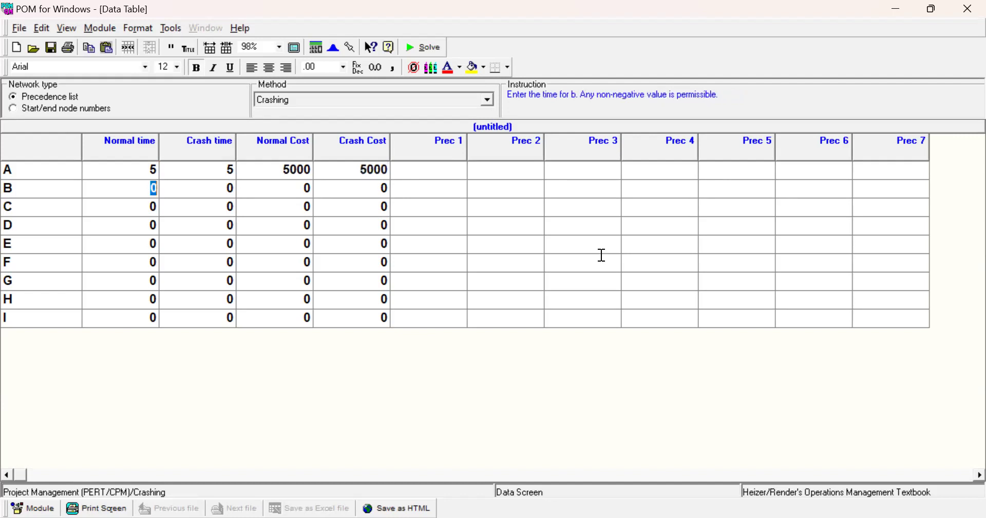
- Enter for task B a normal time of 3, crash time of 2, normal cost of 3000, crash cost of 5000 and predecessor A
text(3)
key(Return)
text(2)
key(Return)
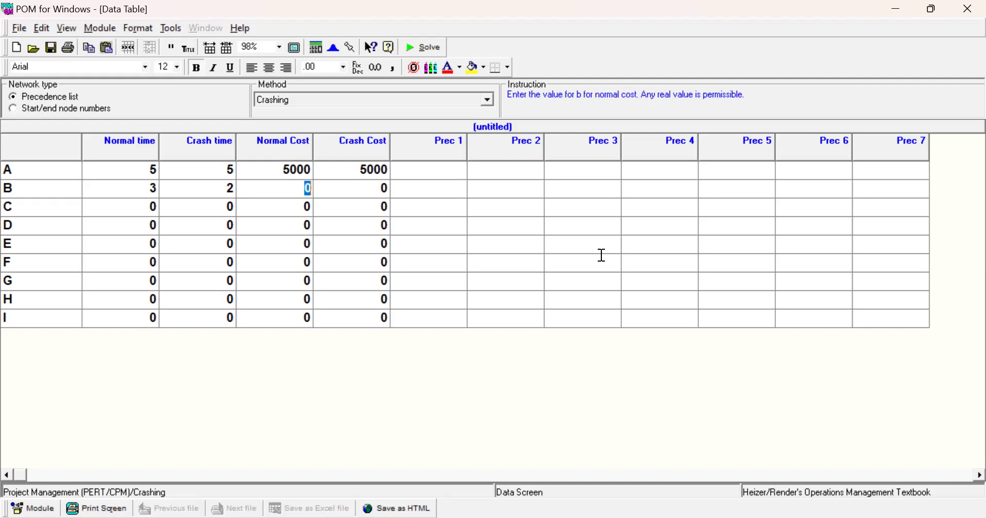
text(3000)
key(Return)
text(5000)
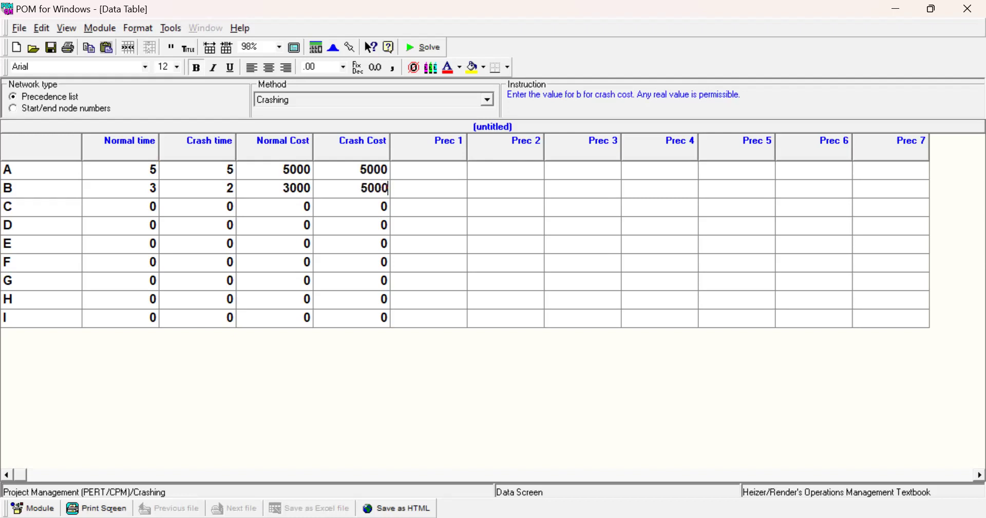
key(Return)
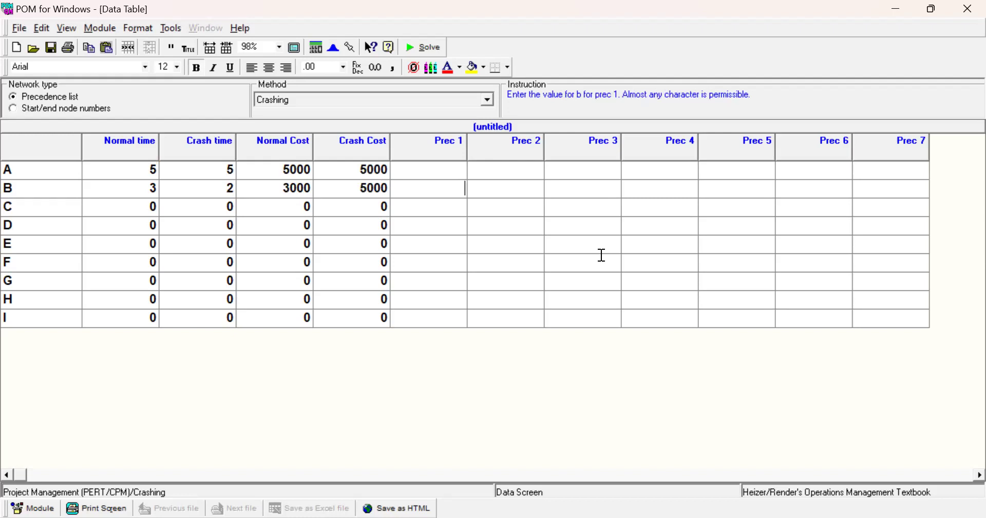
text(A)
key(Down)
- Enter for task C a normal time of 4, crash time of 2, normal cost of 12000, crash cost of 15000 and predecessor A
key(Left)
key(Left)
key(Left)
key(Left)
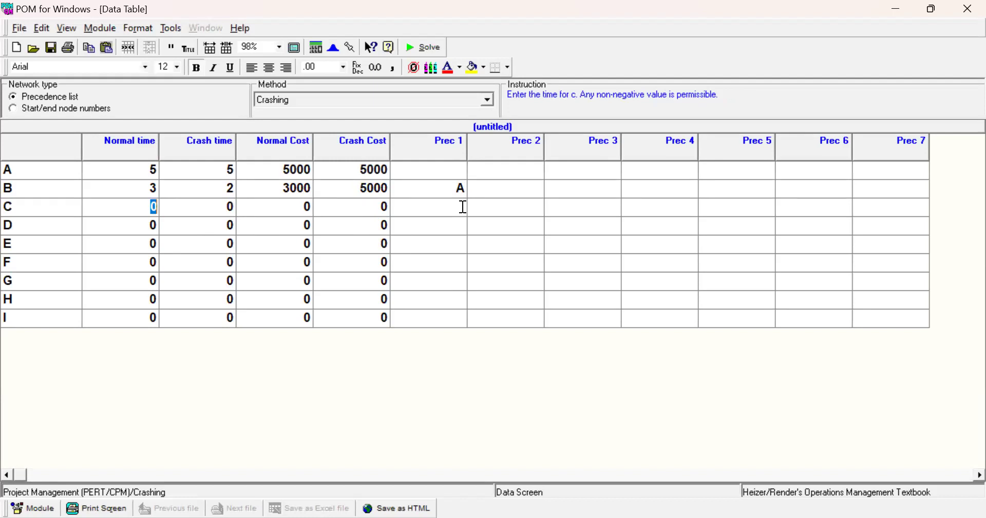
text(4)
key(Tab)
text(2)
key(Tab)
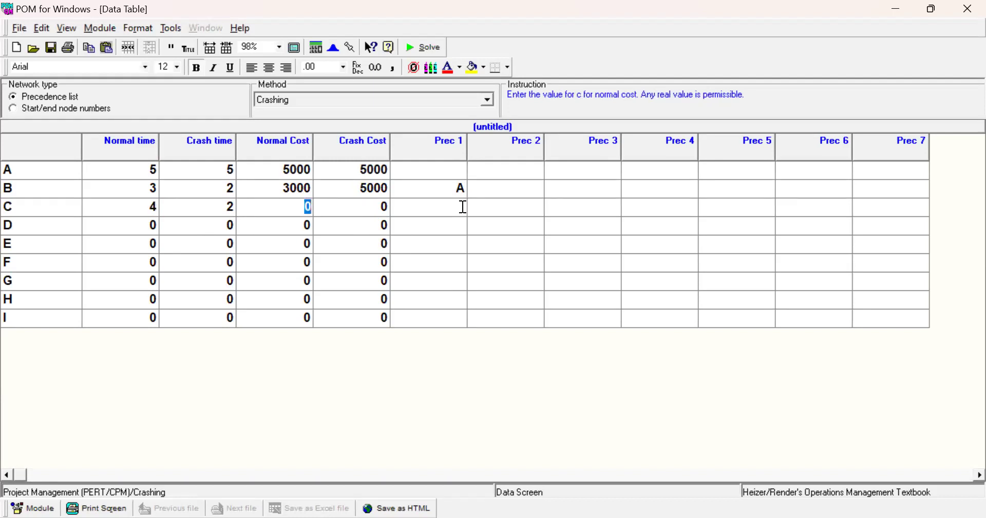
text(12000)
key(Tab)
text(15000)
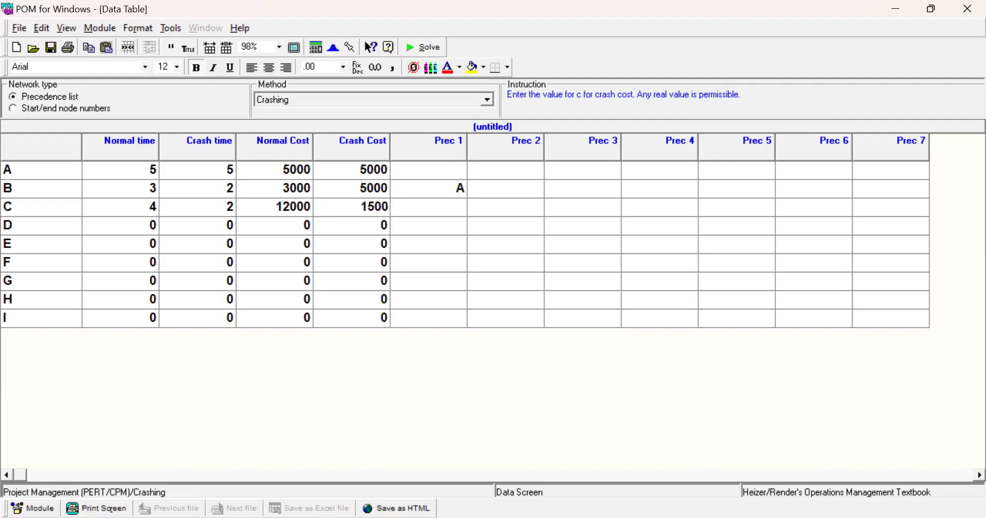
click(463, 206)
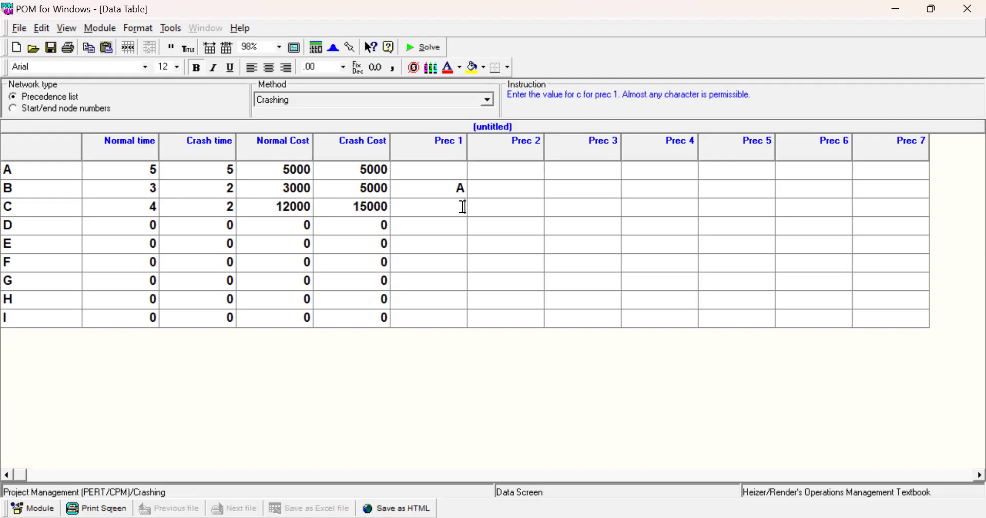
text(A)
key(Return)
- Enter for task D a normal time of 7, crash time of 4, normal cost of 9500, crash cost of 11600 and predecessor A
key(Left)
key(Left)
key(Left)
key(Left)
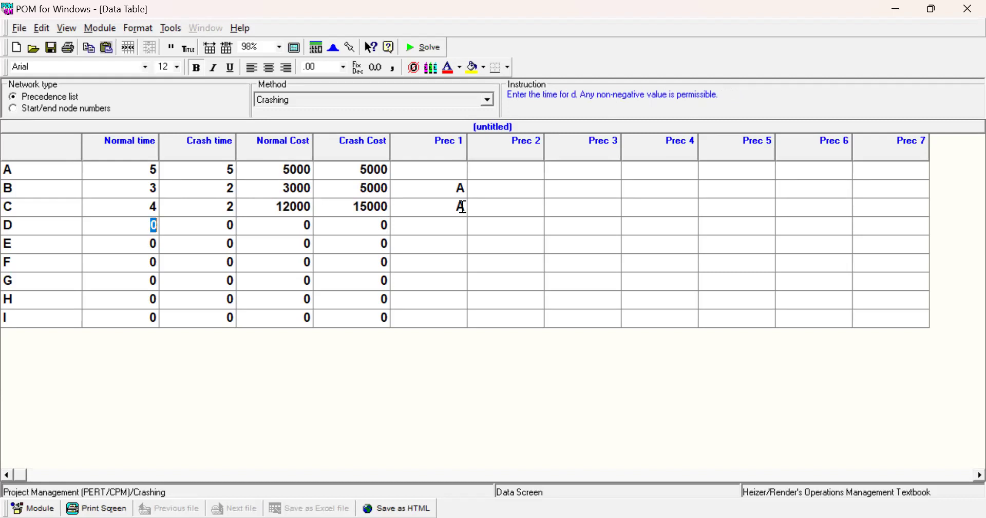
text(7)
key(Right)
text(4)
key(Right)
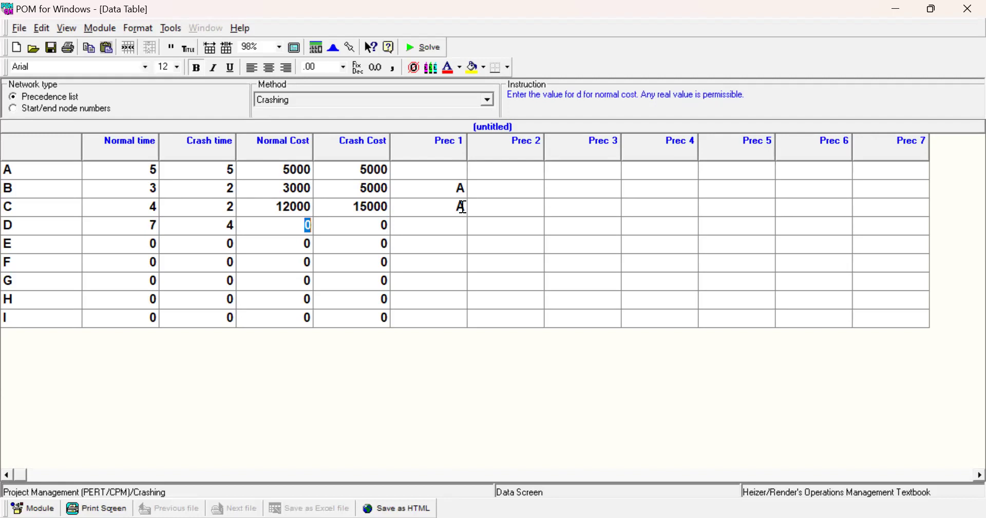
text(9500)
key(Right)
text(11600)
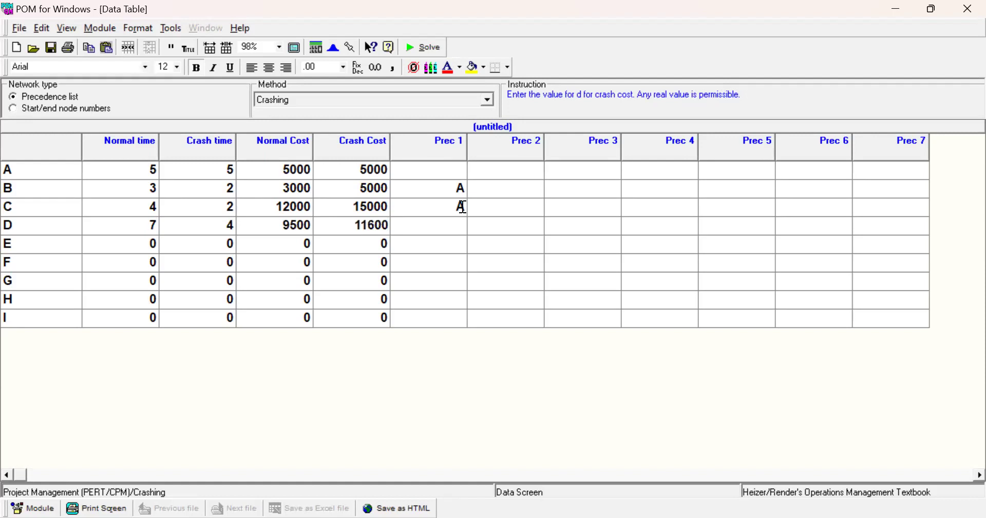
key(Right)
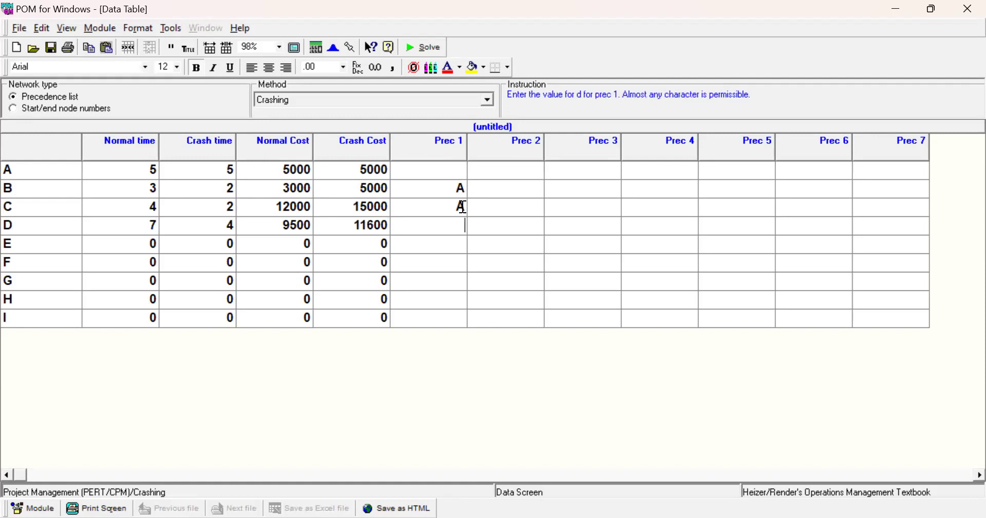
text(A)
key(Return)
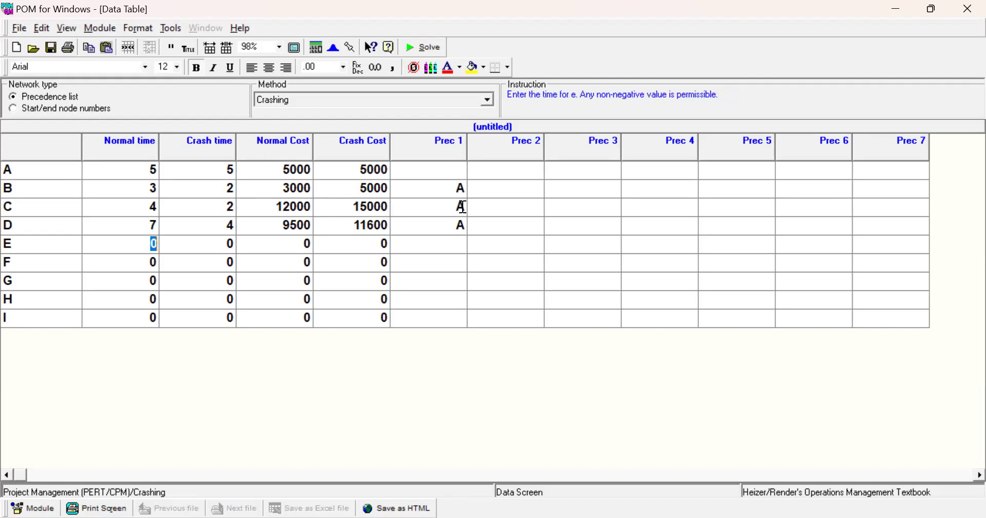
- Enter for task E a normal time of 5, crash time of 3, normal cost of 2000 and crash cost of 2500
text(5)
key(Right)
text(3)
key(Right)
text(2000)
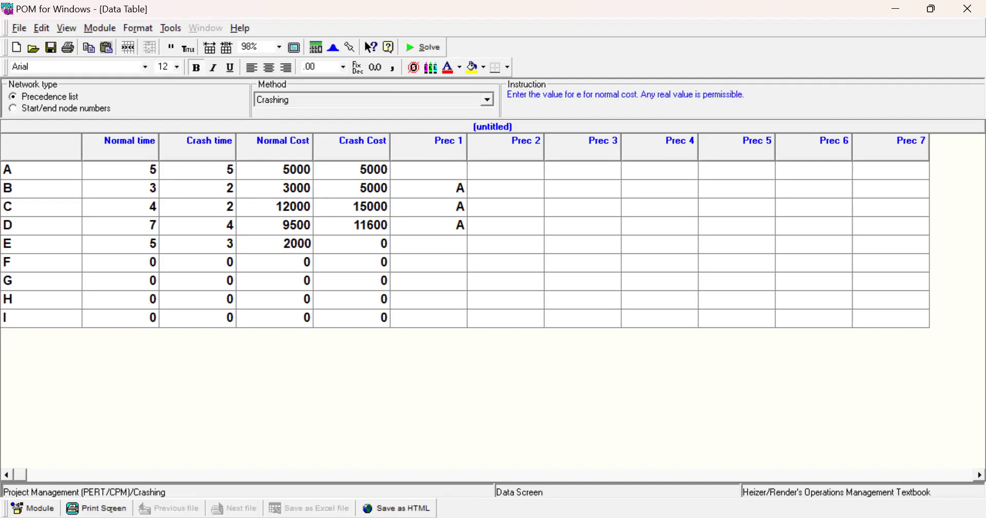
key(Right)
text(25000)
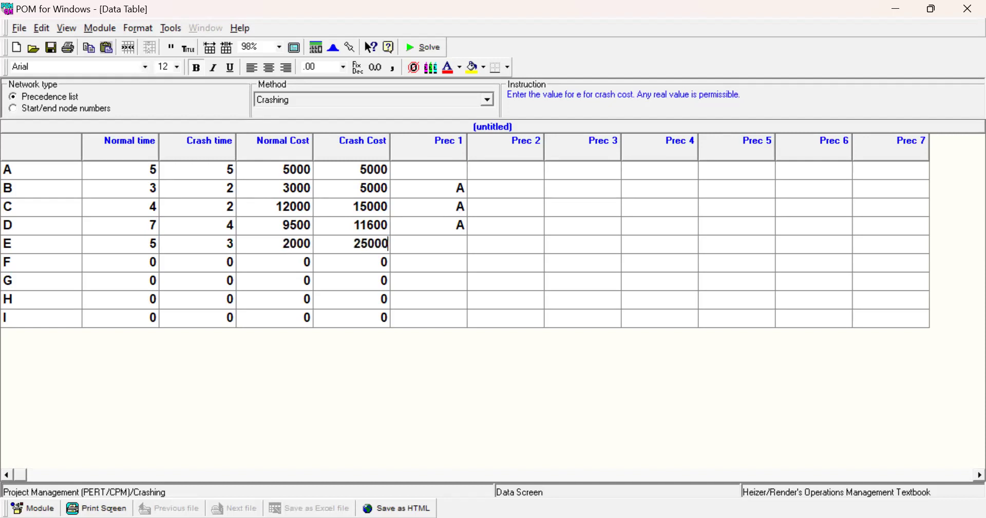
key(BackSpace)
- Set B and C as the first and second predecessors of task E
key(Tab)
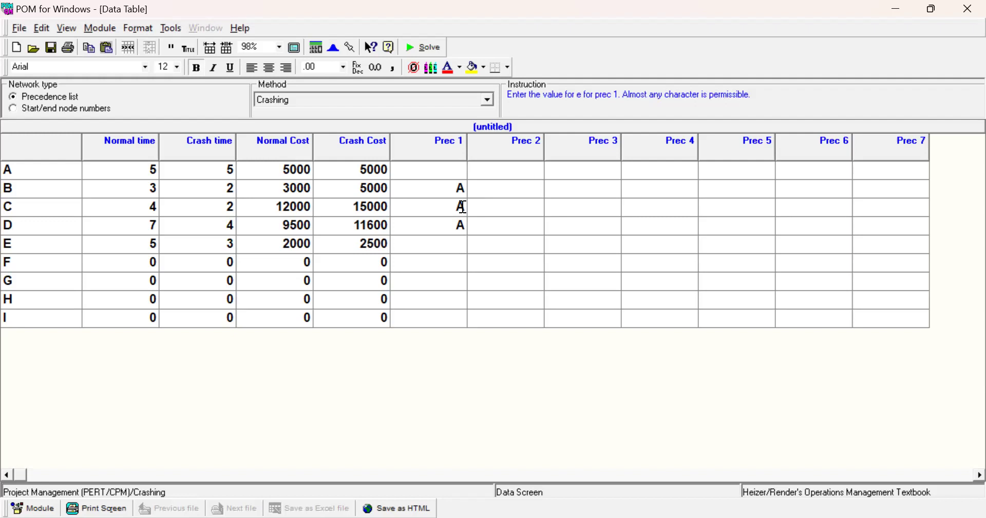
text(B)
key(Tab)
text(C)
key(Return)
- Enter for task F a normal time of 4, crash time of 1, normal cost of 6000 and crash cost of 10000
key(Left)
key(Left)
key(Left)
key(Left)
key(Left)
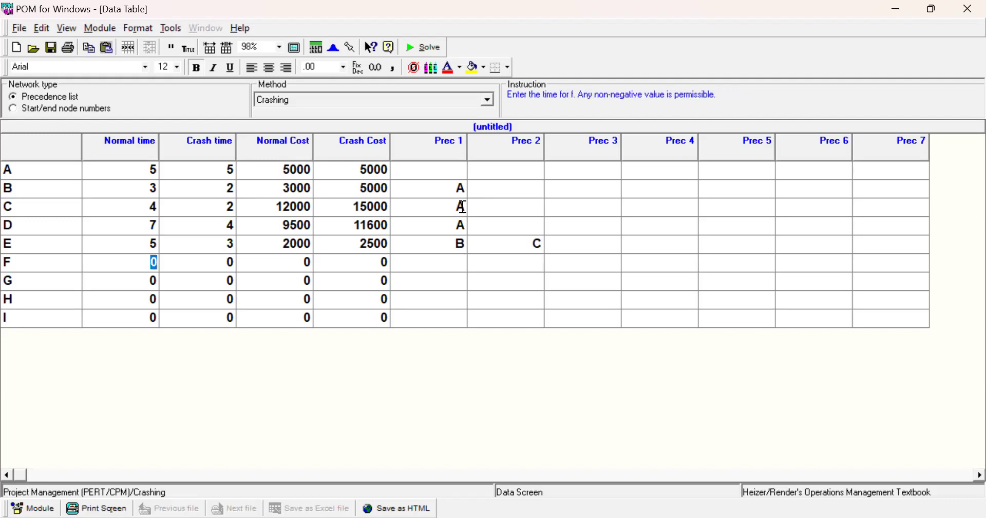
text(4)
key(Tab)
text(1)
key(Tab)
text(6000)
key(Tab)
text(10000)
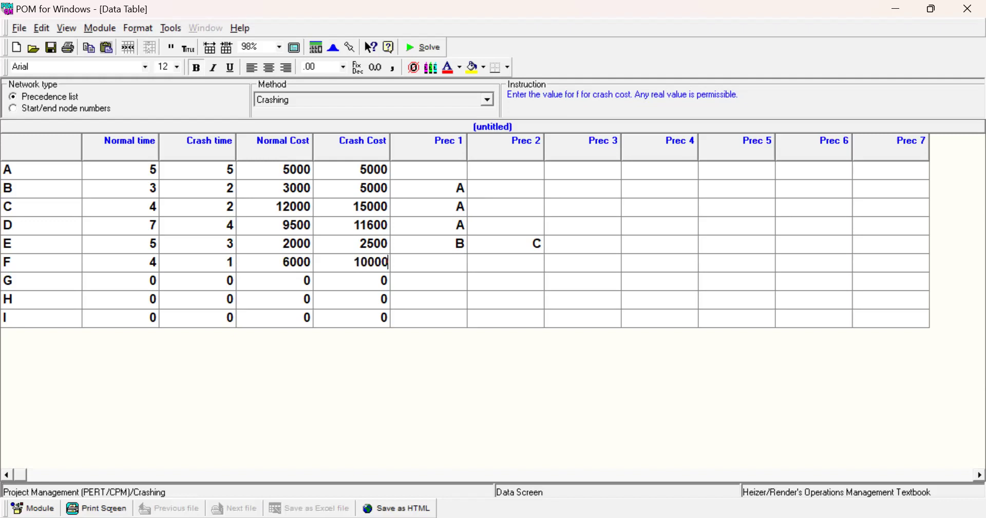
- Set C and D as the first and second predecessors of task F
key(Tab)
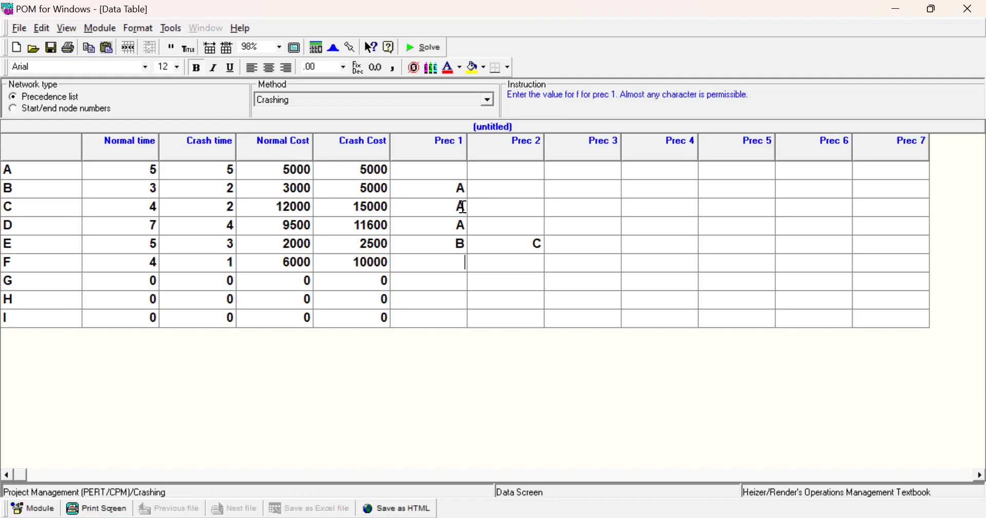
text(C)
key(Tab)
text(D)
key(Return)
- Enter for task G a normal time of 7, crash time of 4, normal cost of 4500, crash cost of 6000 and predecessor E
key(shift+Tab)
key(shift+Tab)
key(shift+Tab)
key(shift+Tab)
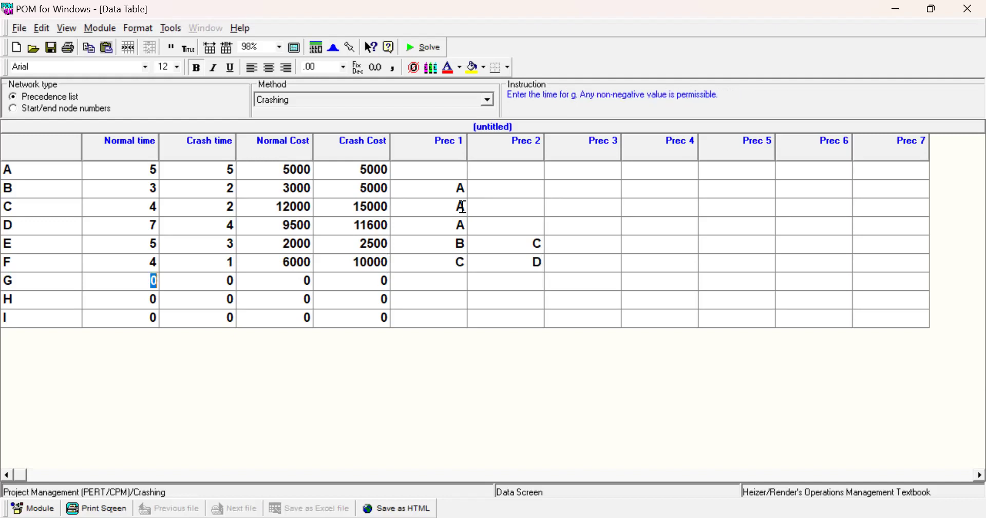
text(7)
key(Tab)
text(4)
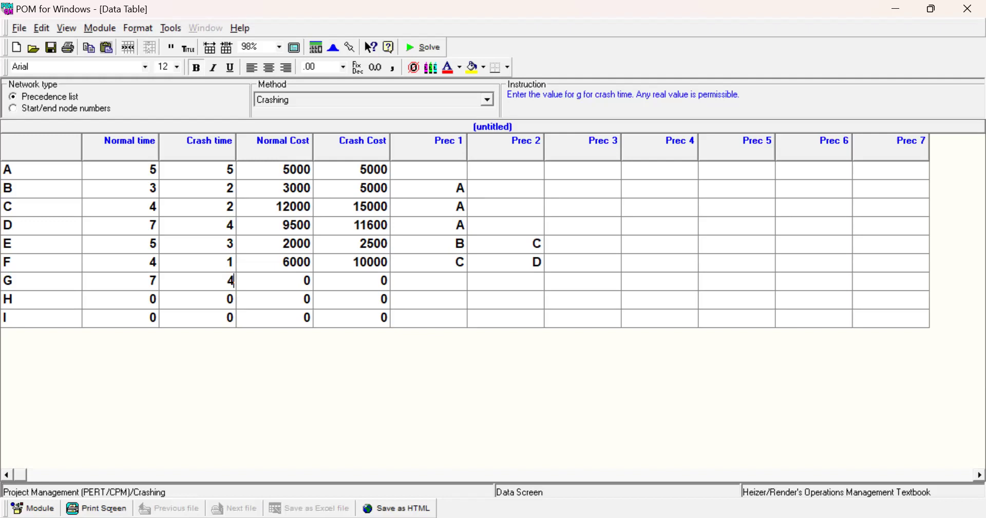
key(Tab)
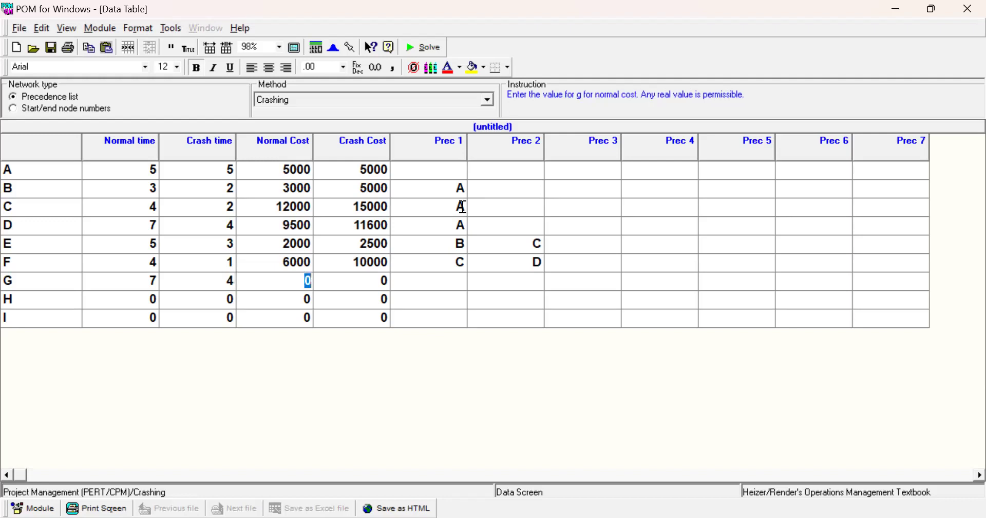
text(4500)
key(Tab)
text(6000)
key(Tab)
text(E)
key(Return)
- Enter for task H a normal time of 6, crash time of 5, normal cost of 5750 and crash cost of 7250
key(Left)
key(Left)
key(Right)
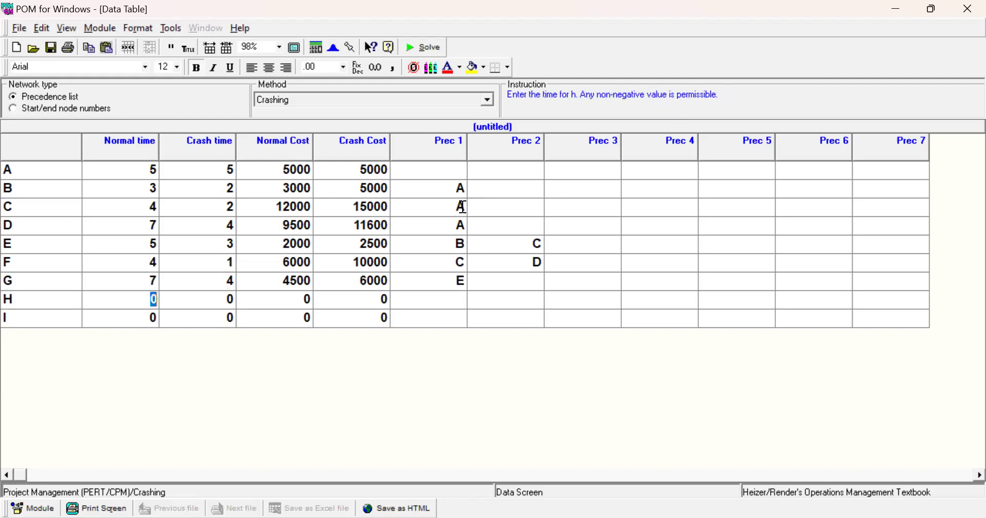
text(6)
key(Tab)
text(5)
key(Tab)
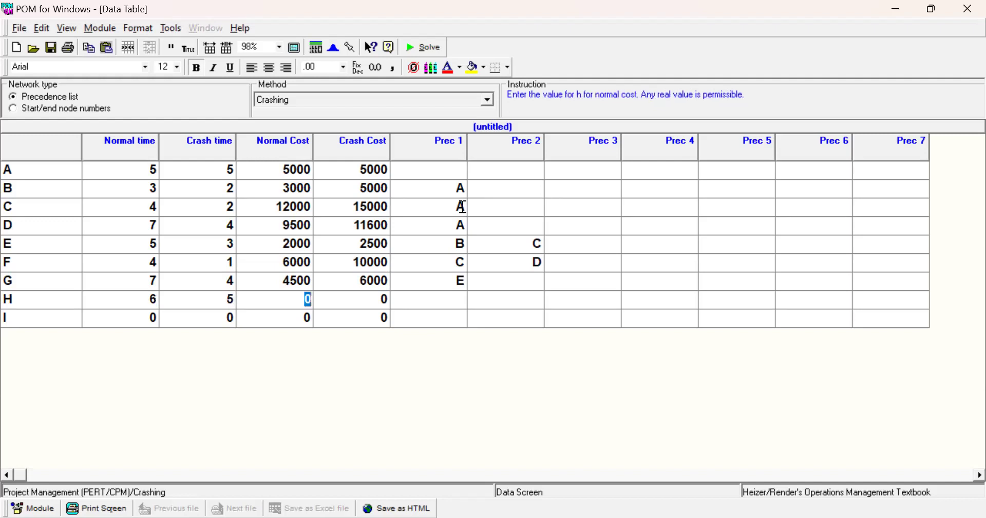
text(5750)
key(Tab)
text(7250)
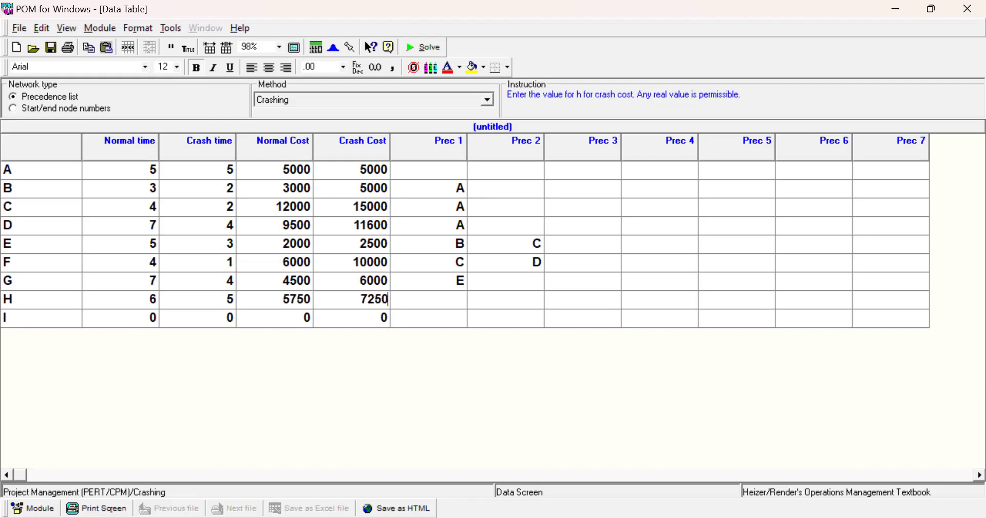
- Set E and F as the first and second predecessors of task H
key(Tab)
text(E)
key(Tab)
text(F)
key(Down)
- Enter for task I a normal time of 3, crash time of 3, normal cost of 2500 and crash cost of 2500
key(Left)
key(Left)
key(Left)
key(Left)
key(Left)
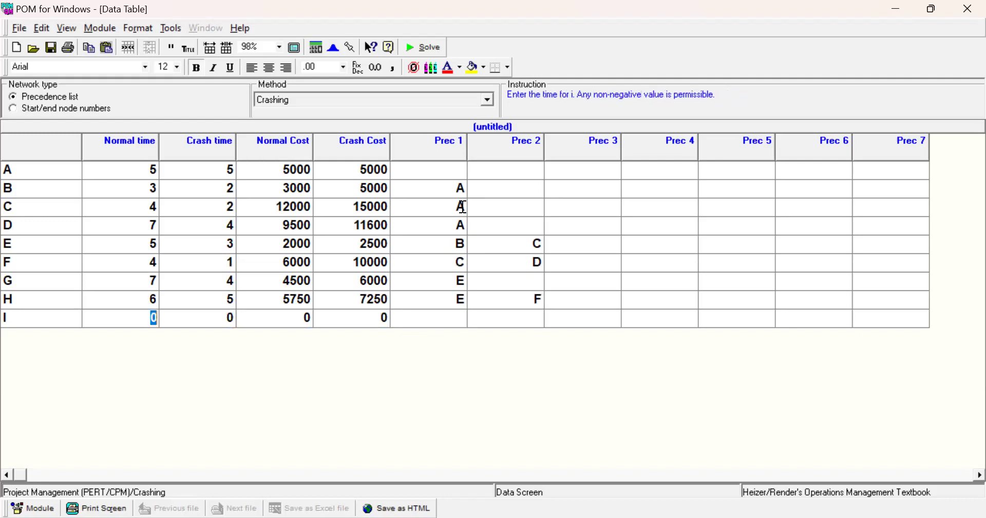
text(3)
key(Tab)
text(3)
key(Tab)
text(2)
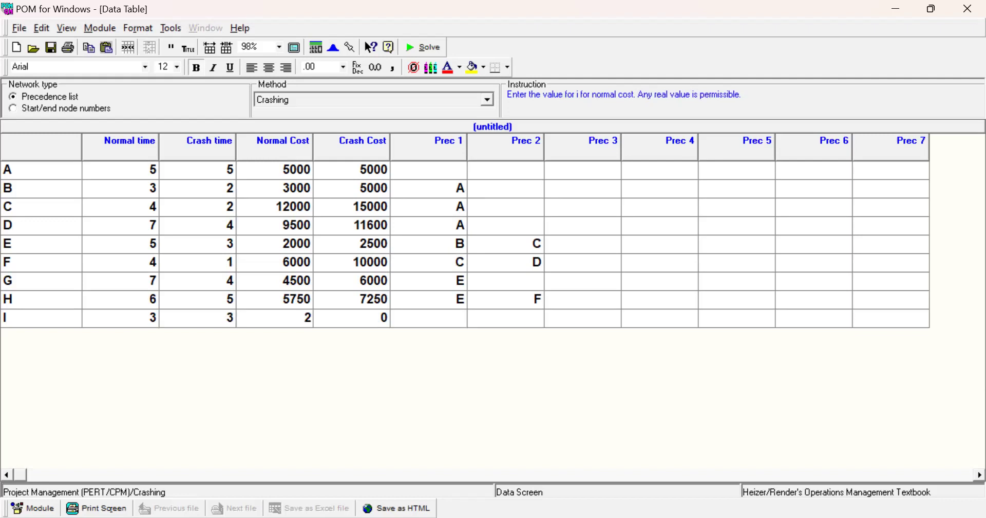
text(5000)
key(BackSpace)
key(Tab)
text(2500)
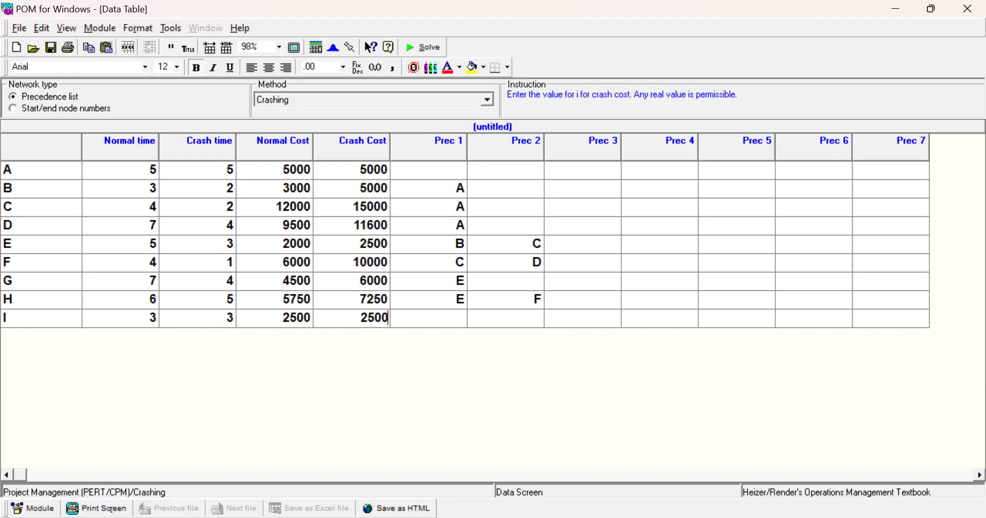
- Set G and H as the first and second predecessors of task I
key(Tab)
text(G)
key(Tab)
text(H)
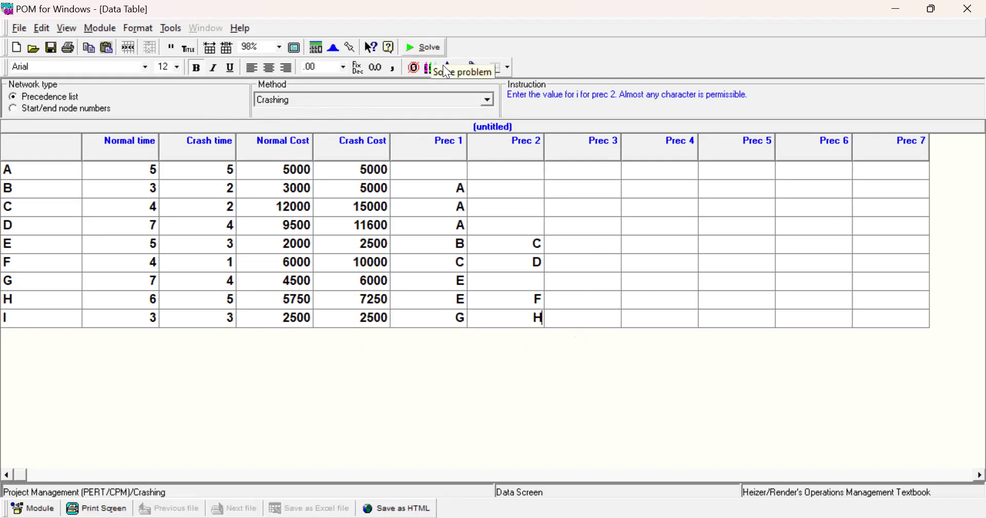
- Solve the crashing problem and open the crash schedule to check the cumulative cost for a project time of 20
key(F9)
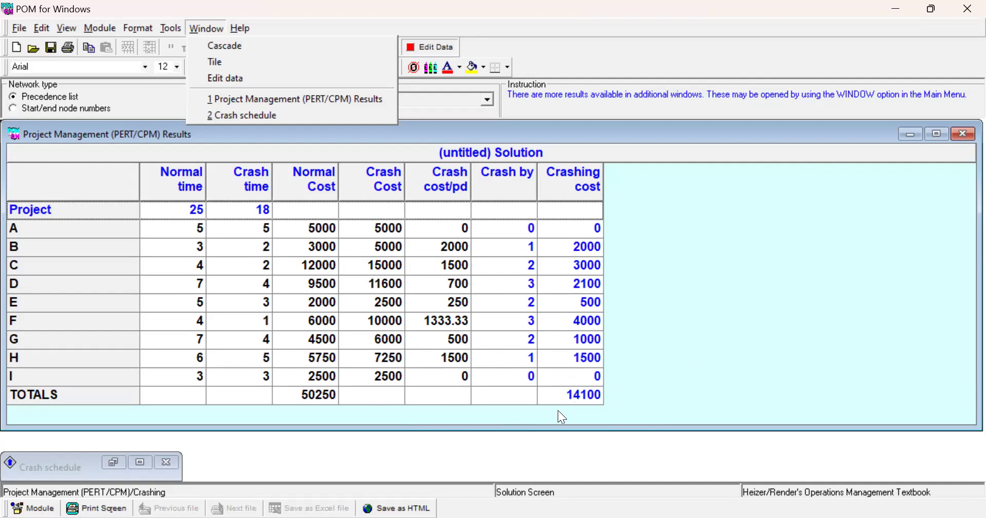
click(597, 400)
click(270, 122)
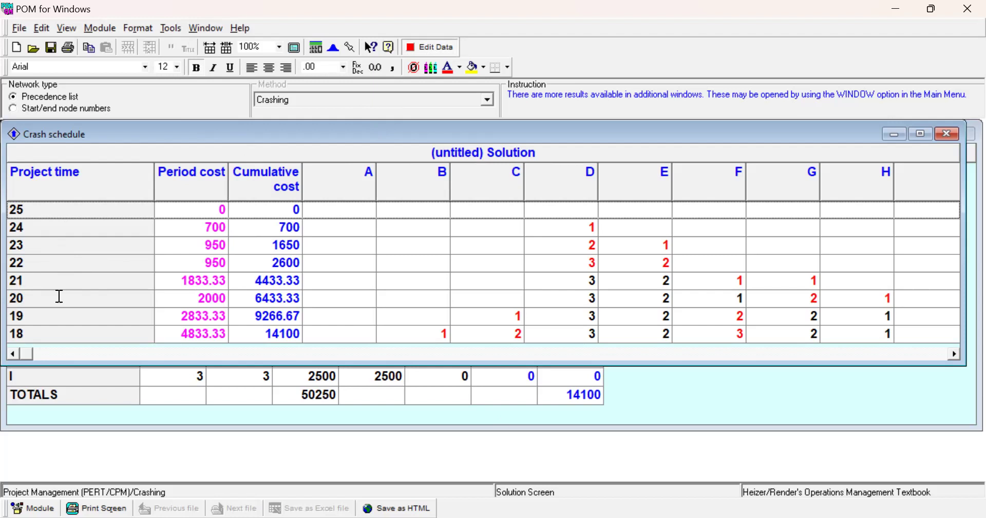
click(252, 301)
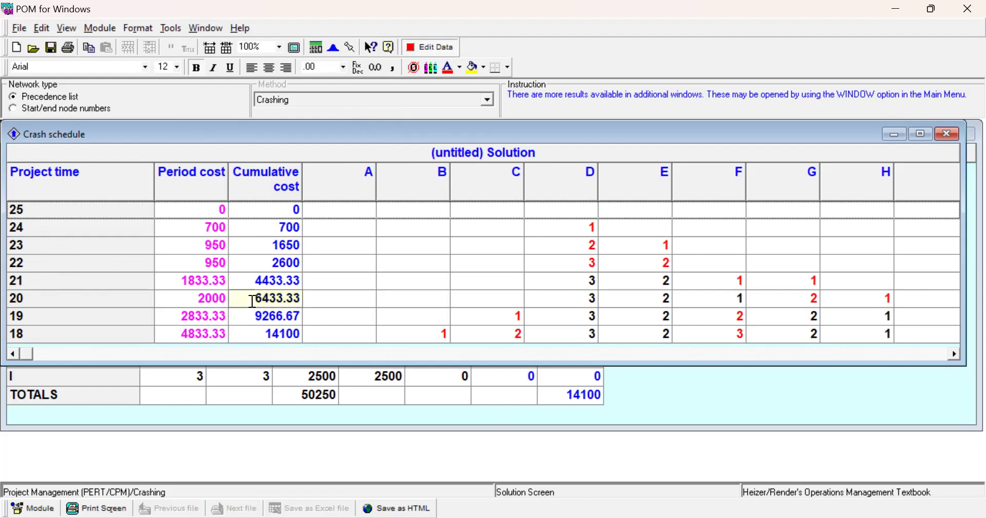
click(313, 298)
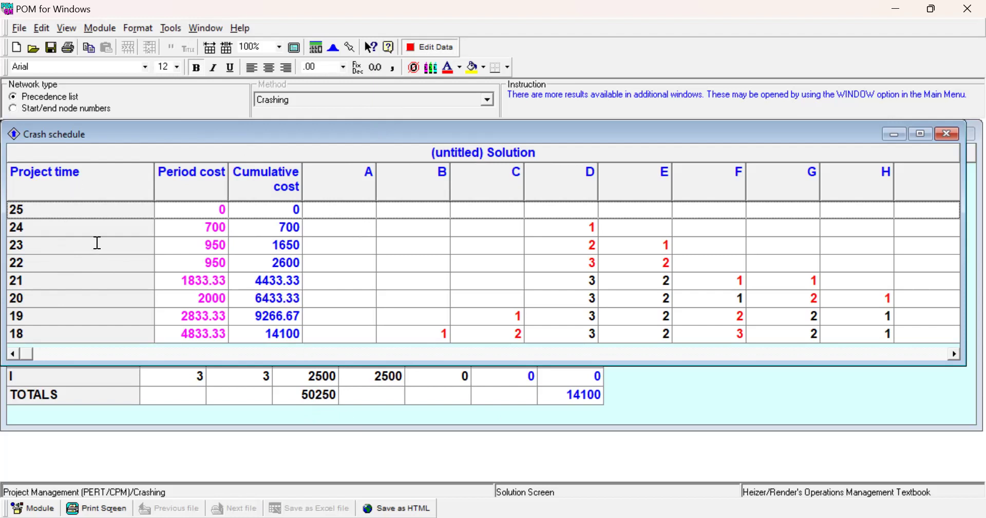
- Minimize the crash schedule window to return to the Project Management (PERT/CPM) Results
click(894, 134)
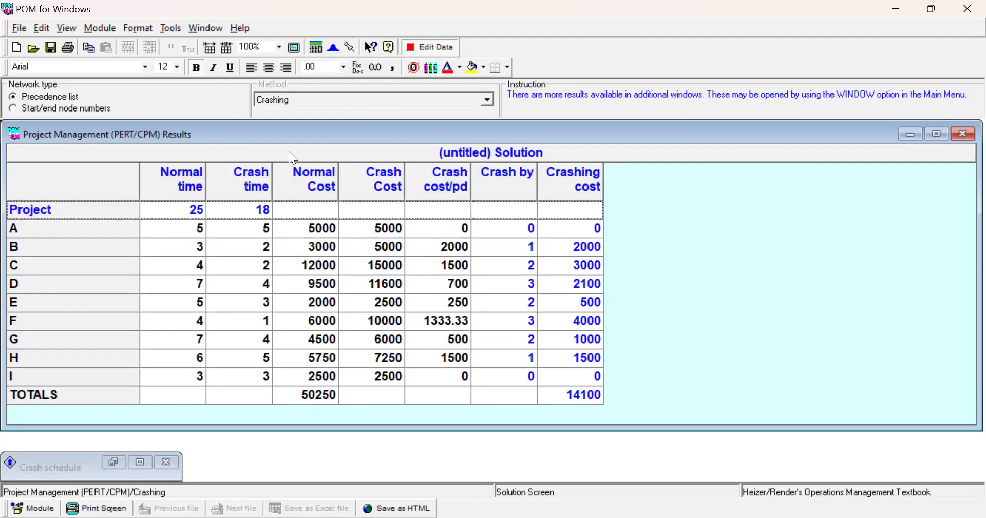
click(197, 29)
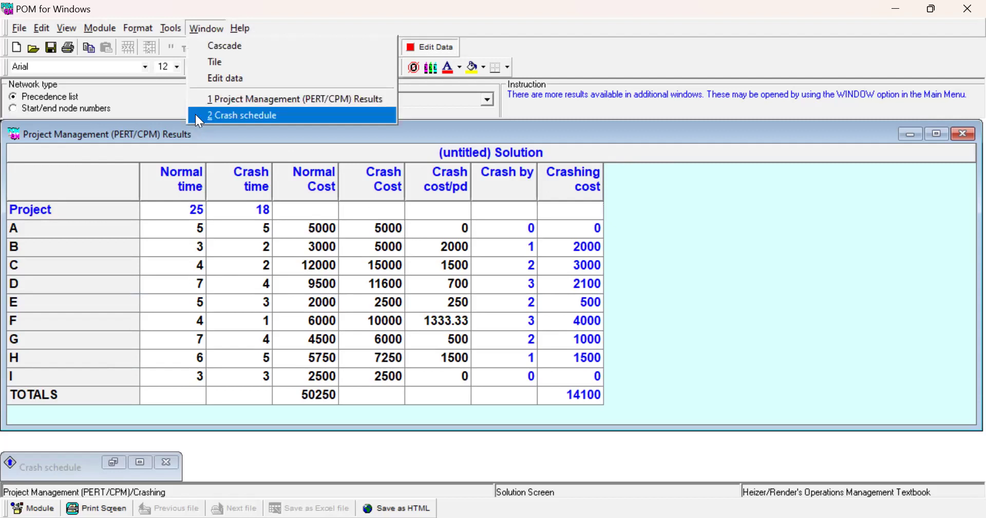
click(818, 250)
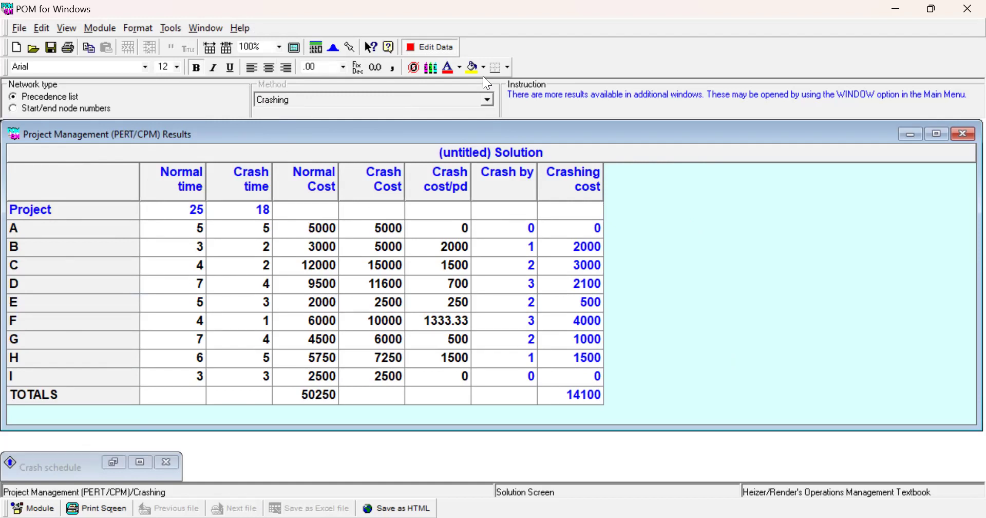
- Return to the data table and change the solution method from Crashing to Single time estimate
key(ctrl+e)
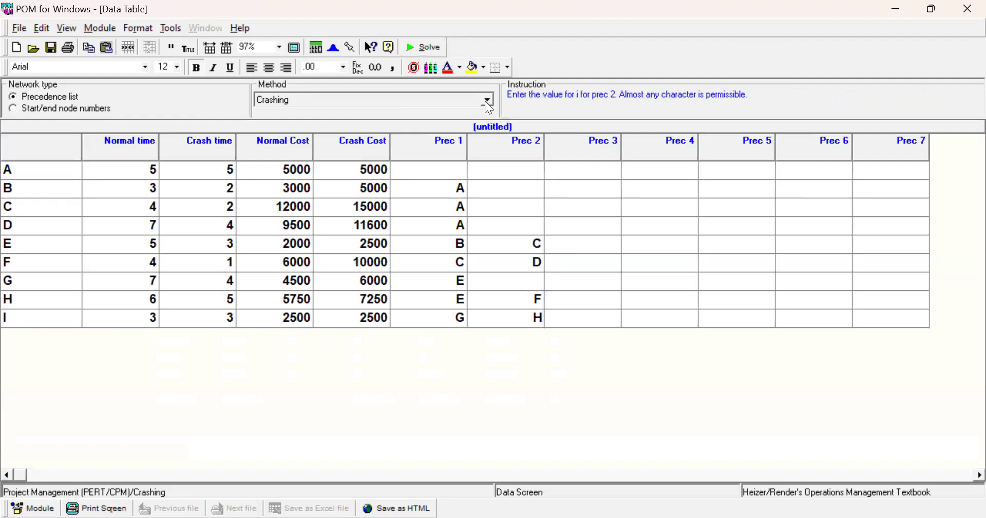
click(487, 101)
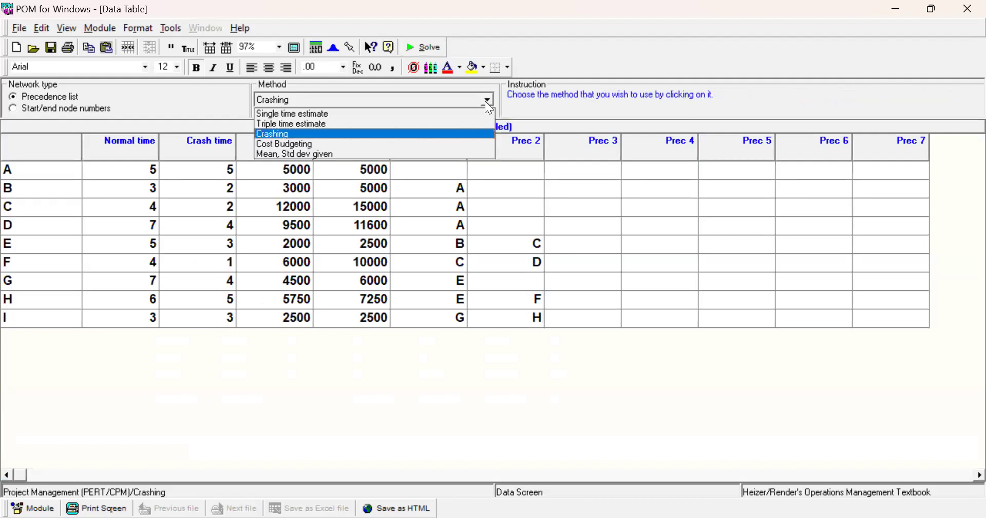
click(354, 114)
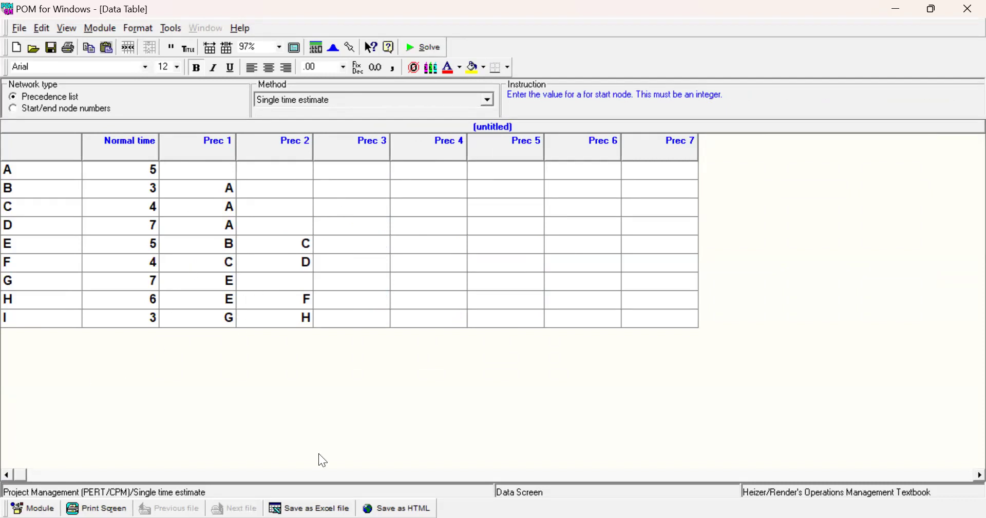
- Switch the method to Crashing to view its data columns, and back to Single time estimate
click(489, 102)
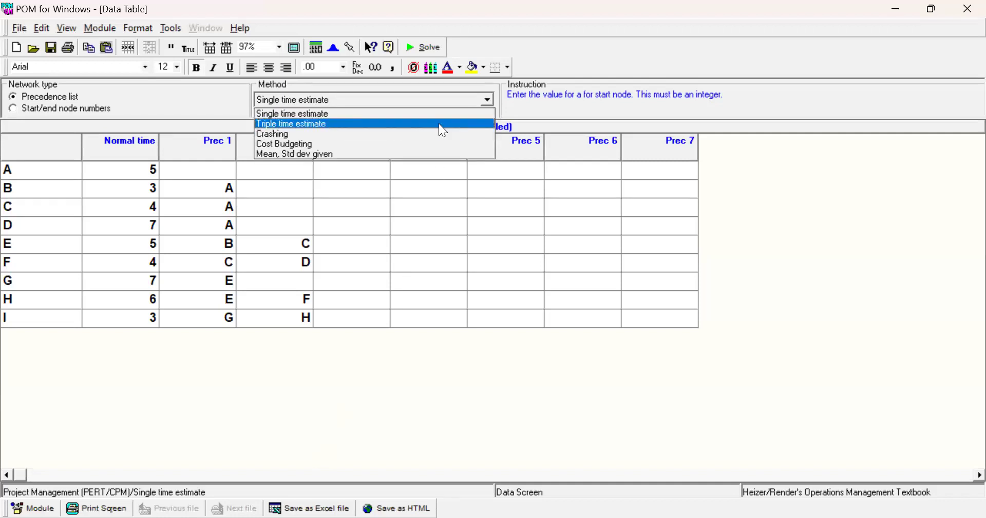
click(436, 134)
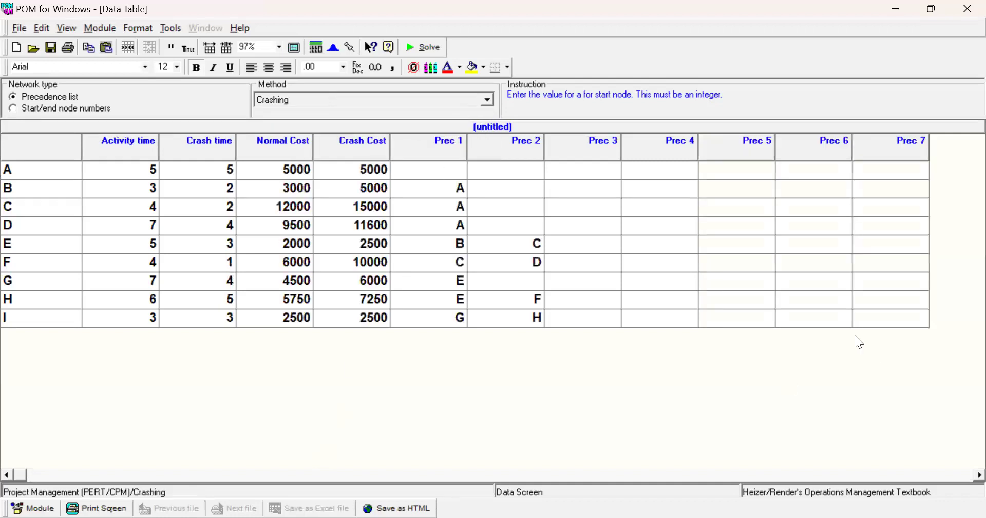
click(488, 100)
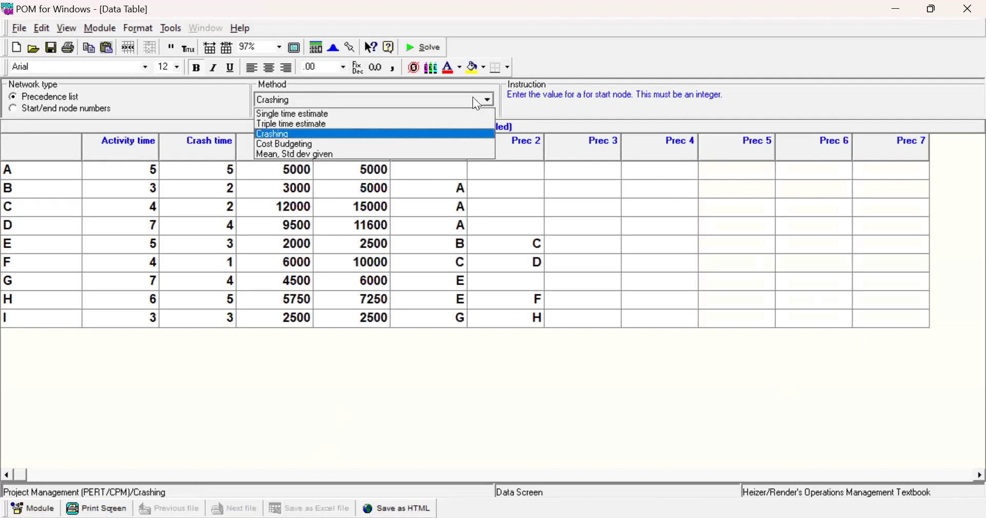
click(440, 114)
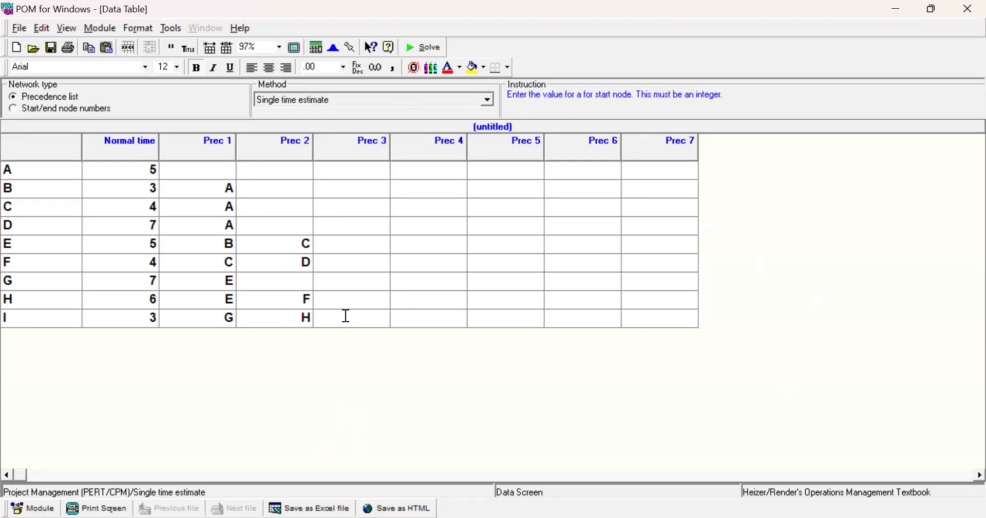
- Solve the nine-task problem with Single time estimate and view its Gantt chart and Precedence Graph
key(F9)
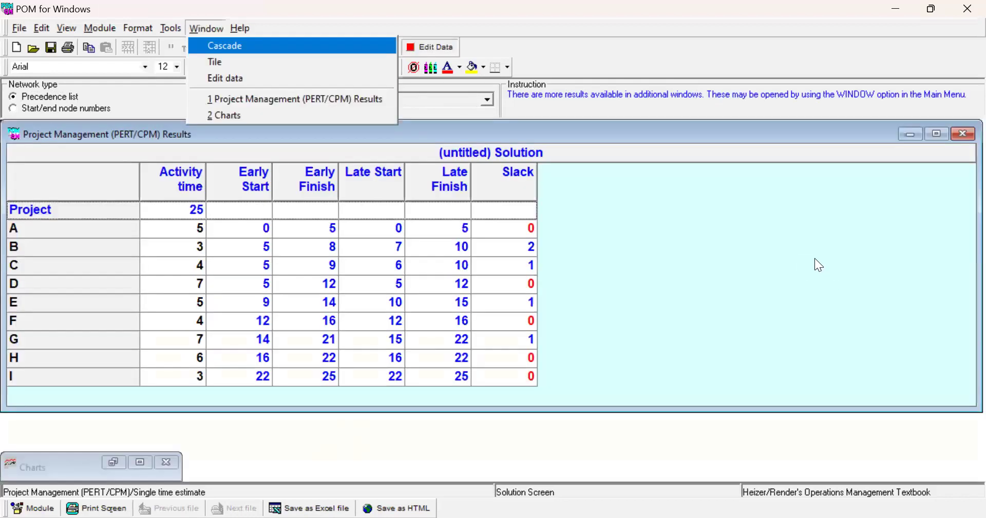
click(815, 259)
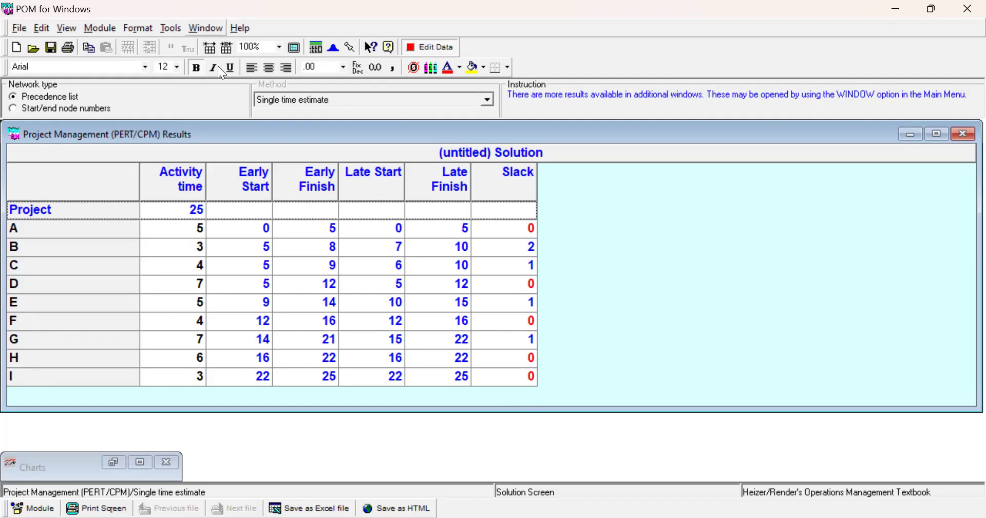
click(206, 27)
click(226, 114)
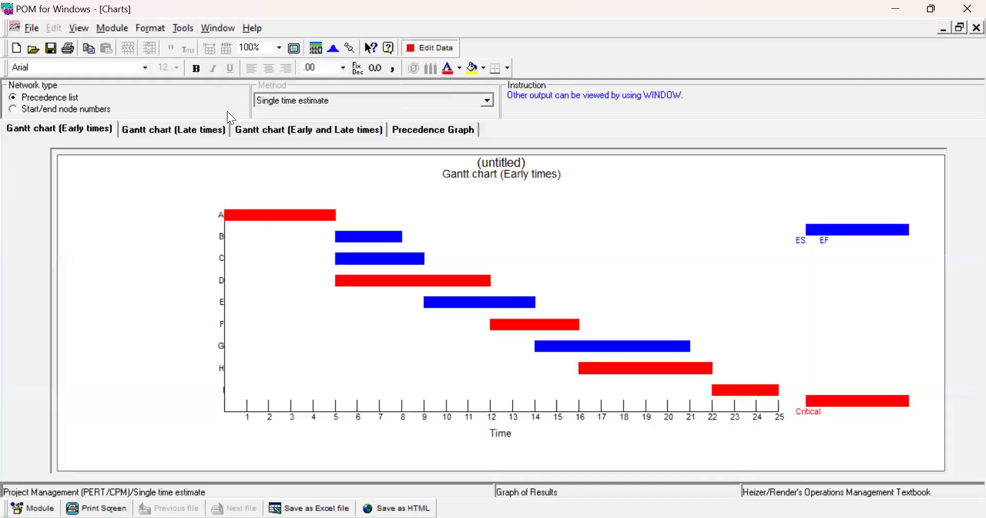
click(461, 131)
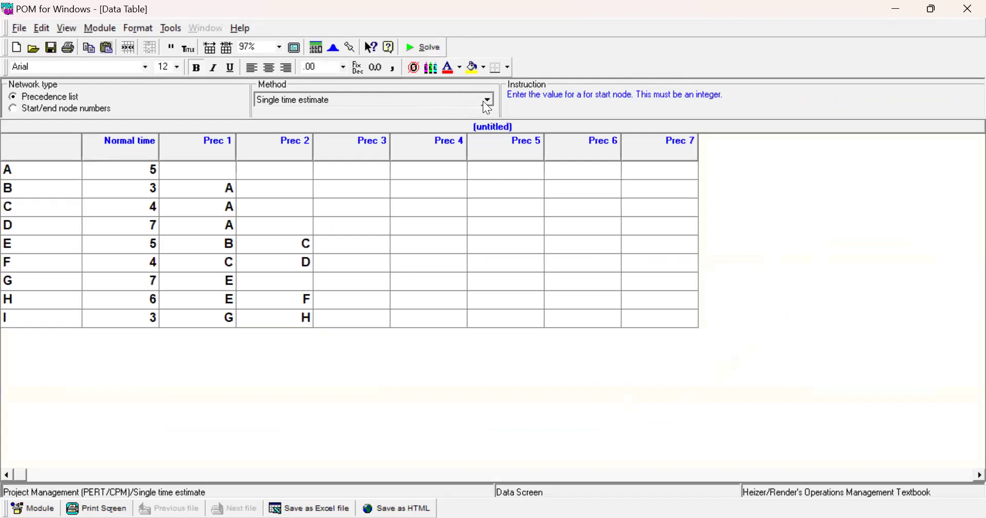
- Set the method back to Crashing and solve the nine-task problem again
click(486, 101)
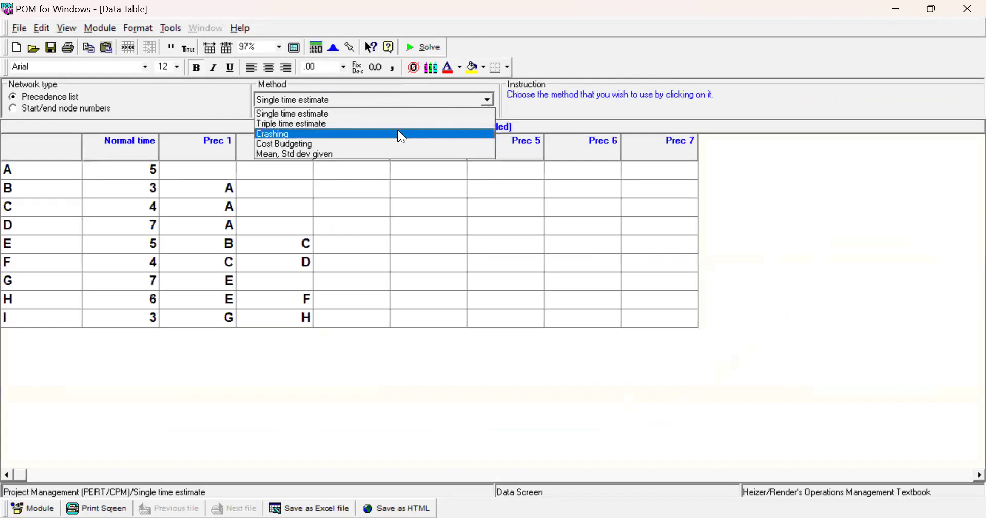
click(374, 144)
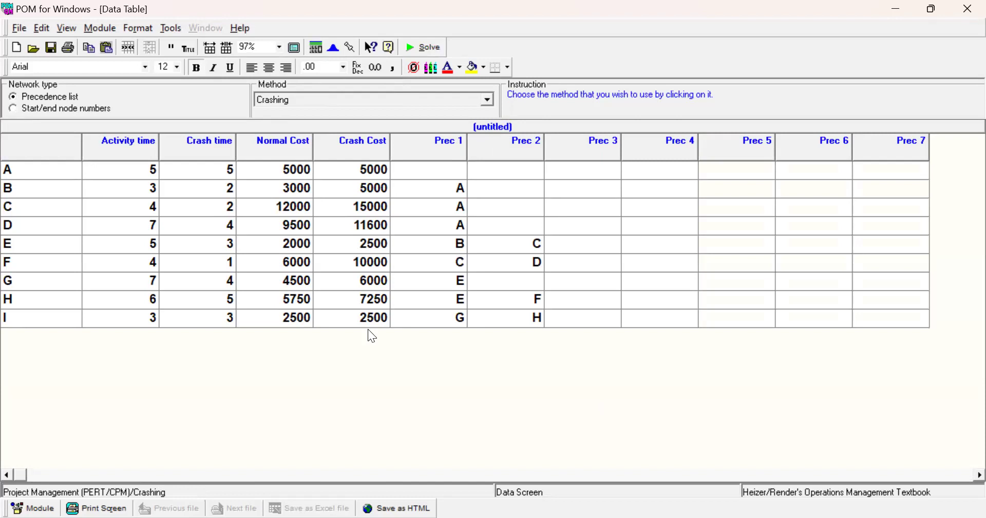
click(485, 101)
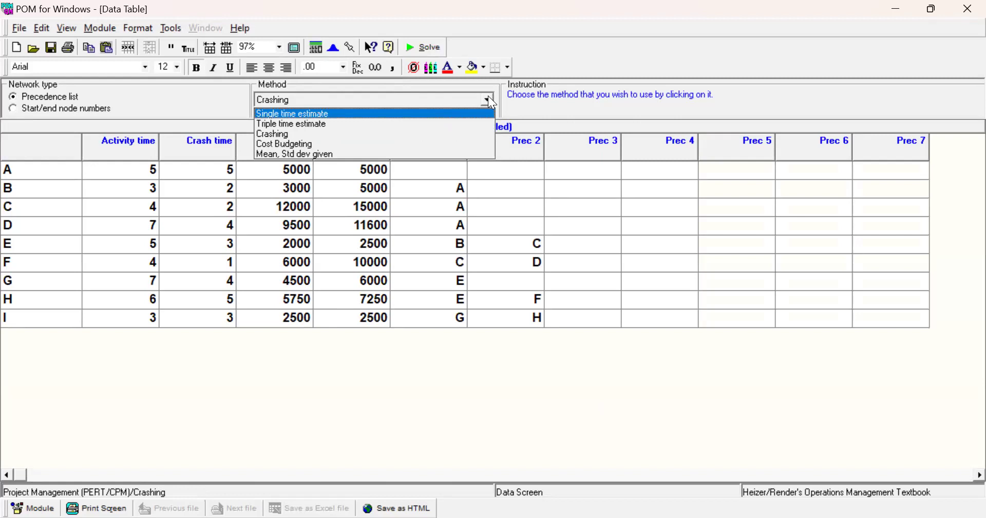
click(437, 393)
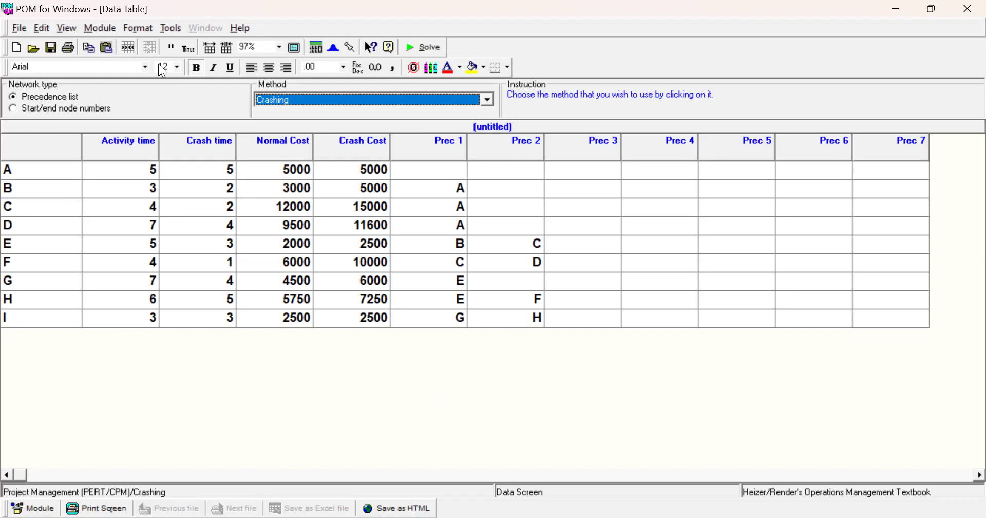
click(423, 47)
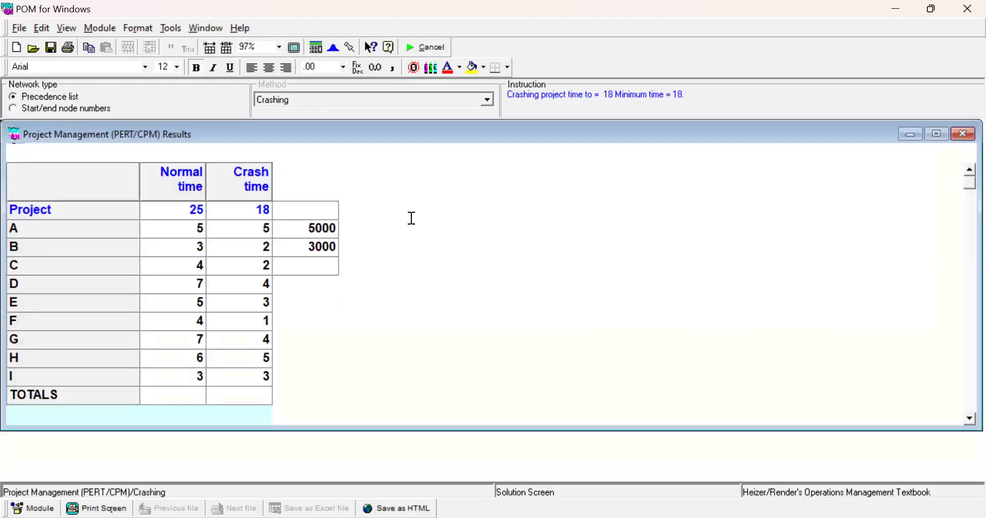
key(alt+w)
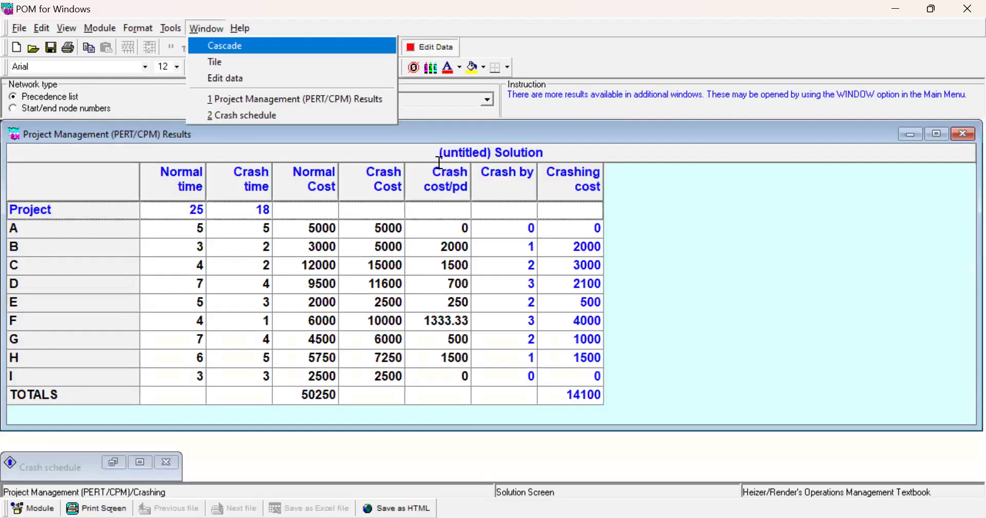
key(Escape)
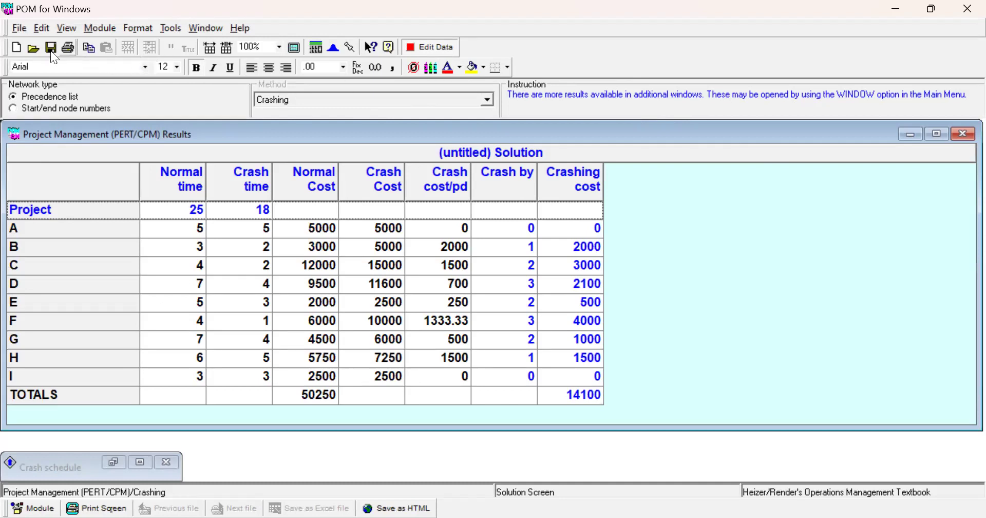
- Start a new Triple time estimate data set without saving the modified crashing data
click(16, 47)
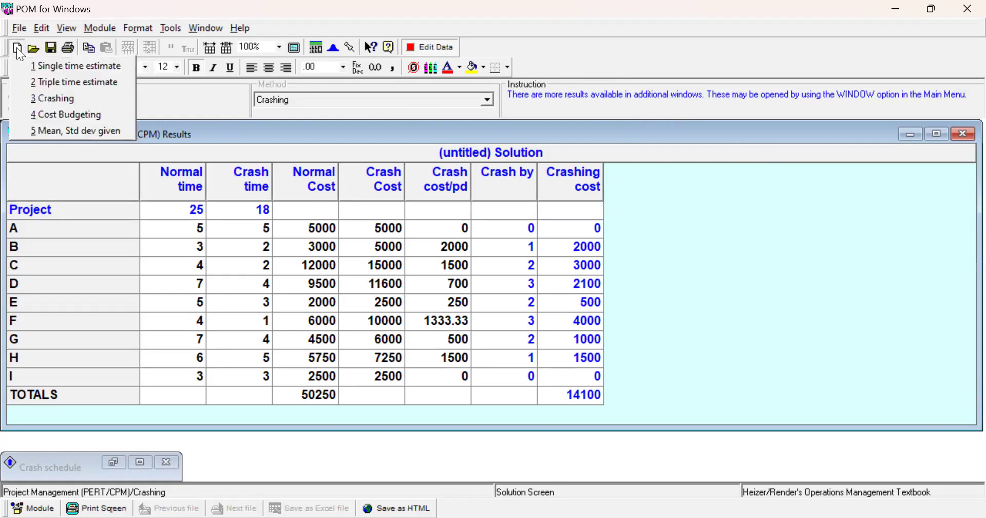
click(16, 81)
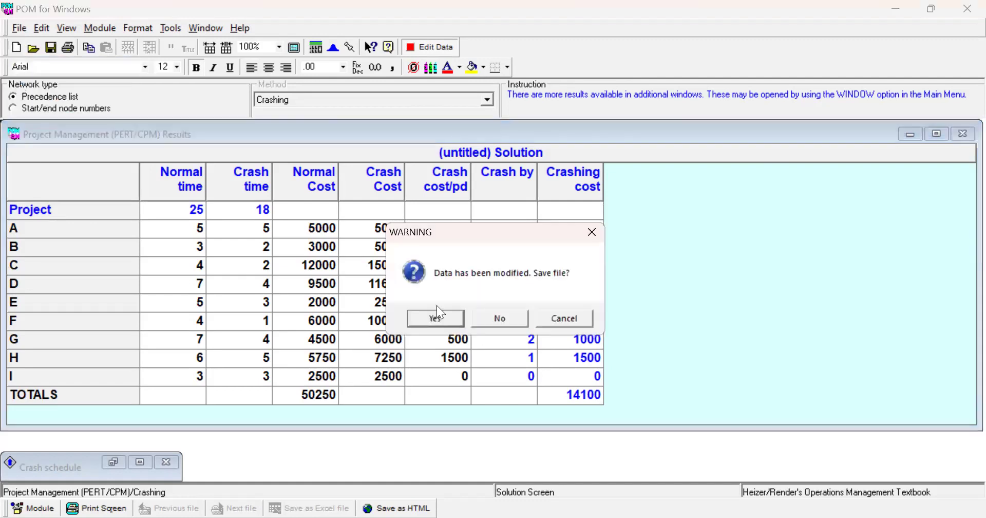
click(507, 319)
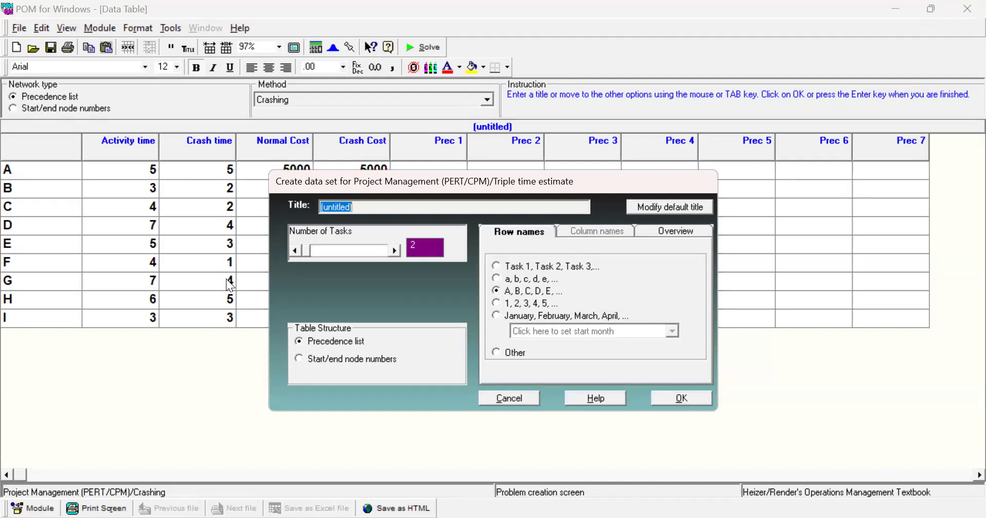
- Create the data set with 10 tasks named A, B, C, D, E and the start/end node numbers table structure
click(395, 251)
click(396, 250)
click(396, 251)
click(396, 250)
click(395, 250)
click(396, 251)
click(396, 250)
click(395, 250)
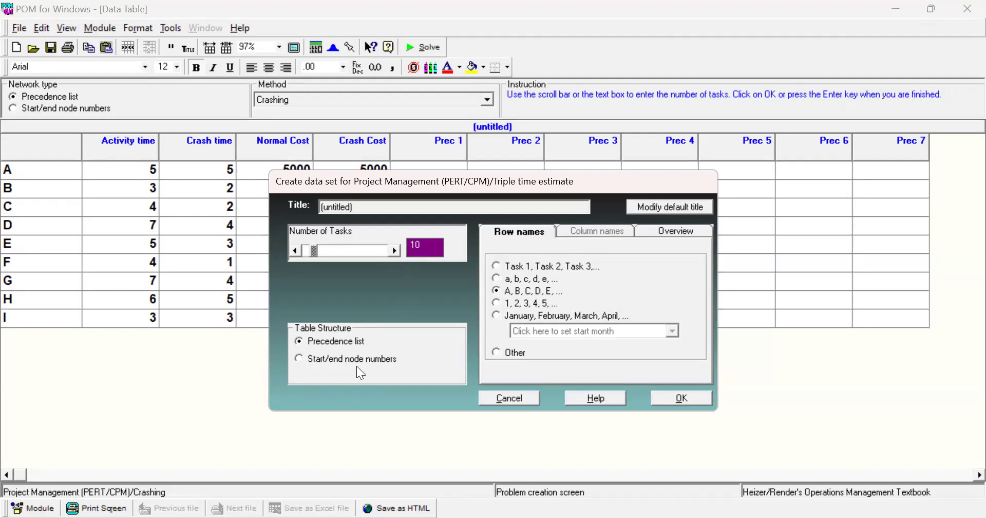
click(298, 358)
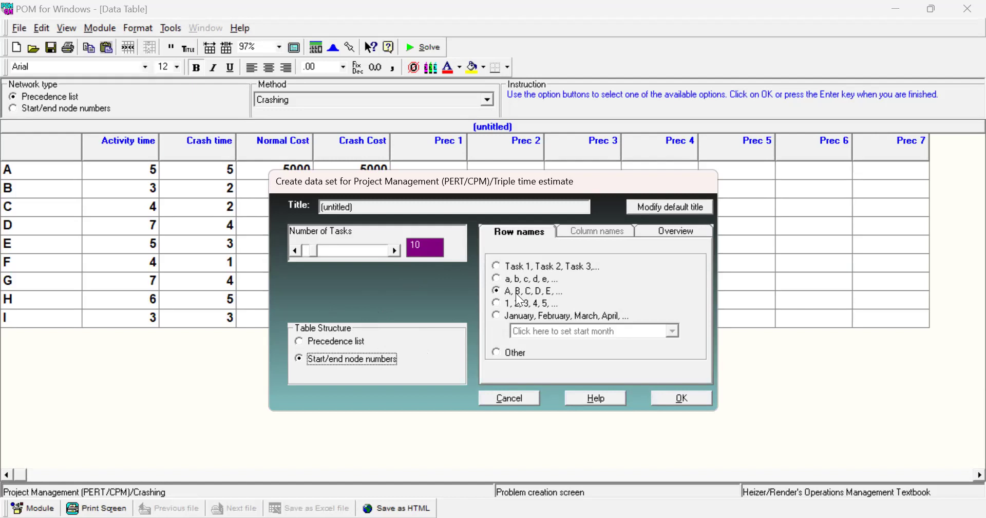
click(686, 399)
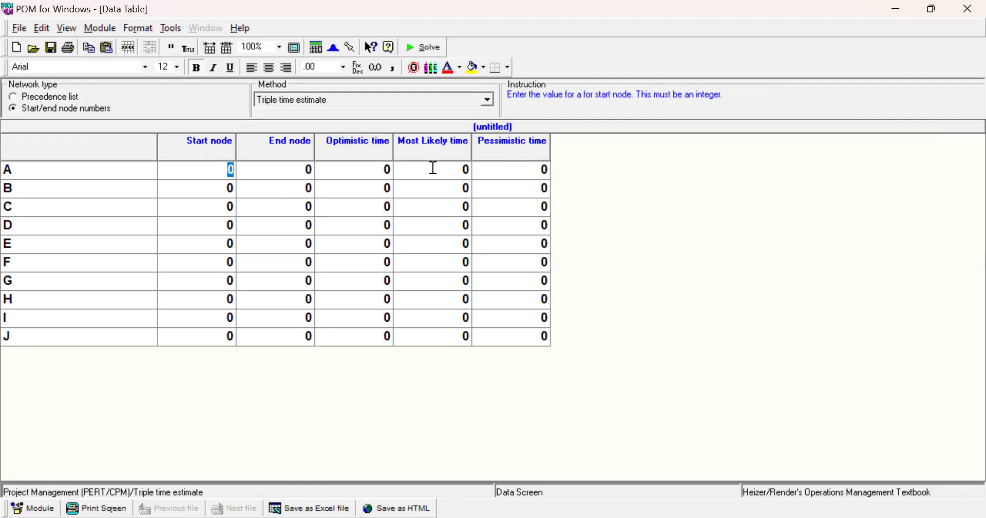
- Enter for task A start node 1, end node 2, optimistic time 6, most likely time 10 and pessimistic time 14
text(1)
key(Tab)
text(2)
key(Tab)
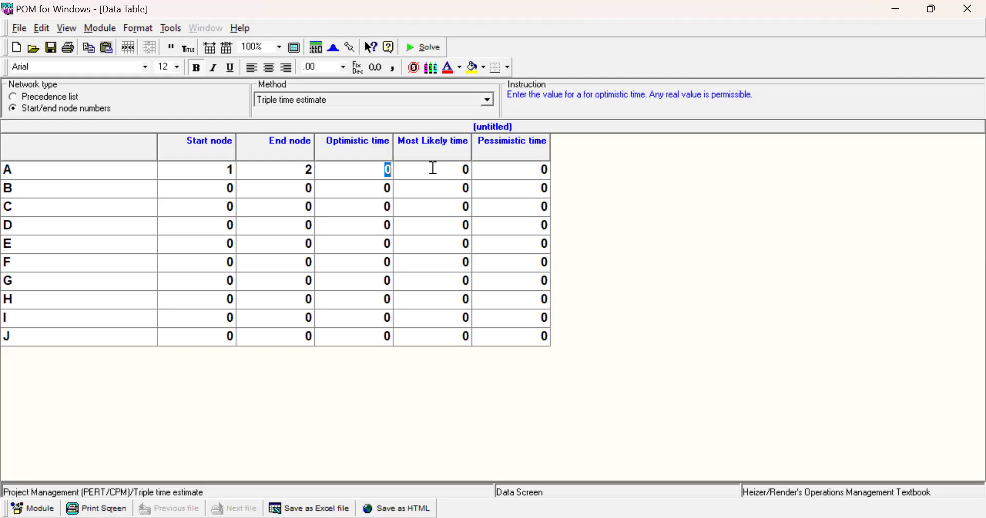
text(6)
key(Tab)
text(10)
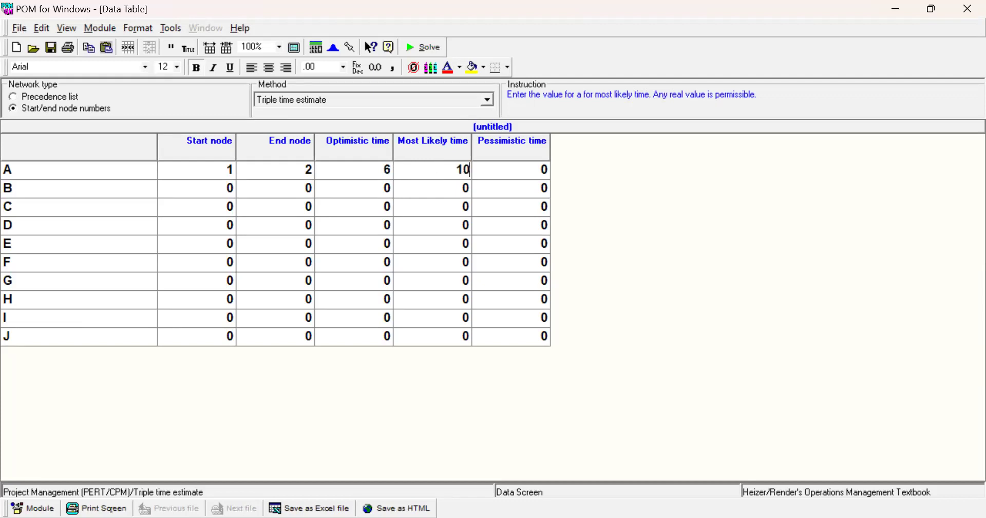
key(Tab)
text(14)
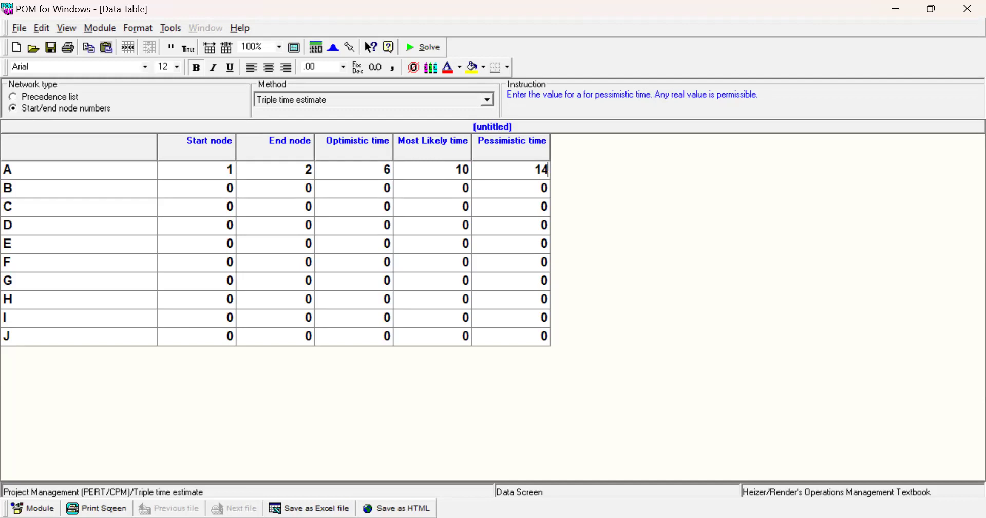
key(Return)
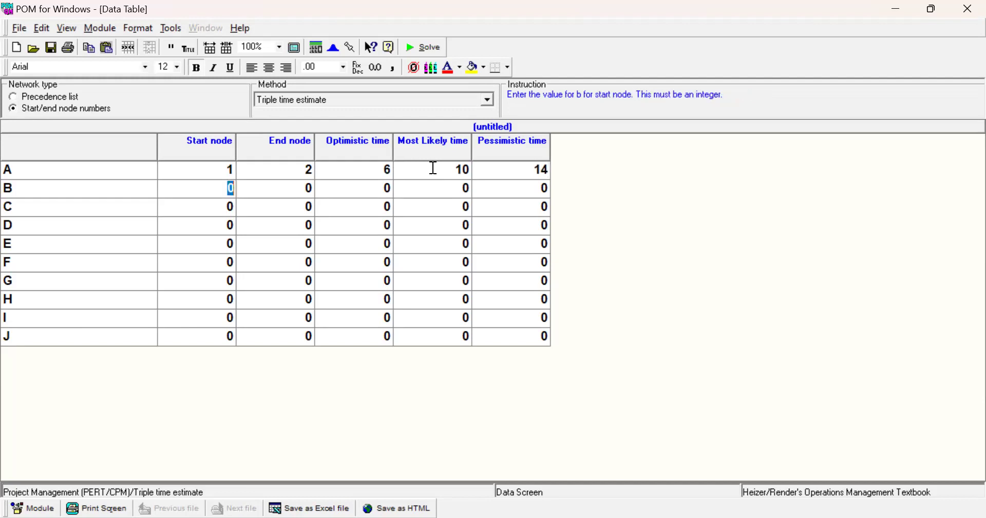
- Enter start node 2 and end node 4 for task B
text(2)
key(Return)
text(4)
key(Return)
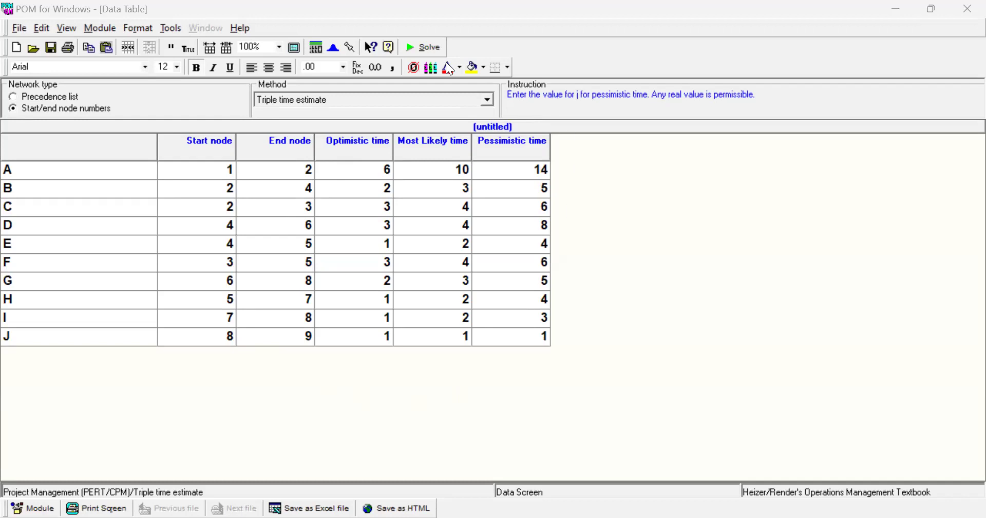
- Solve the triple time estimate problem and open the Task time computations to check the variances
click(433, 49)
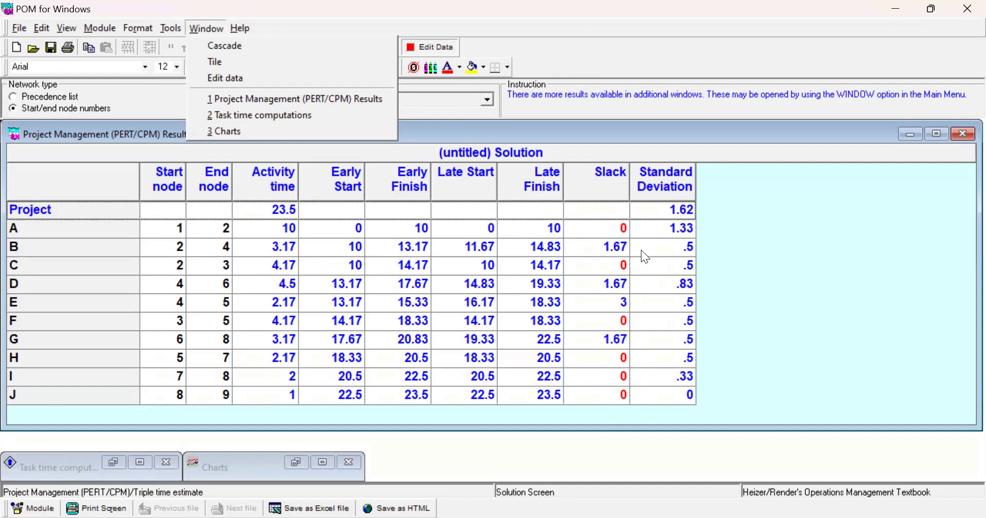
click(298, 115)
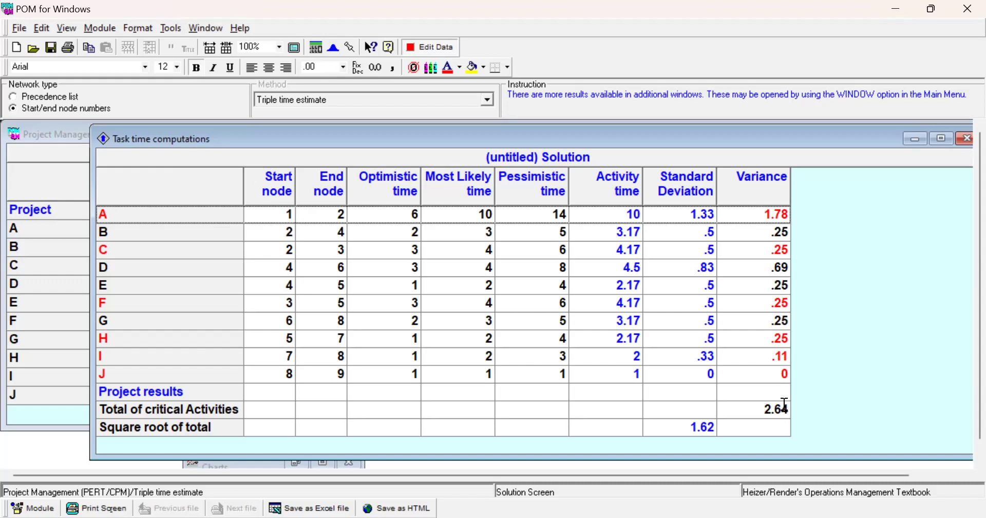
- Open the charts of the triple time estimate solution and display the Precedence Graph
click(193, 29)
click(248, 132)
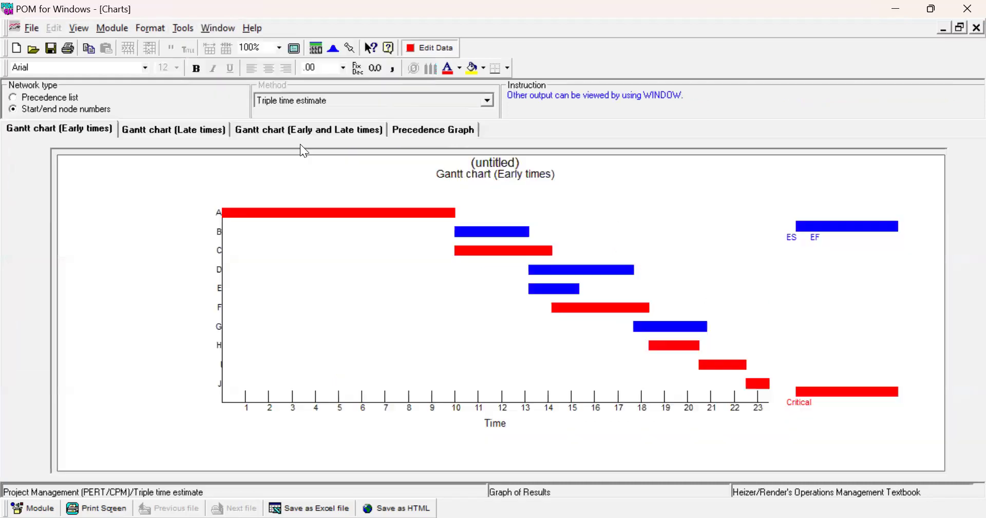
click(421, 131)
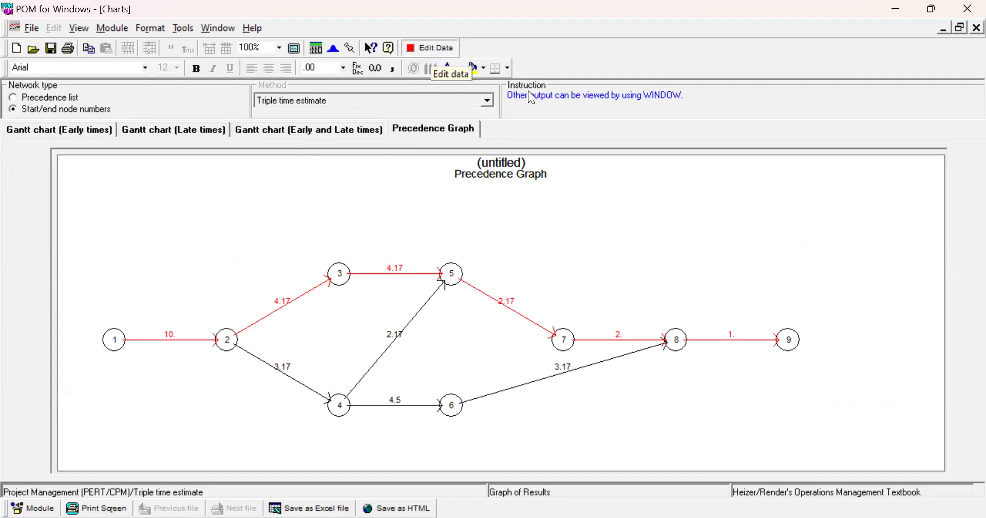
- Return to the triple time estimate data table and open the Normal Distribution Calculator
click(431, 48)
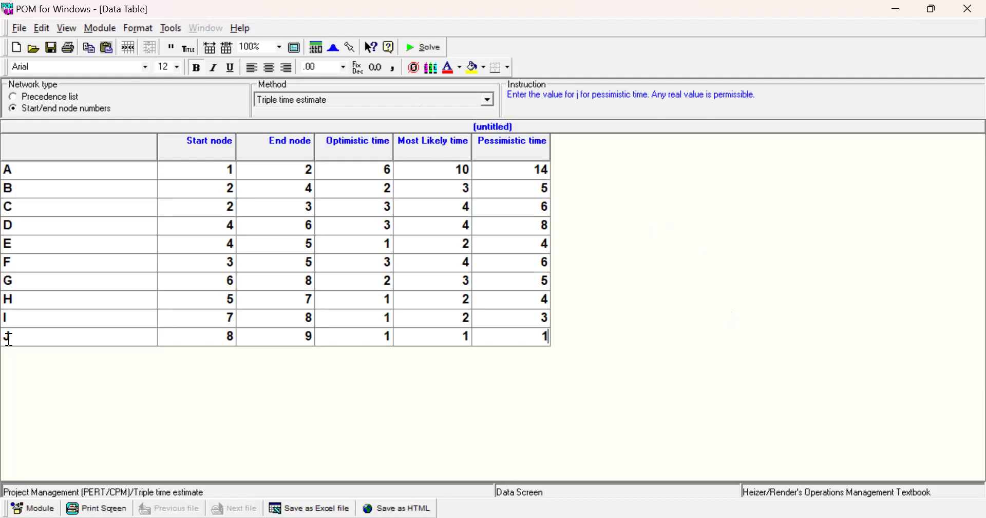
click(341, 64)
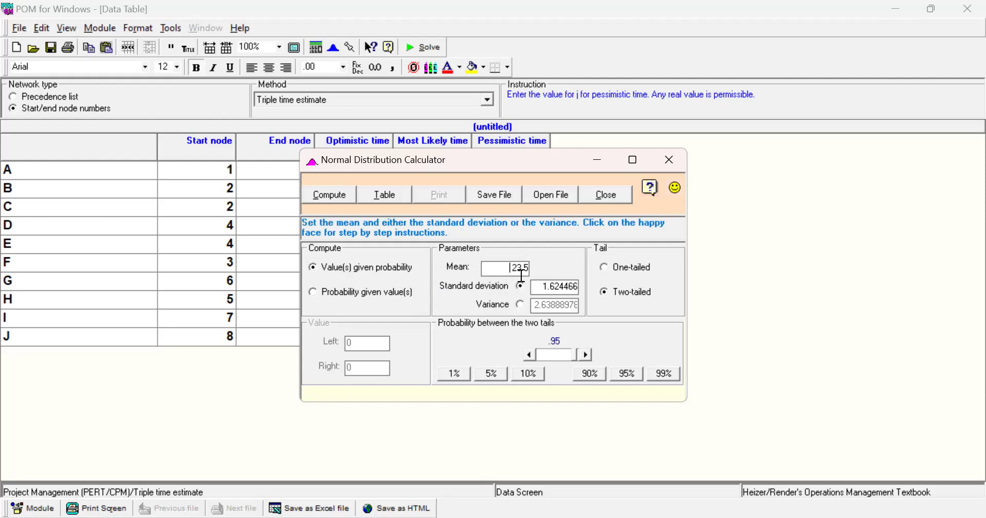
- Configure the Normal Distribution Calculator to use the variance and find a two-tailed probability from given values
click(522, 303)
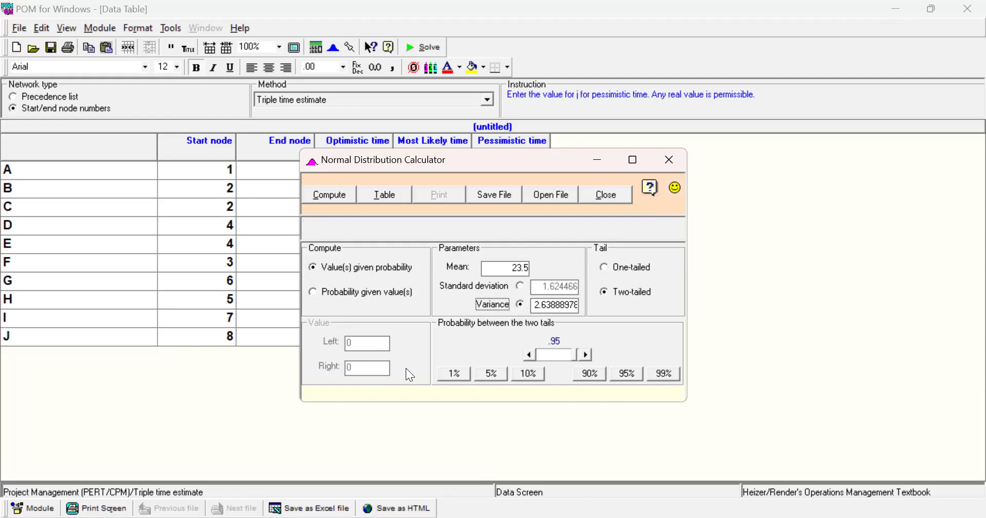
click(312, 291)
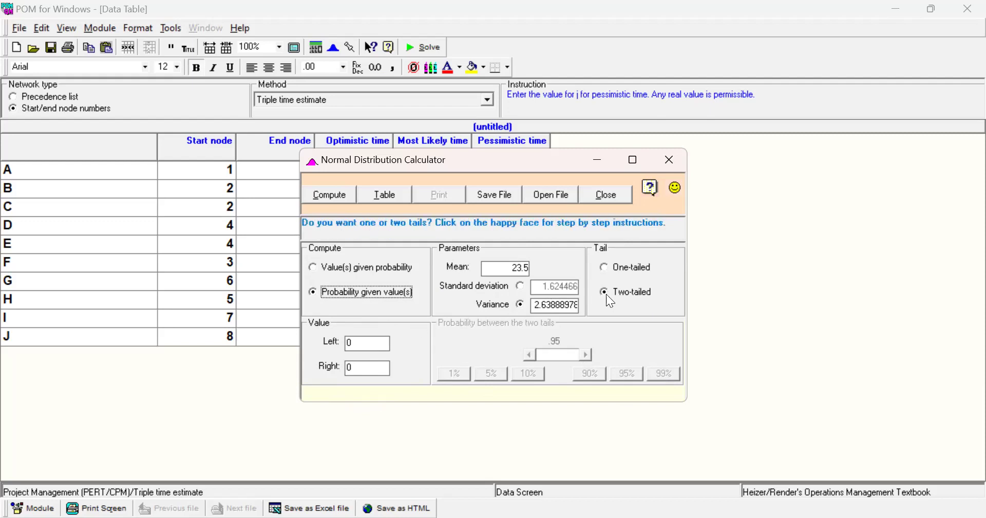
click(608, 265)
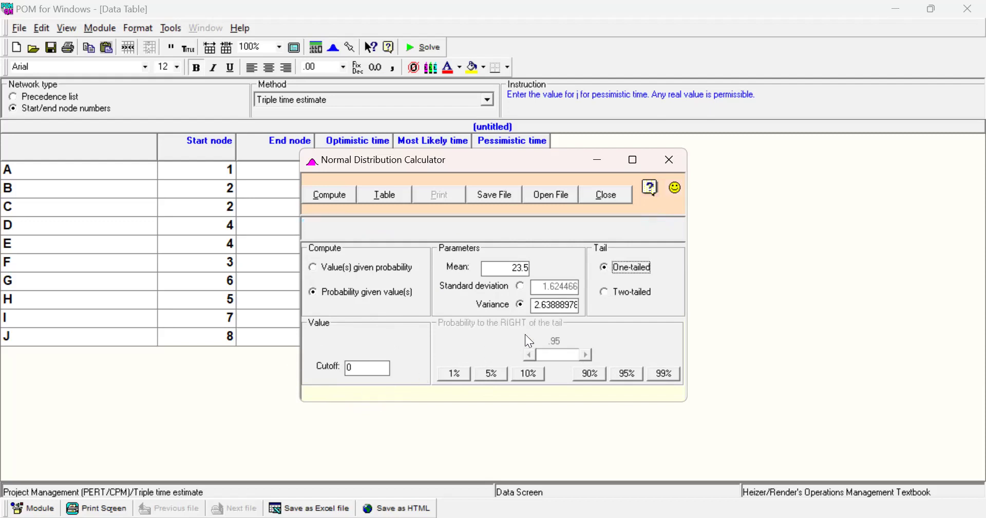
click(606, 293)
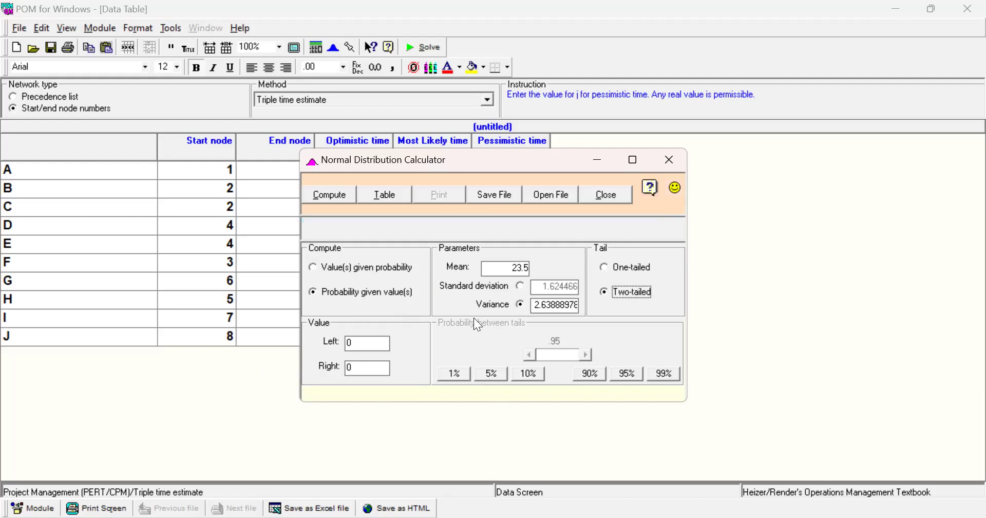
- Compute the two-tailed probability with a left value of 21 and a right value of 25
click(359, 344)
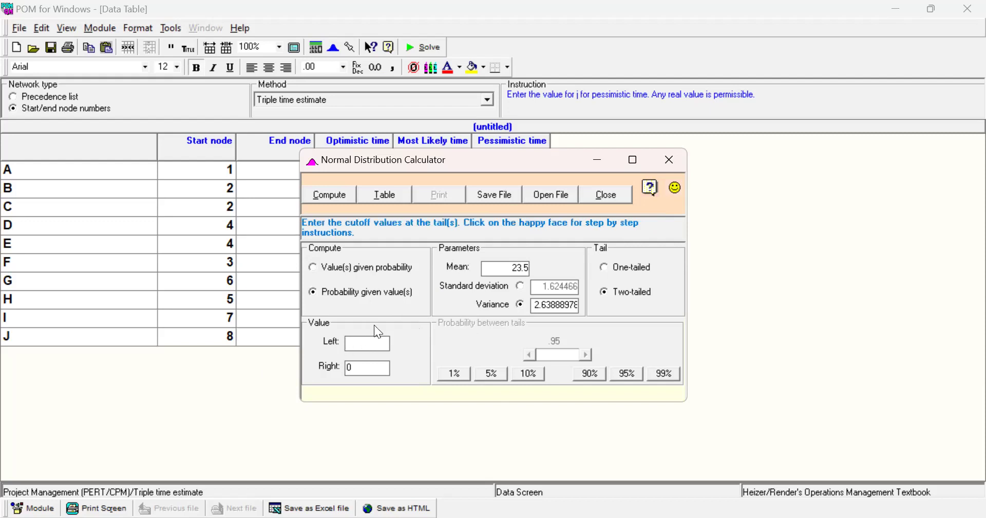
text(21)
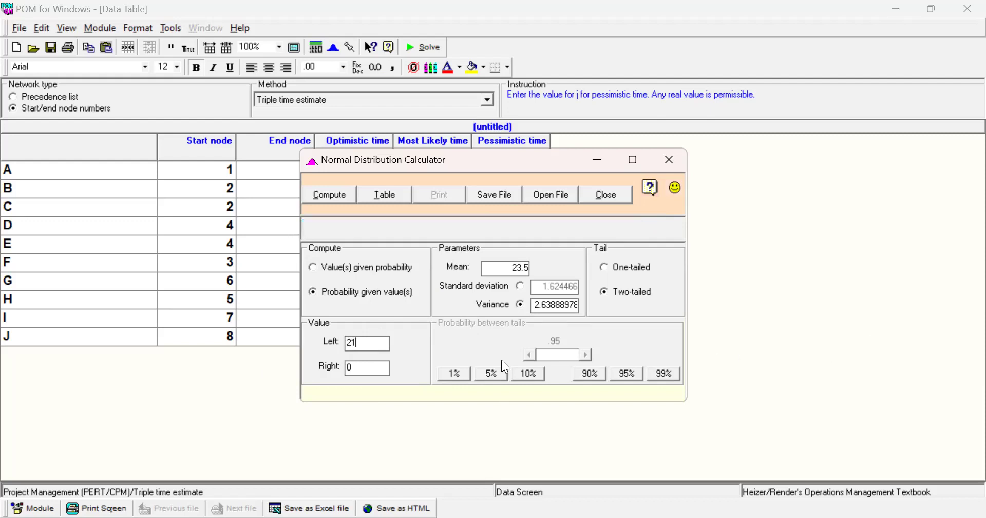
click(344, 365)
text(25)
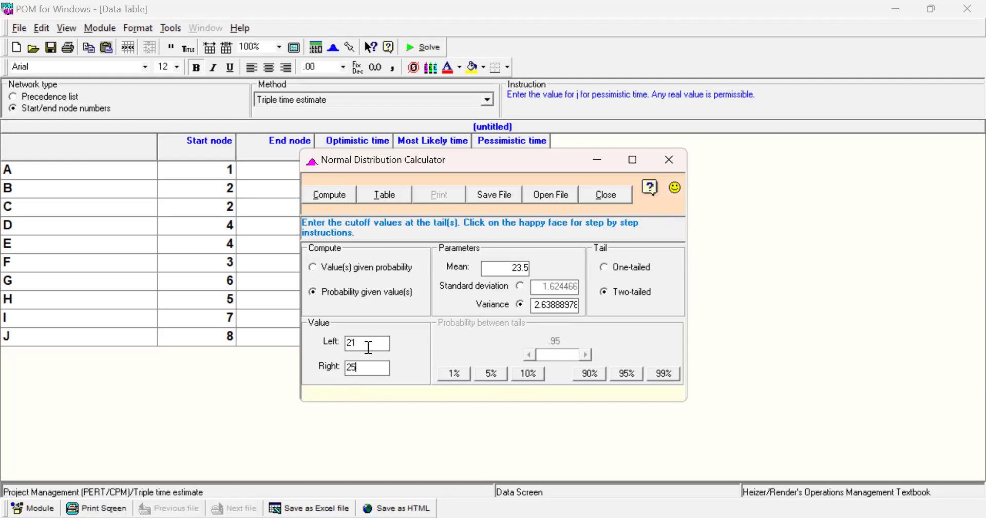
click(335, 193)
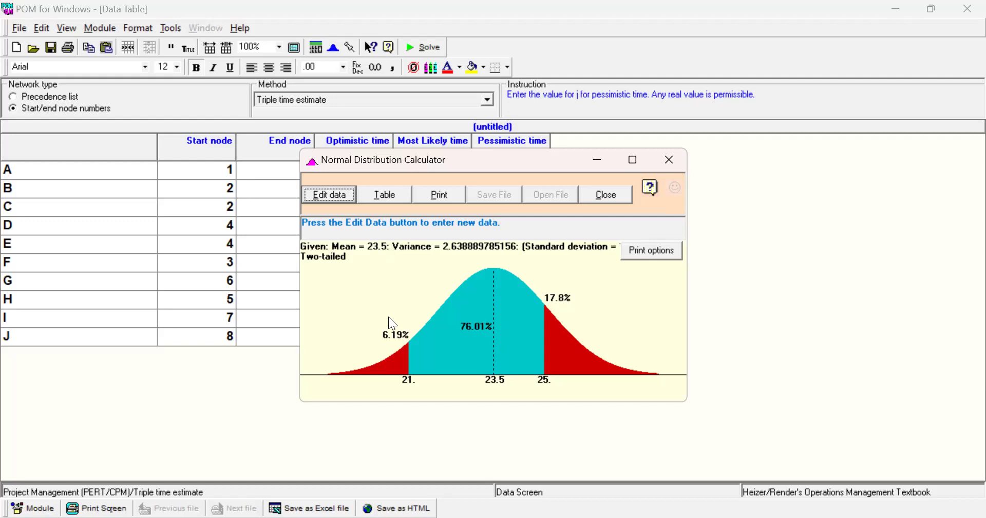
- Return to the calculator's data and compute the one-tailed probability for a cutoff of 23
click(338, 201)
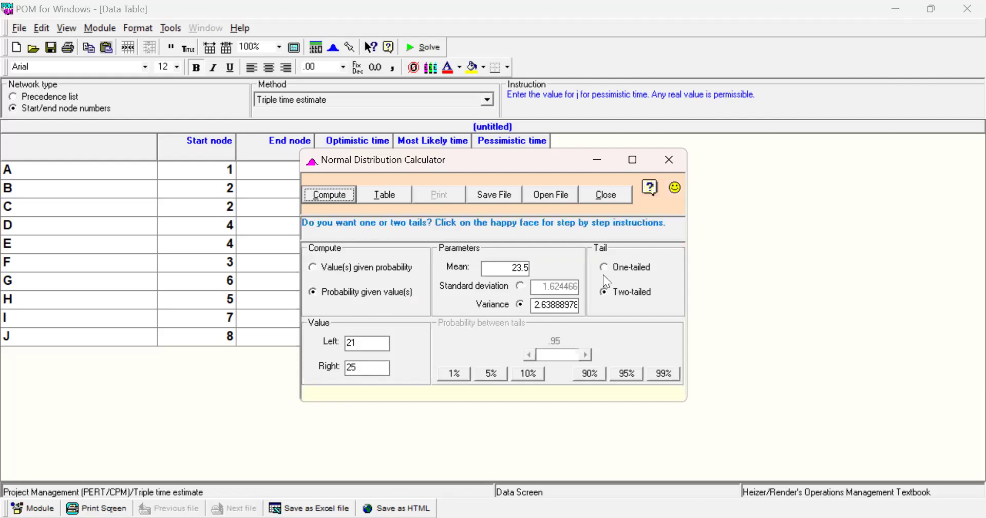
click(608, 266)
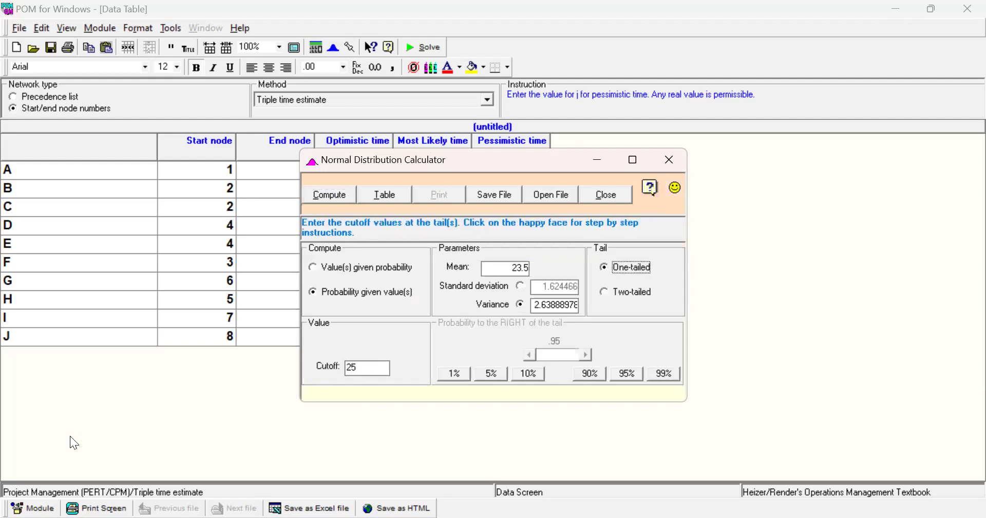
click(364, 370)
key(BackSpace)
text(3)
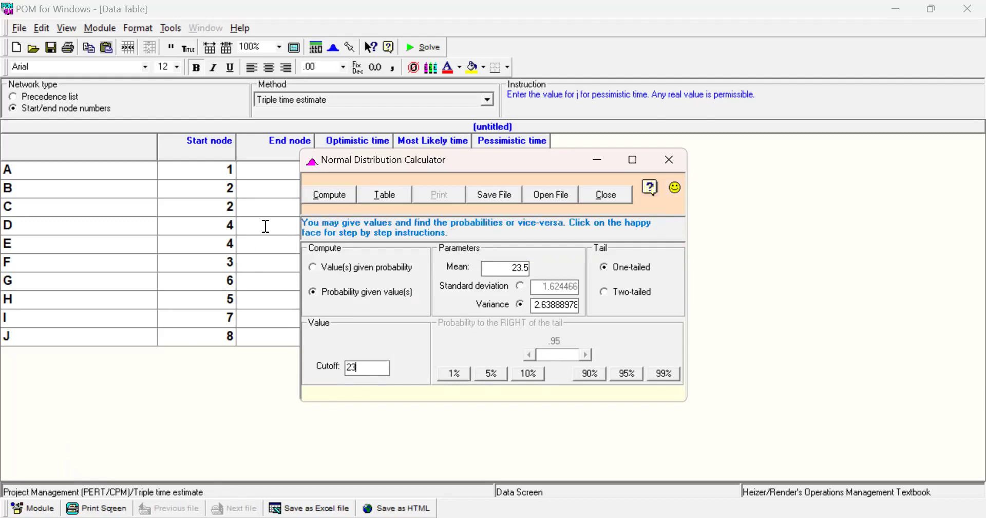
click(330, 195)
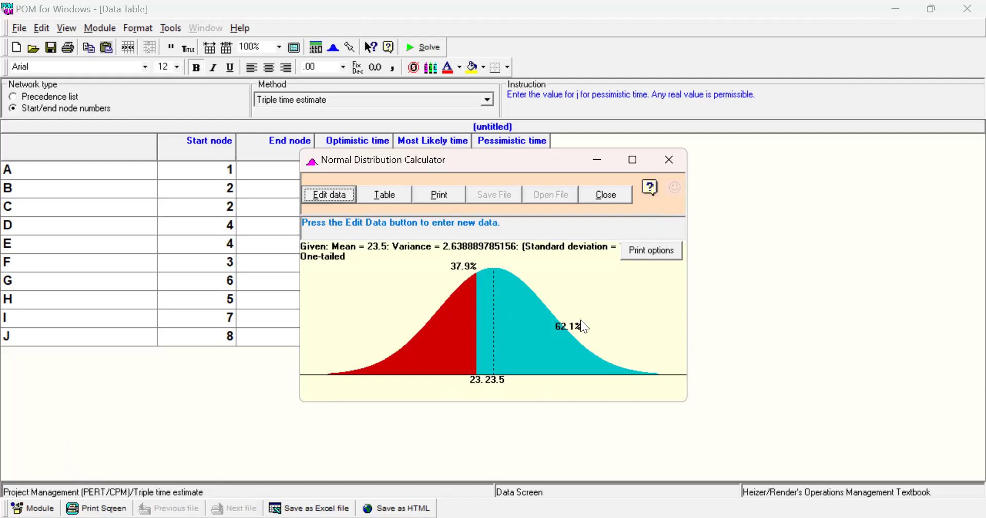
- Switch the calculator to values given probability and compute the one-tailed cutoff for 95%
click(339, 193)
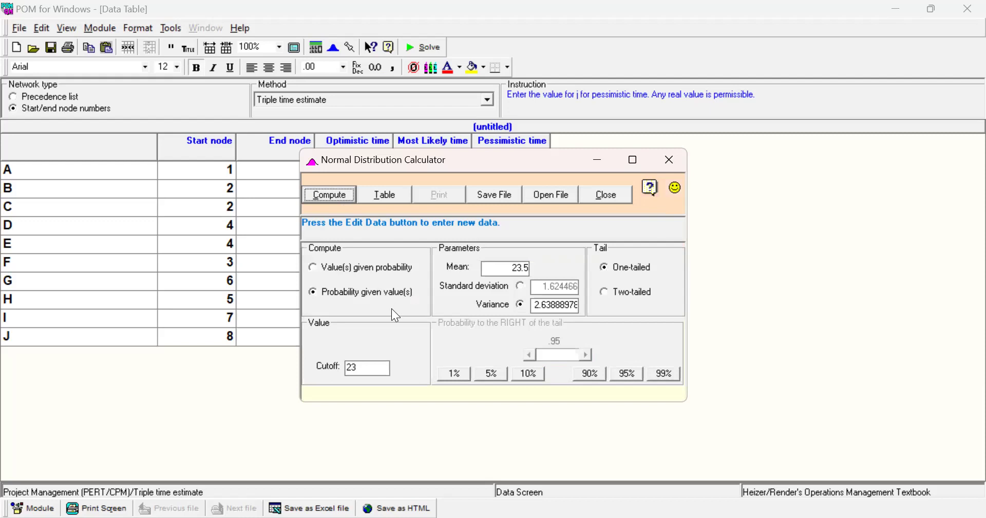
click(314, 268)
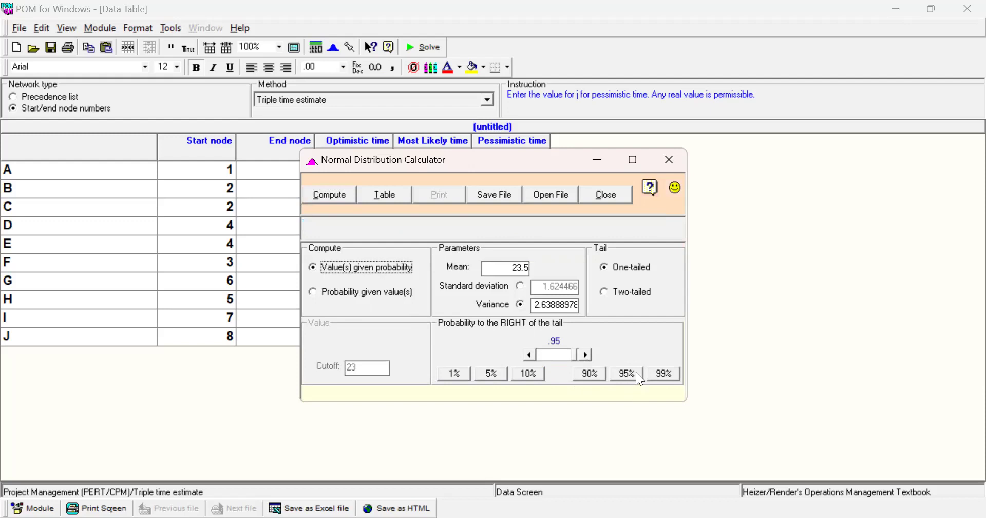
click(620, 378)
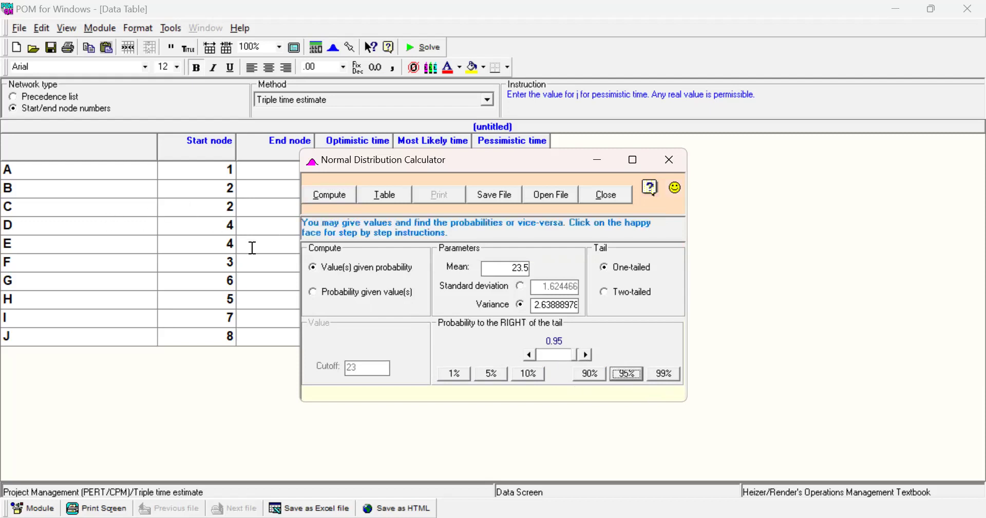
click(335, 204)
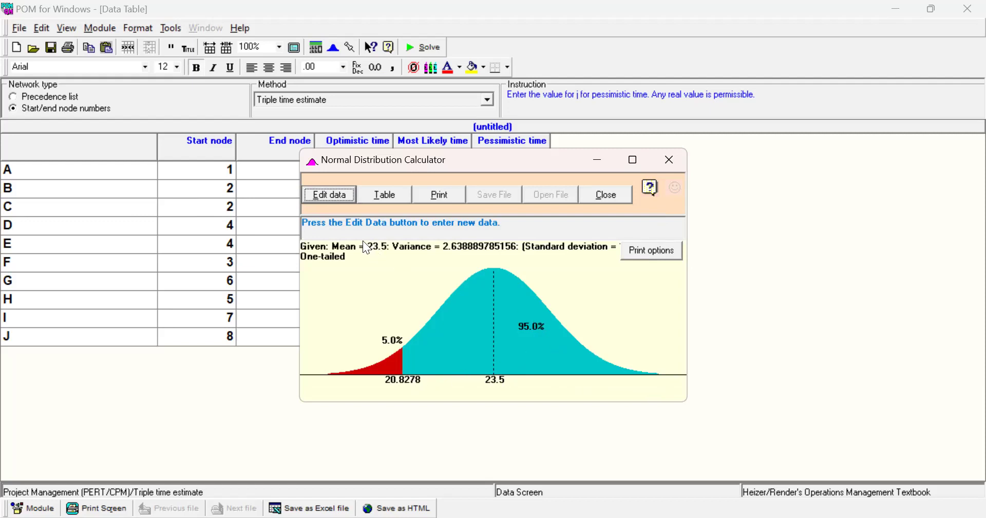
- Change the calculation to two-tailed and compute the values bounding the 95% probability
click(325, 197)
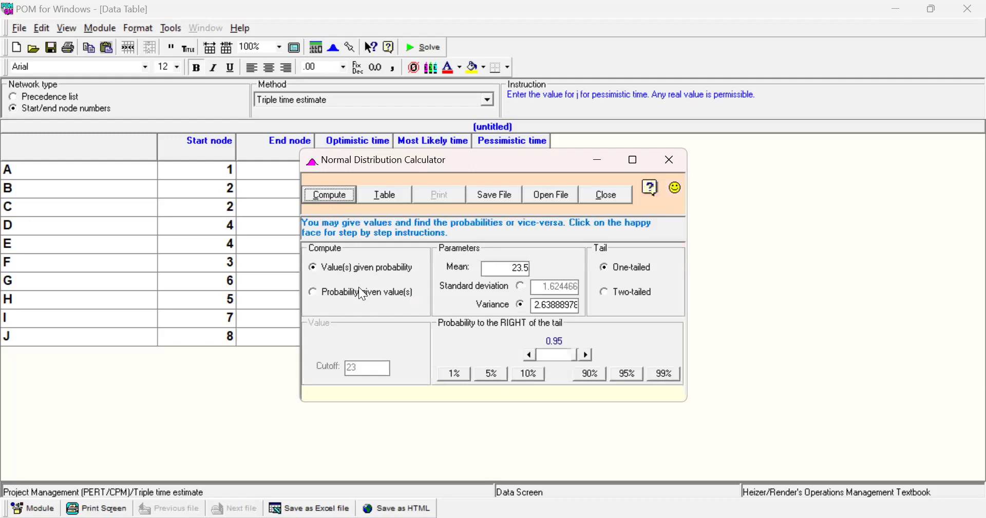
click(606, 291)
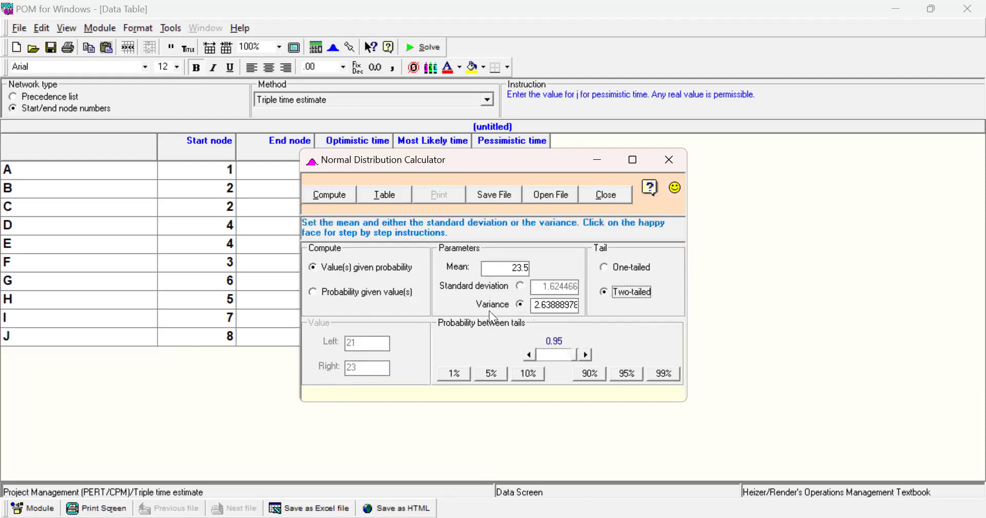
click(520, 304)
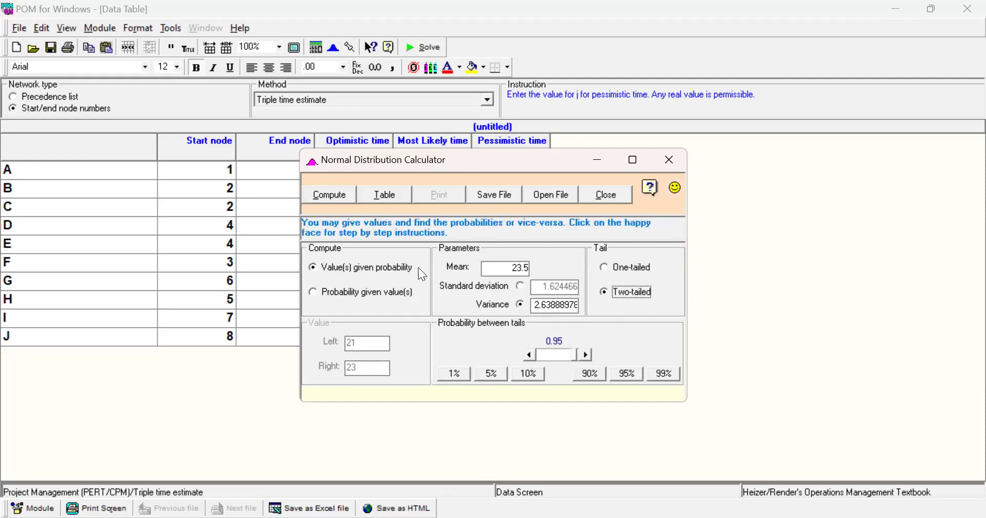
click(332, 195)
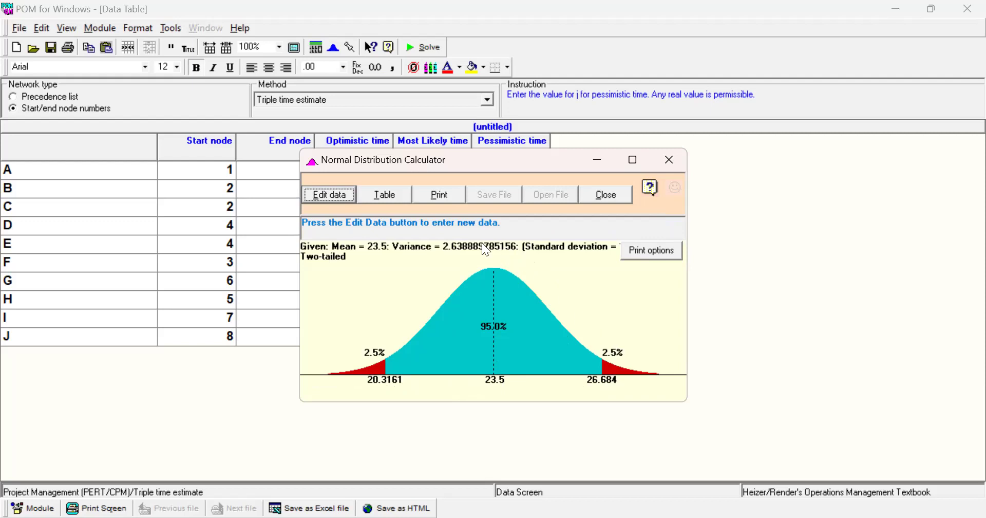
- Compute the two-tailed values for a 99% probability and return to the calculator's data entry
click(340, 194)
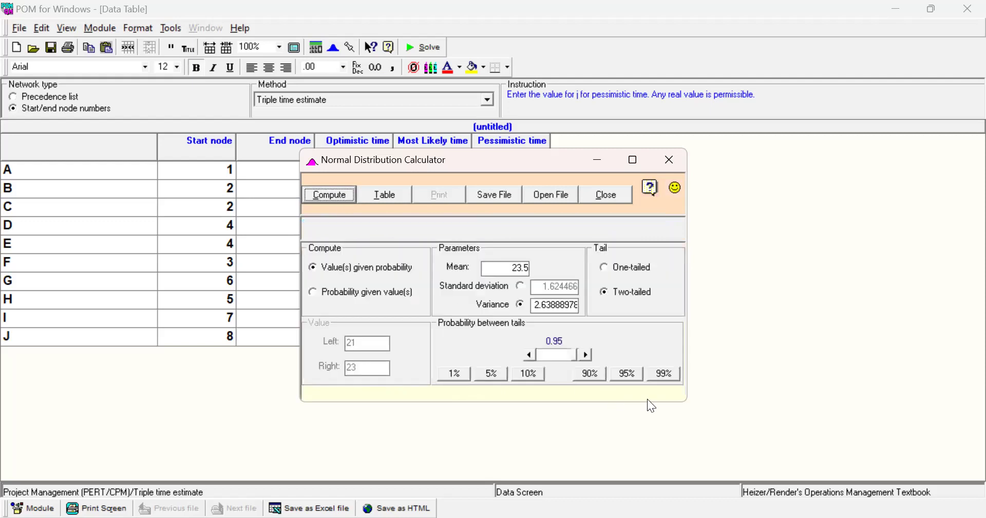
click(665, 374)
click(330, 198)
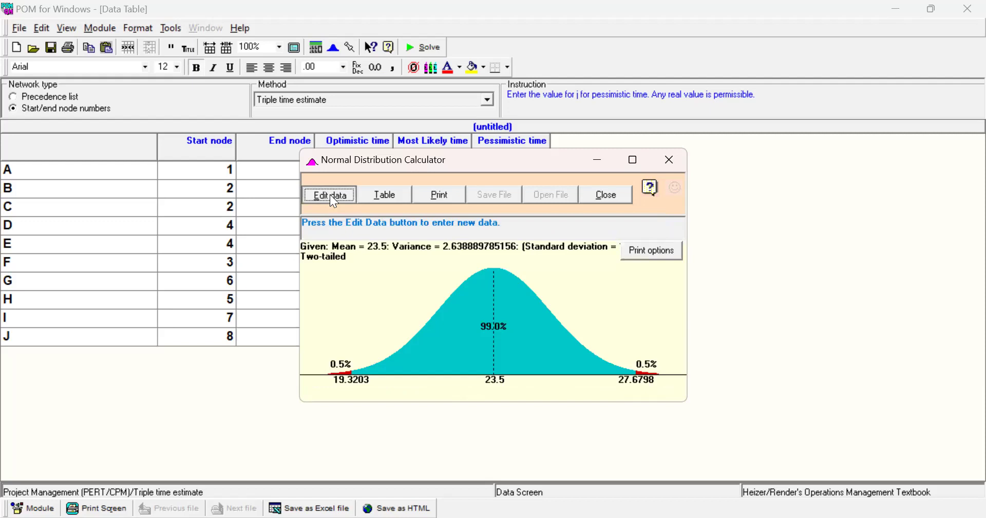
click(330, 194)
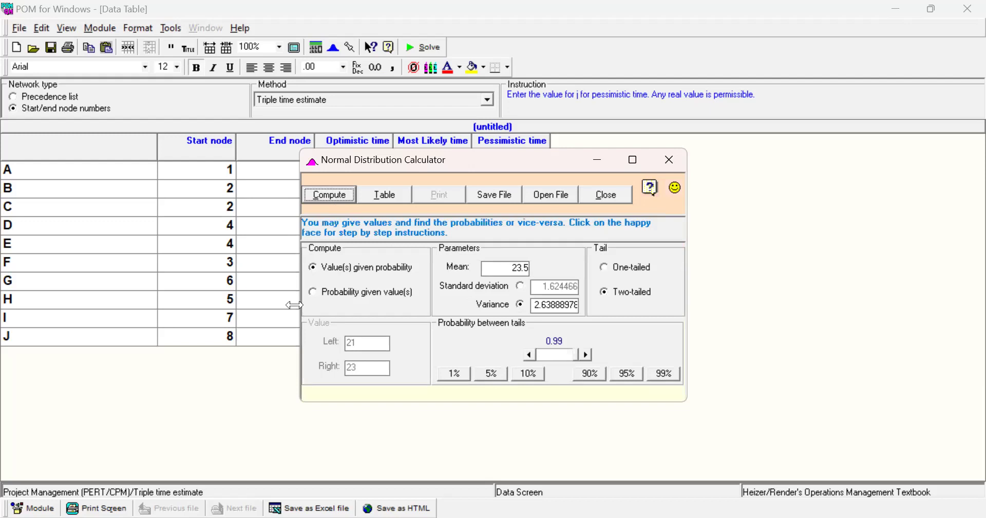
- Try switching between the value and probability modes and between one-tailed and two-tailed
click(313, 292)
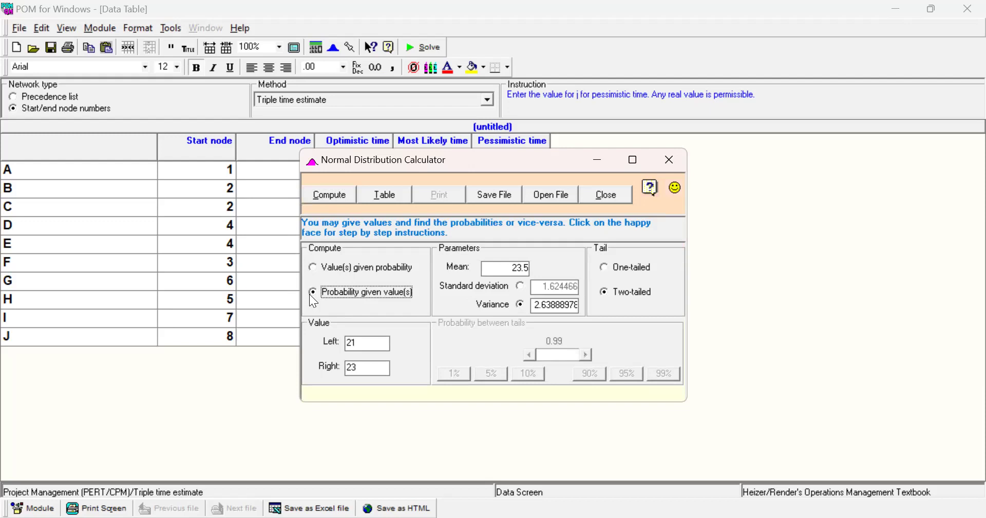
click(313, 268)
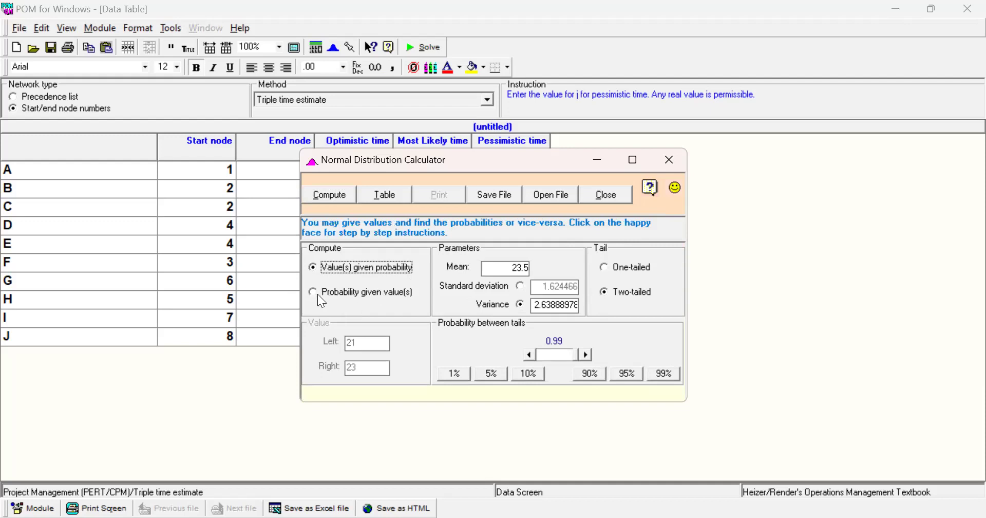
click(604, 266)
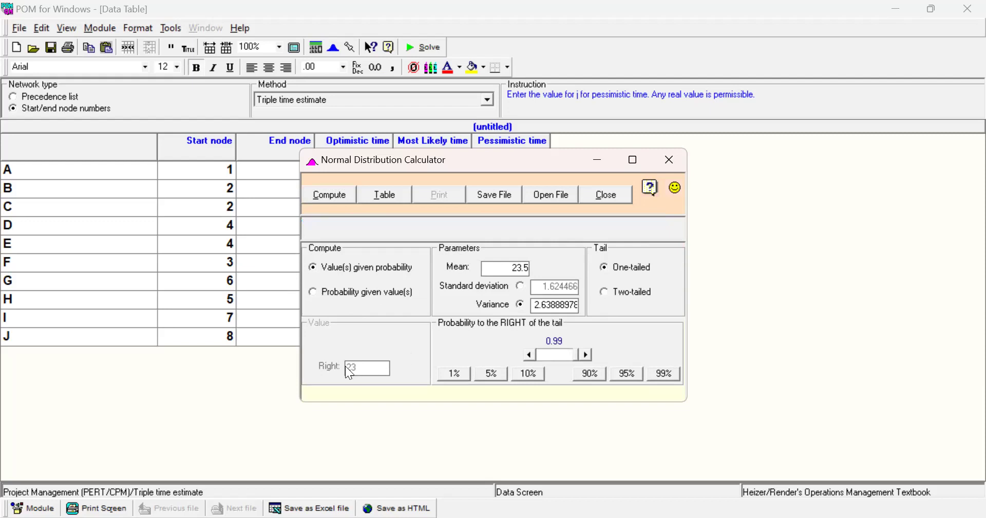
click(313, 292)
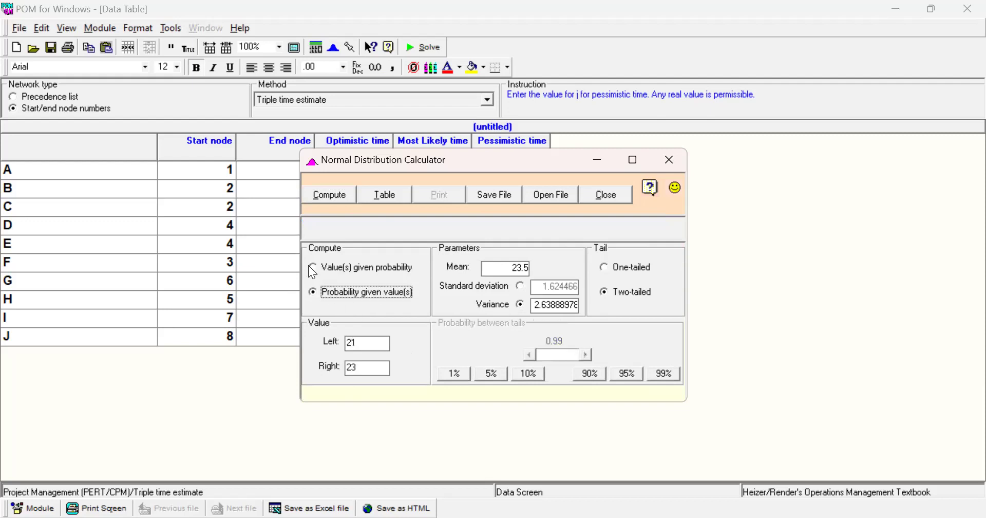
click(312, 268)
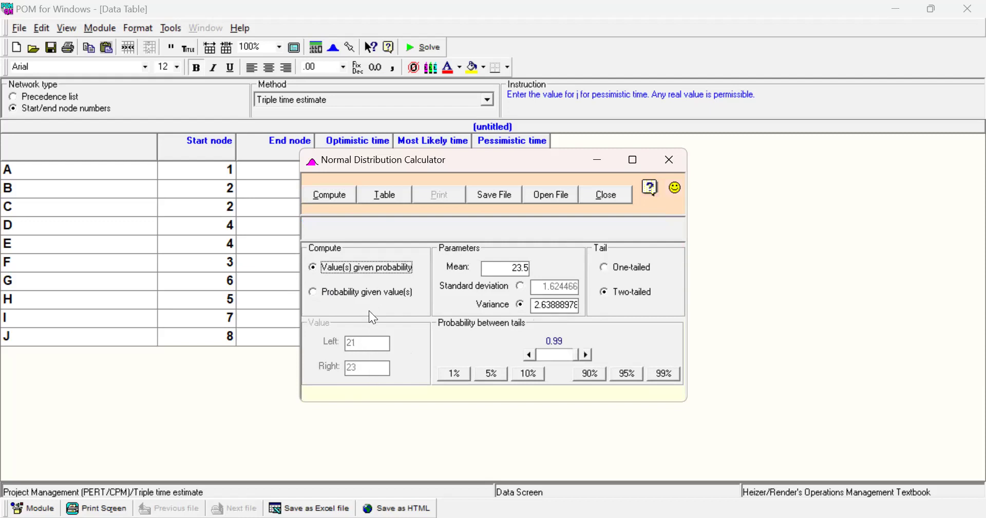
- Compute the two-tailed values for a 95% probability and dismiss the Normal Distribution Calculator
click(619, 370)
click(350, 204)
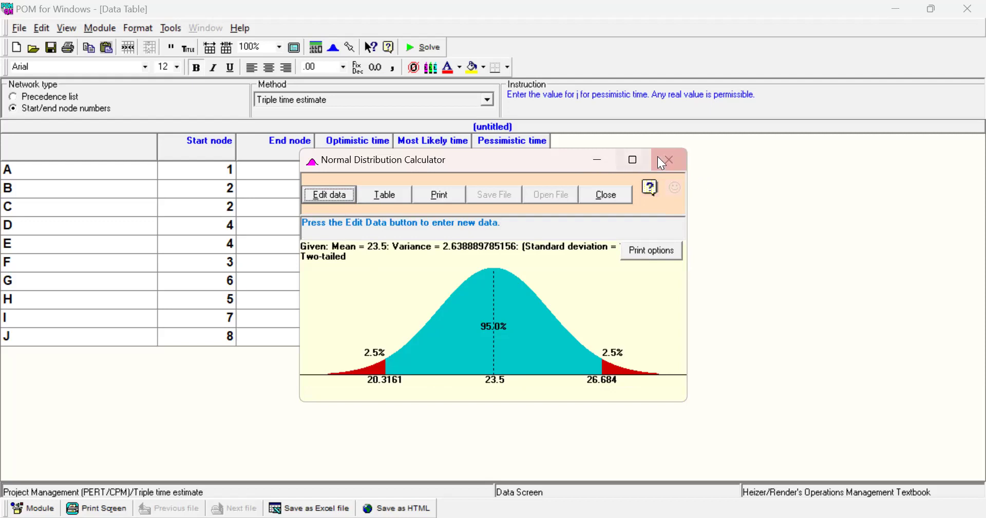
click(599, 159)
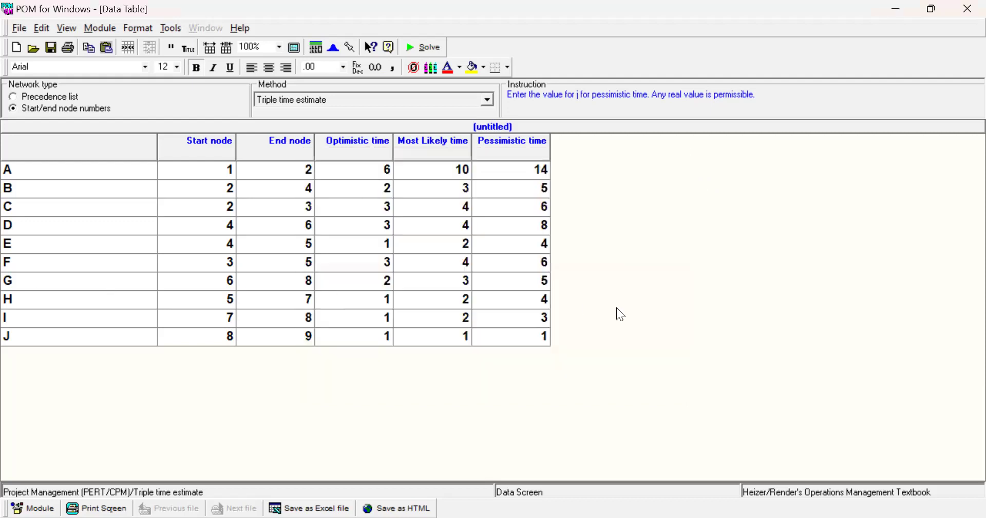
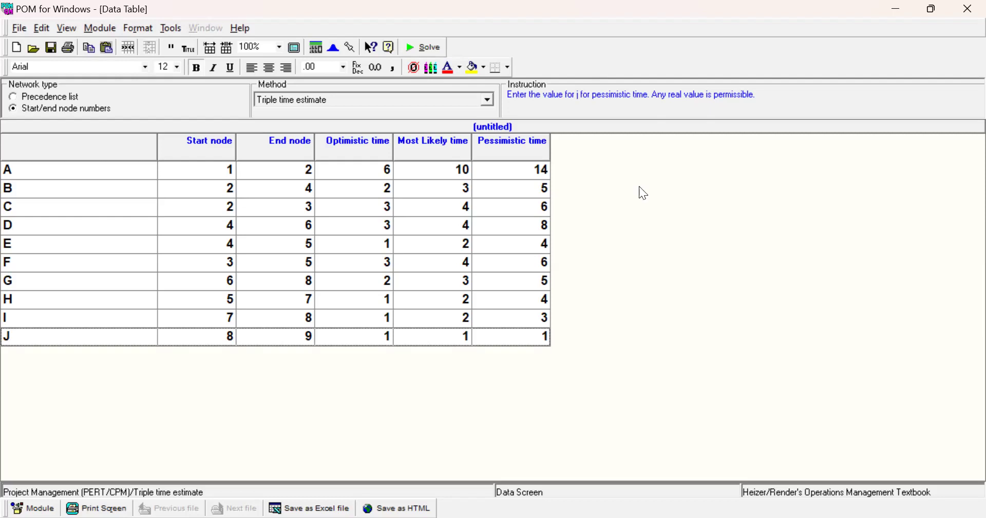
- Solve the ten-task triple time estimate problem, view its early-times Gantt chart, and return to the data table
click(334, 48)
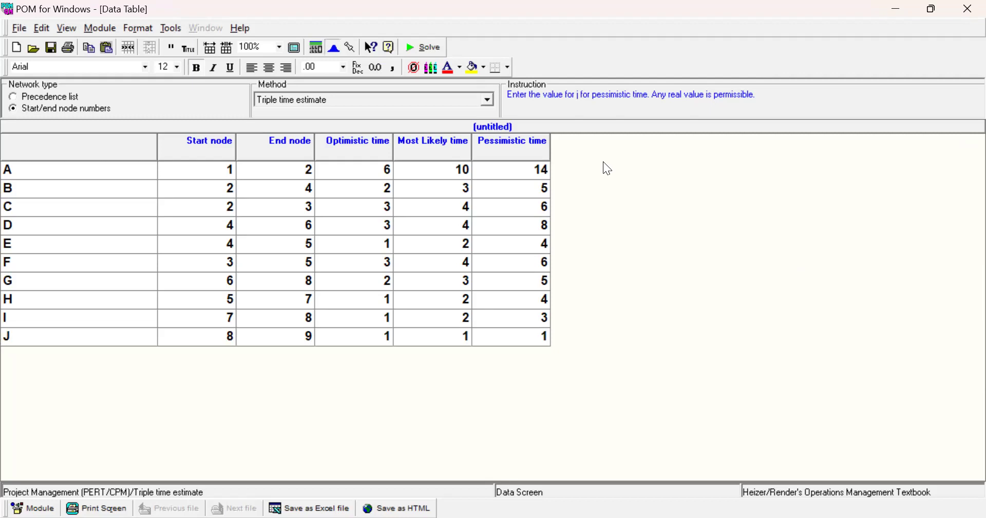
key(alt+s)
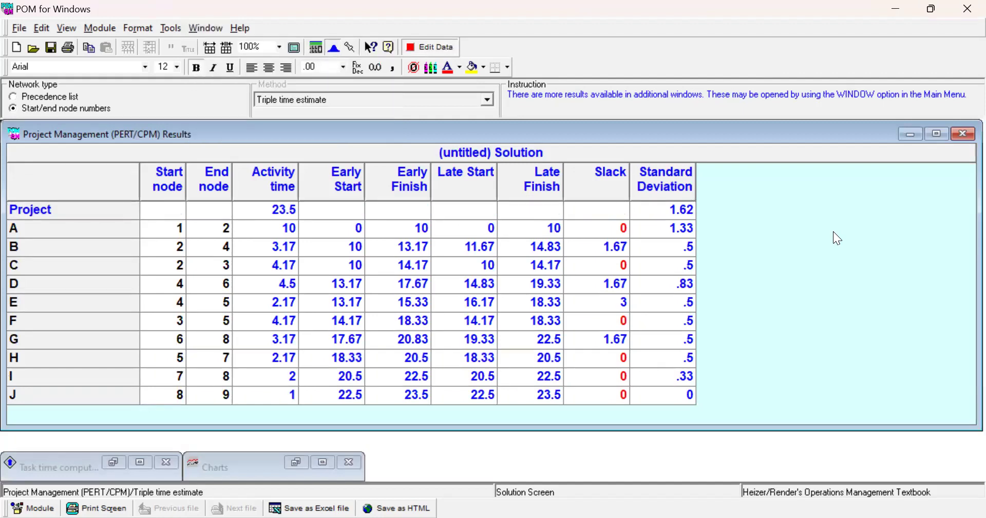
click(79, 468)
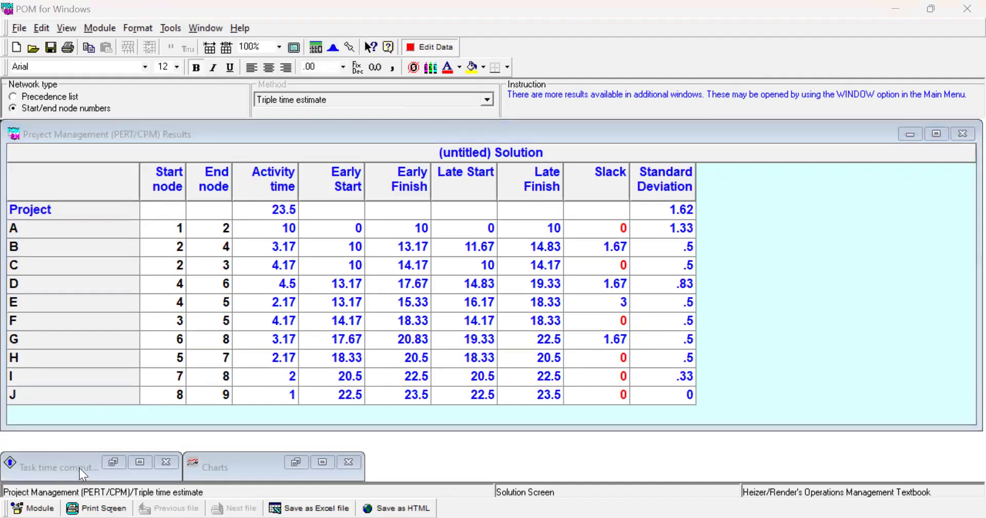
click(136, 459)
click(137, 460)
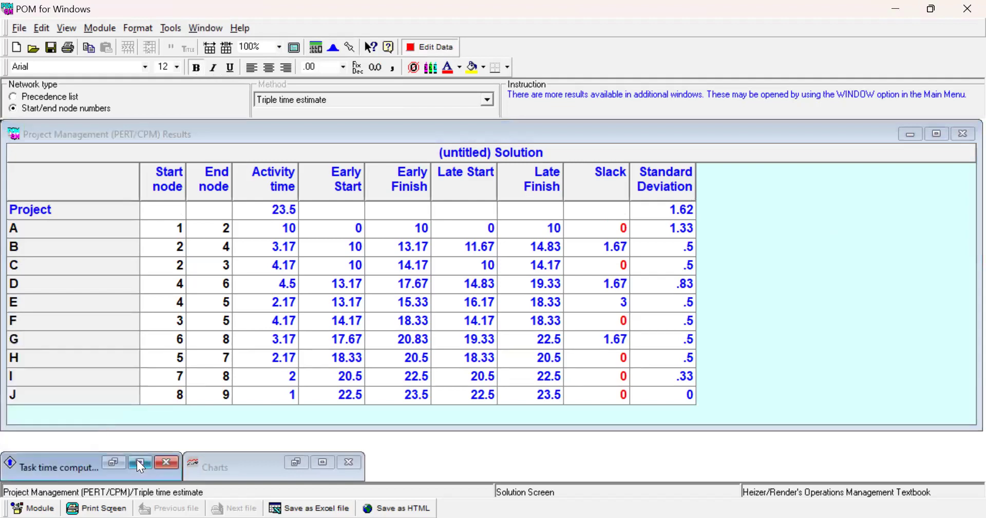
click(319, 459)
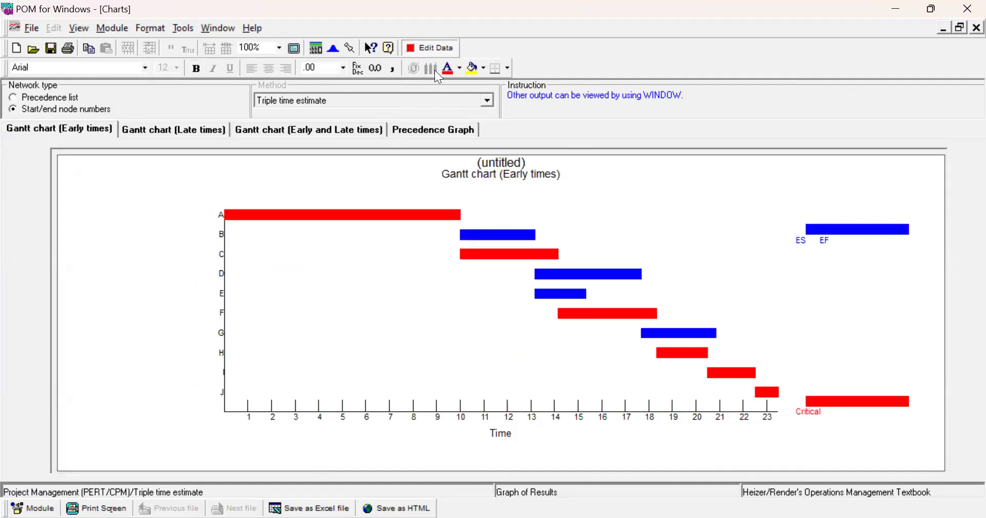
key(F9)
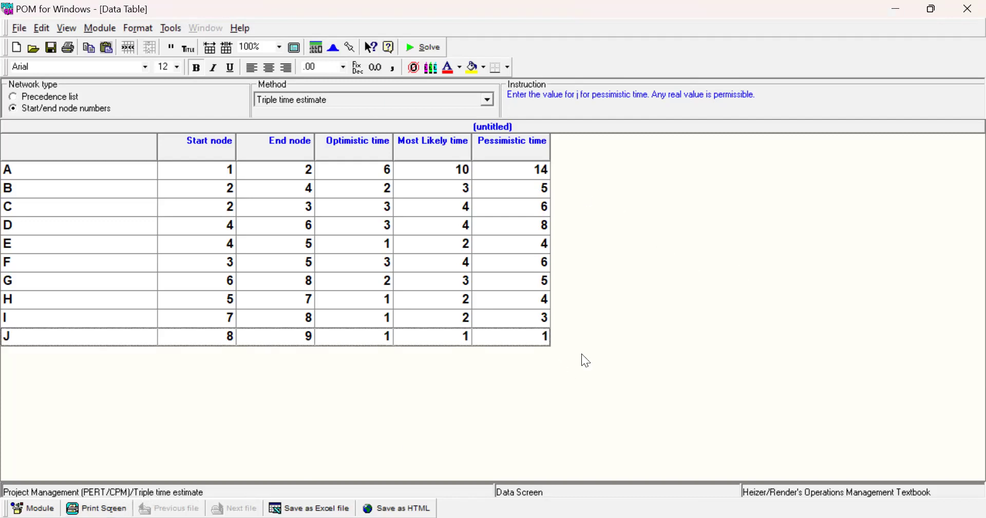
- Solve the problem again, open its charts through the list of result windows, and return to the solution table
click(425, 47)
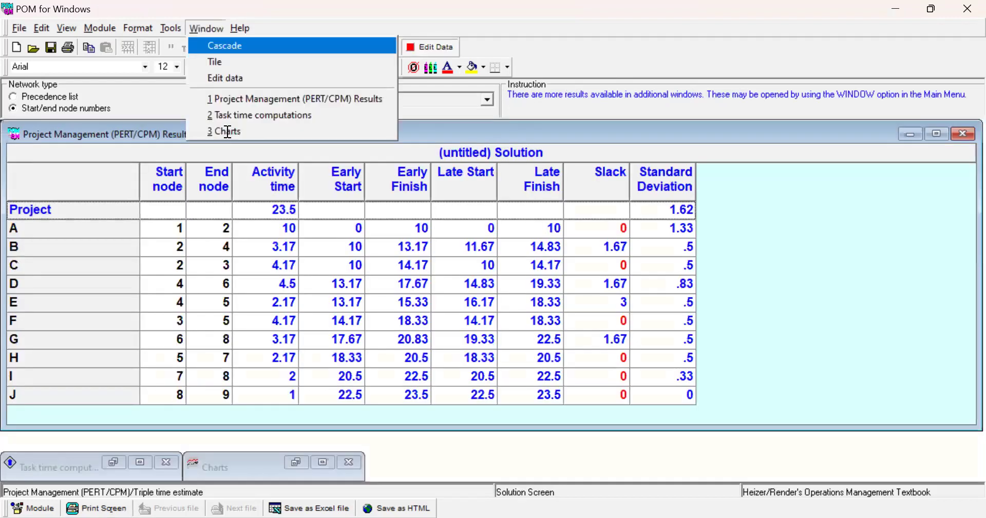
click(227, 132)
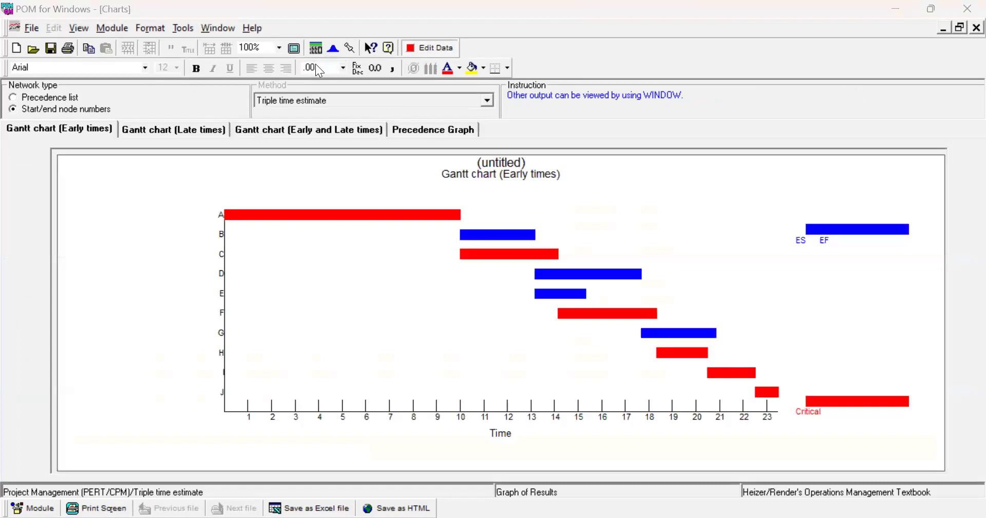
click(429, 47)
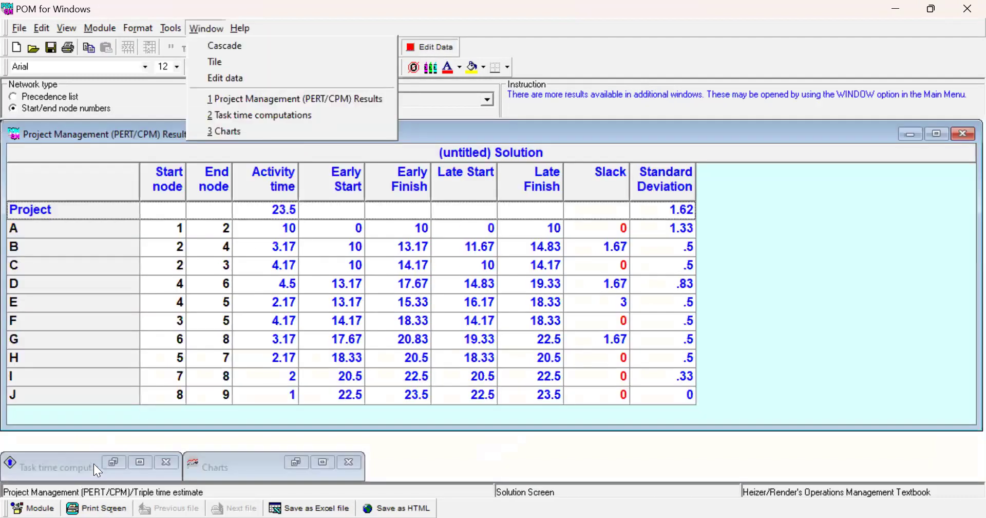
key(Escape)
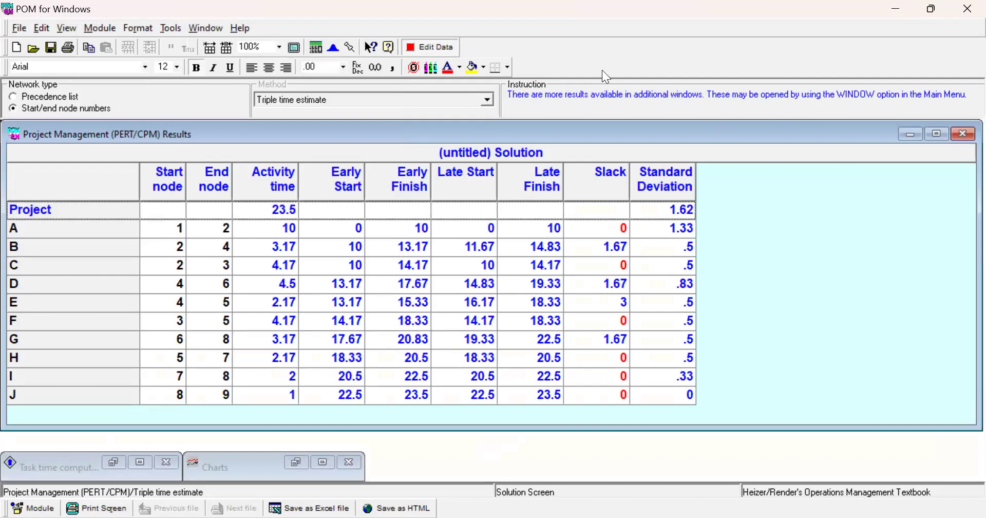
click(98, 30)
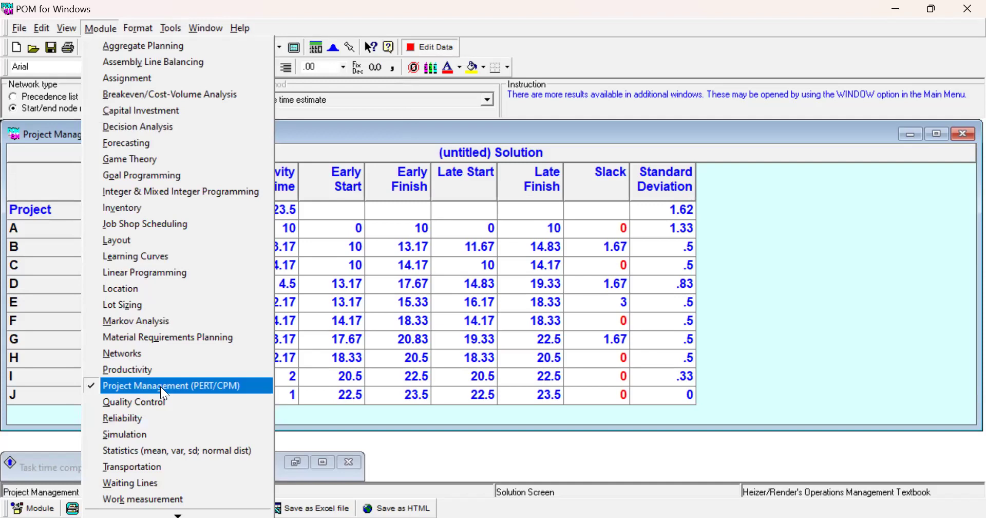
click(161, 385)
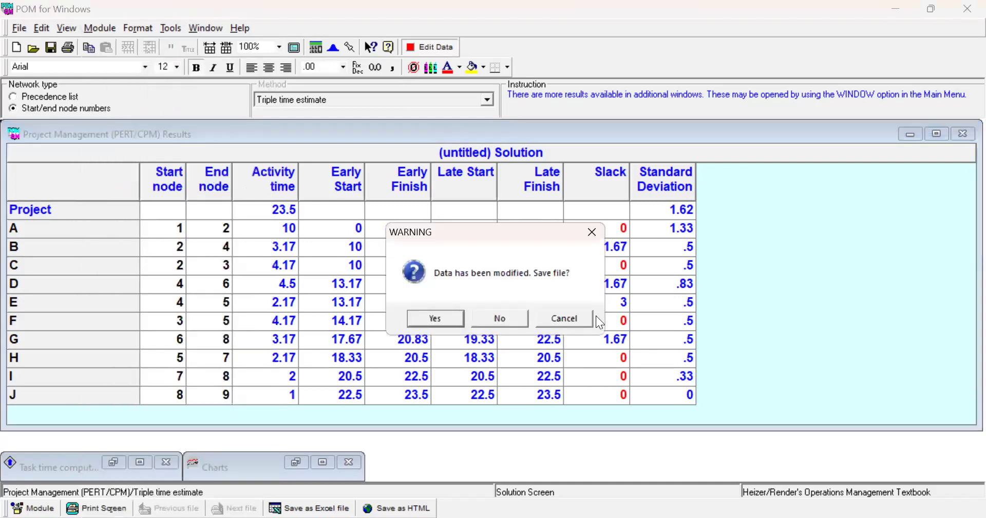
click(564, 318)
click(16, 48)
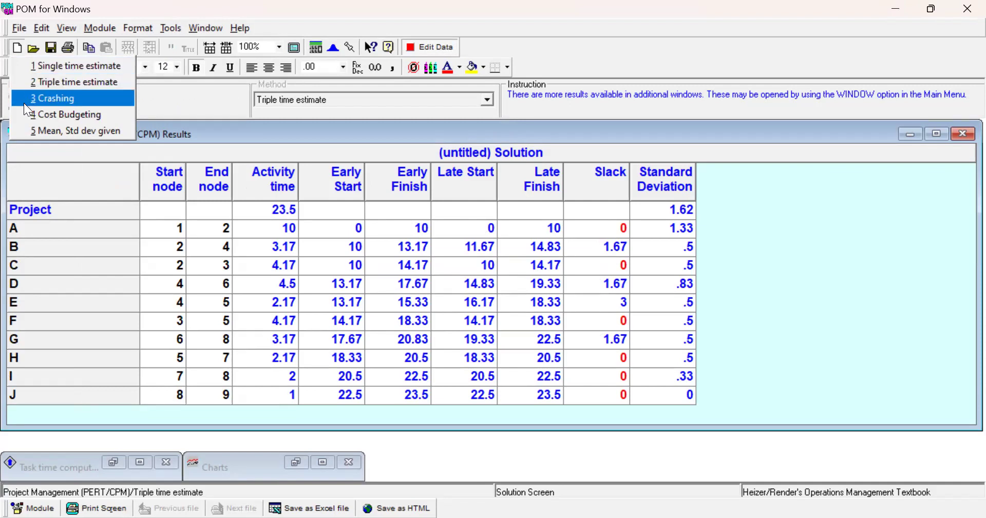
click(850, 218)
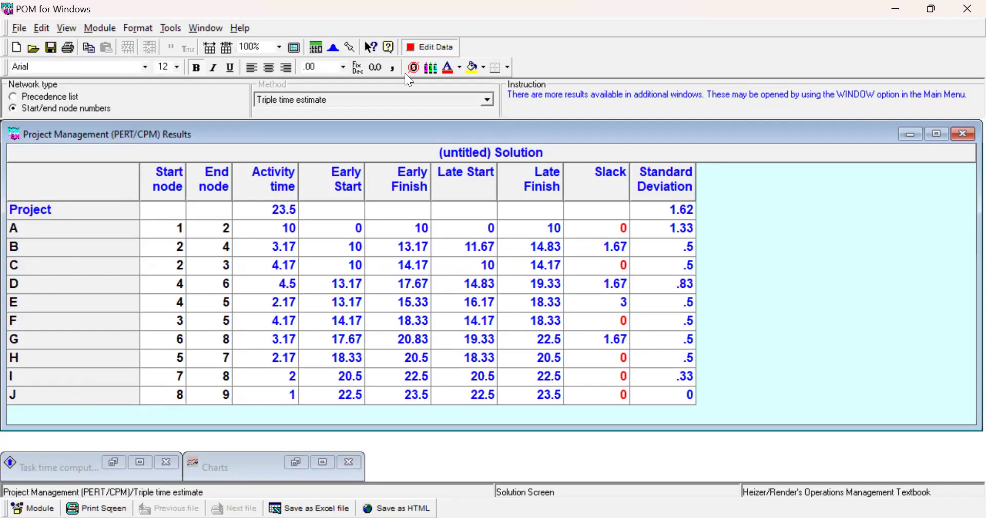
key(F9)
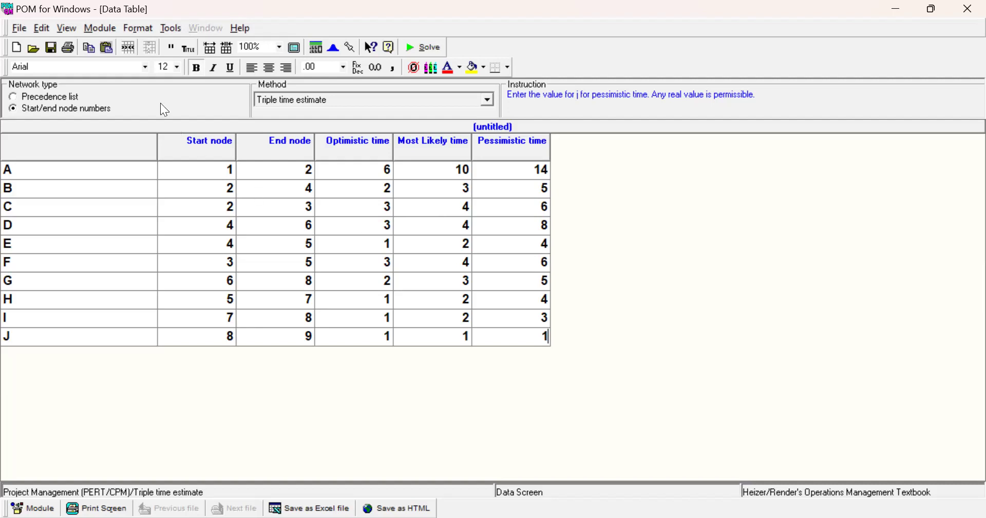
- Create a single time estimate data set with 10 tasks and start/end node numbers, without saving the current data, and check the available methods
click(17, 48)
click(33, 65)
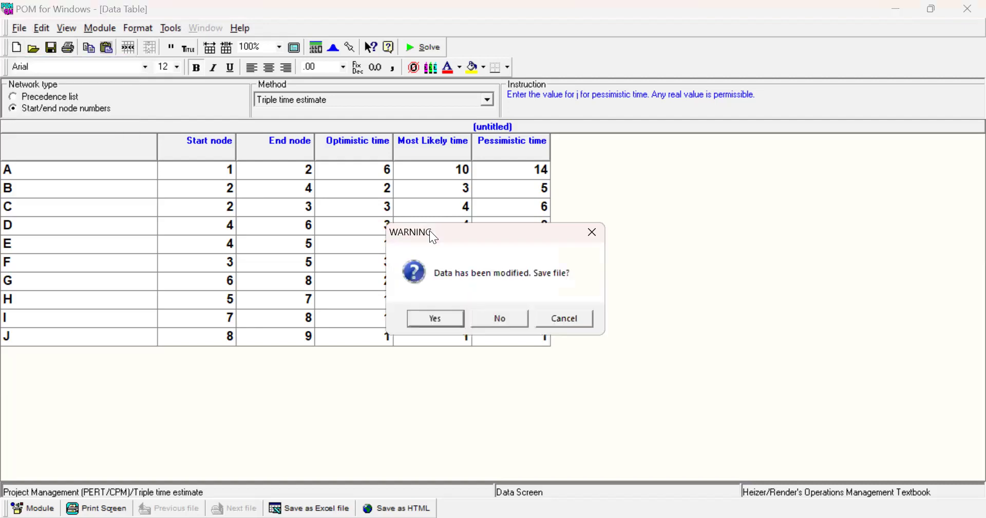
click(497, 318)
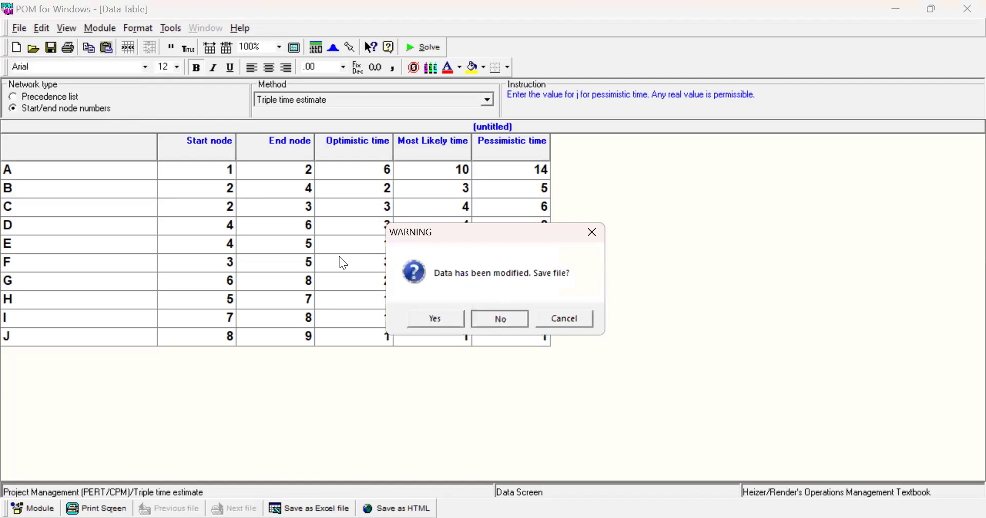
click(396, 251)
click(394, 250)
click(395, 250)
click(395, 250)
click(395, 250)
click(395, 250)
click(395, 250)
click(395, 250)
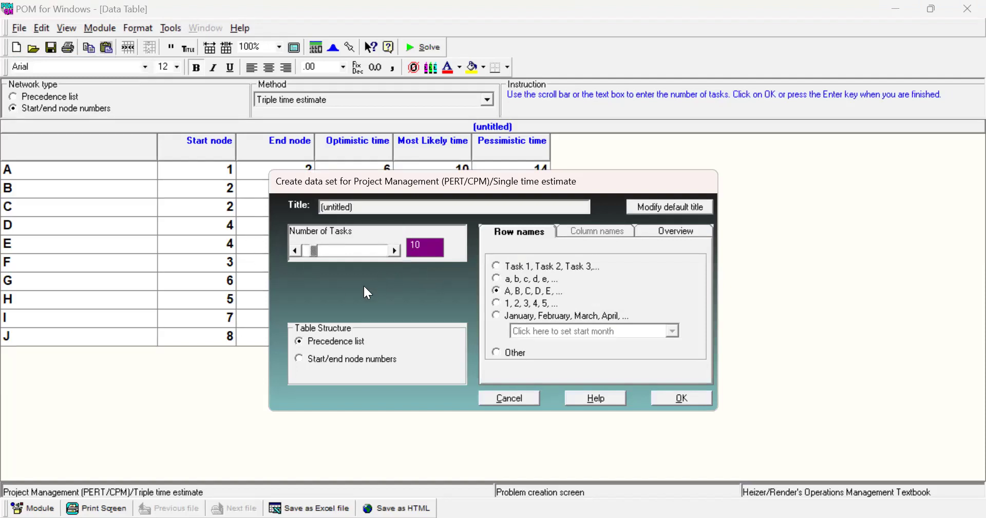
click(298, 359)
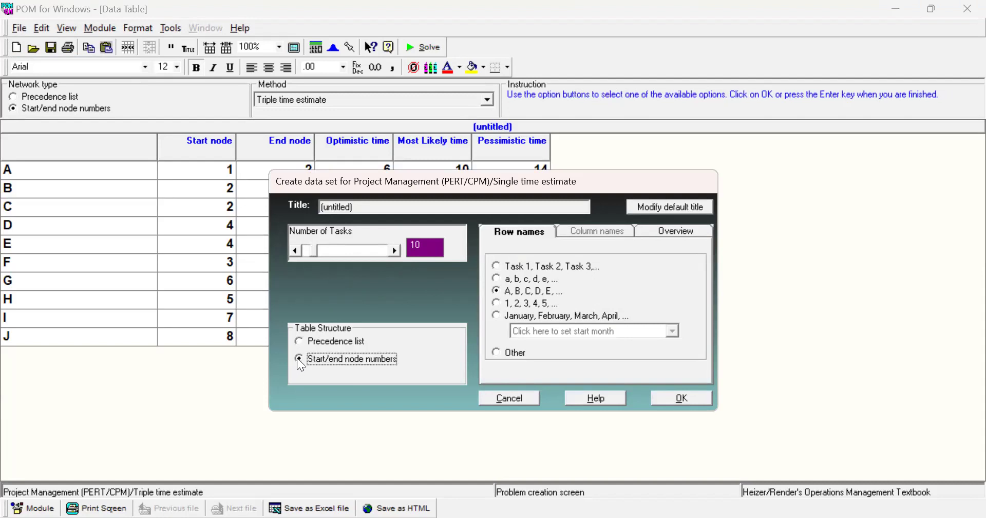
click(666, 397)
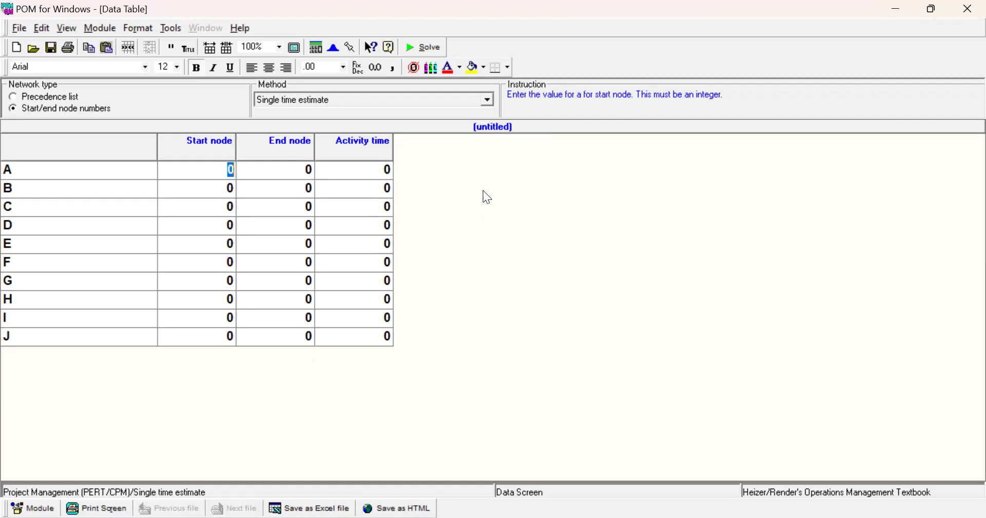
click(487, 101)
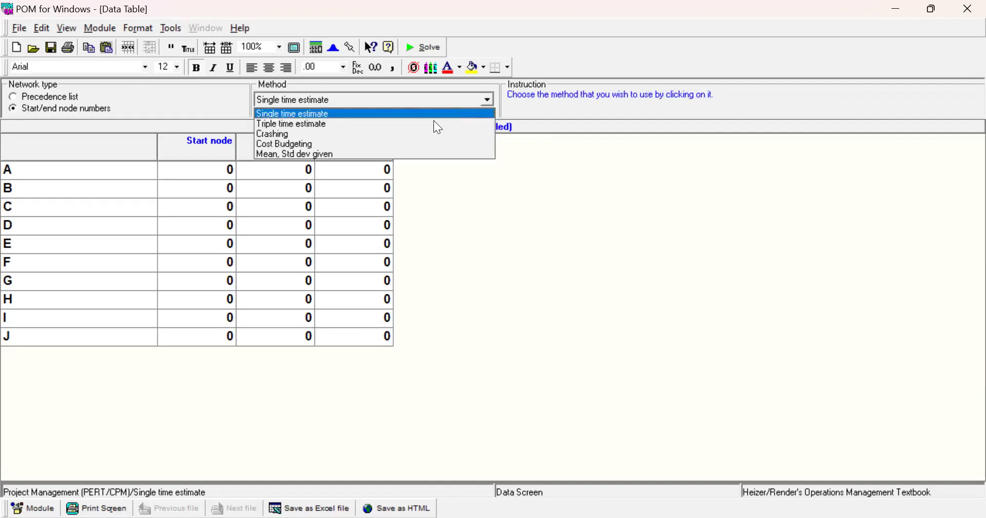
click(502, 230)
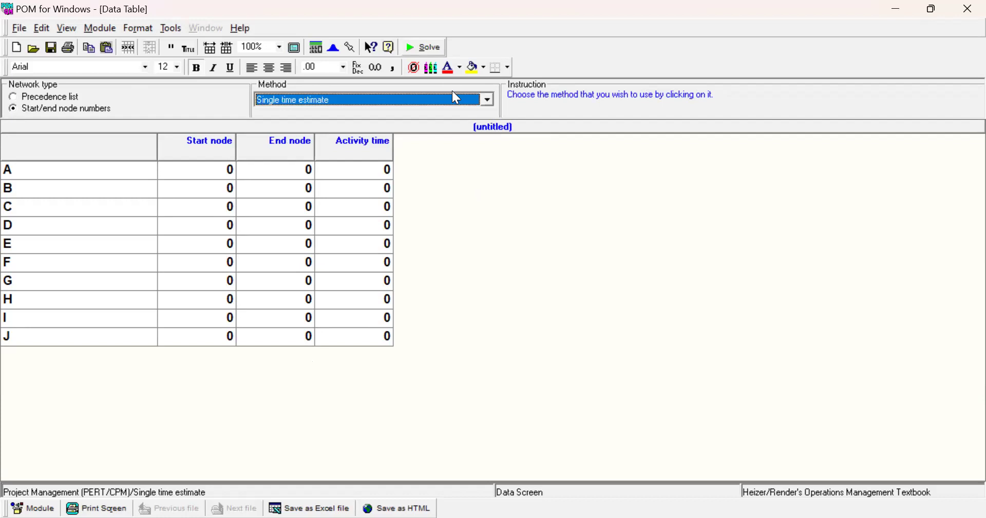
- Create a new triple time estimate data set with 6 tasks structured as a precedence list
click(18, 48)
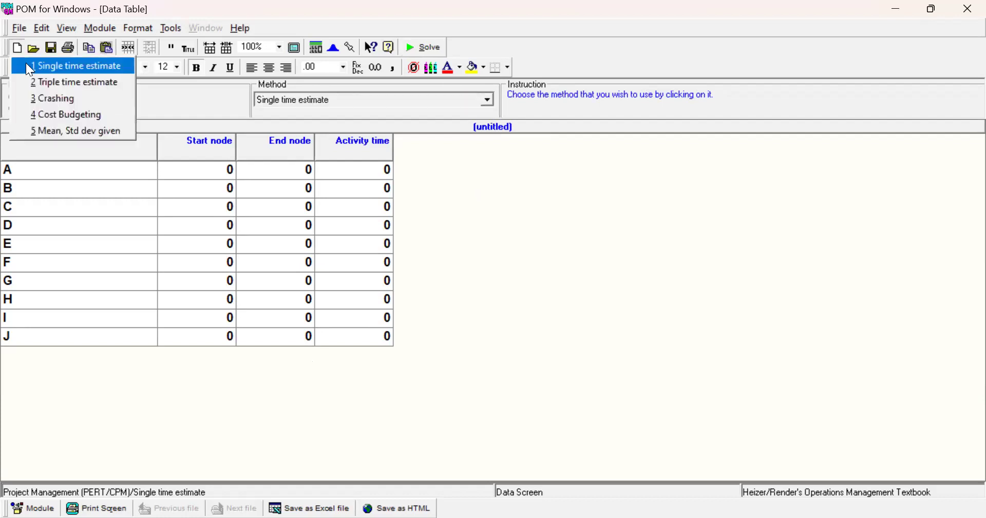
click(33, 80)
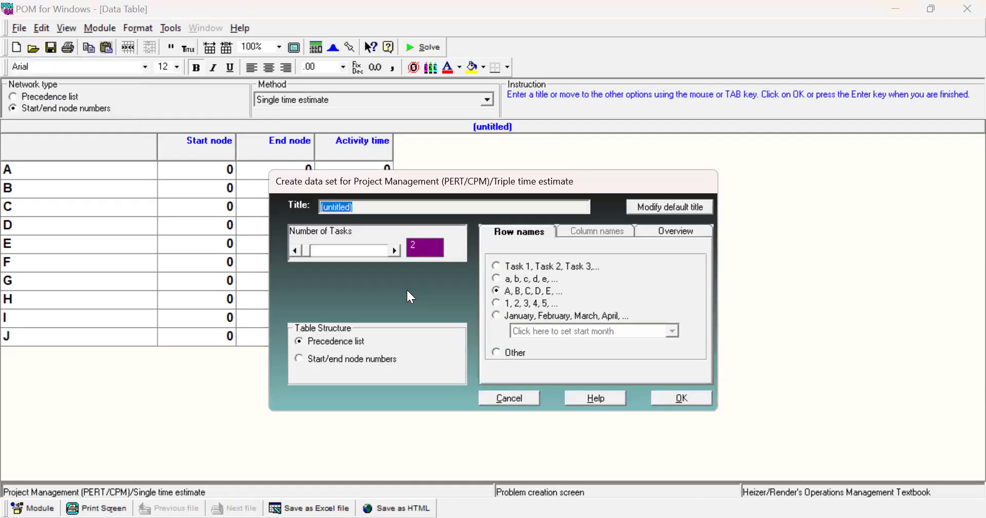
click(392, 250)
click(392, 250)
click(392, 250)
click(393, 251)
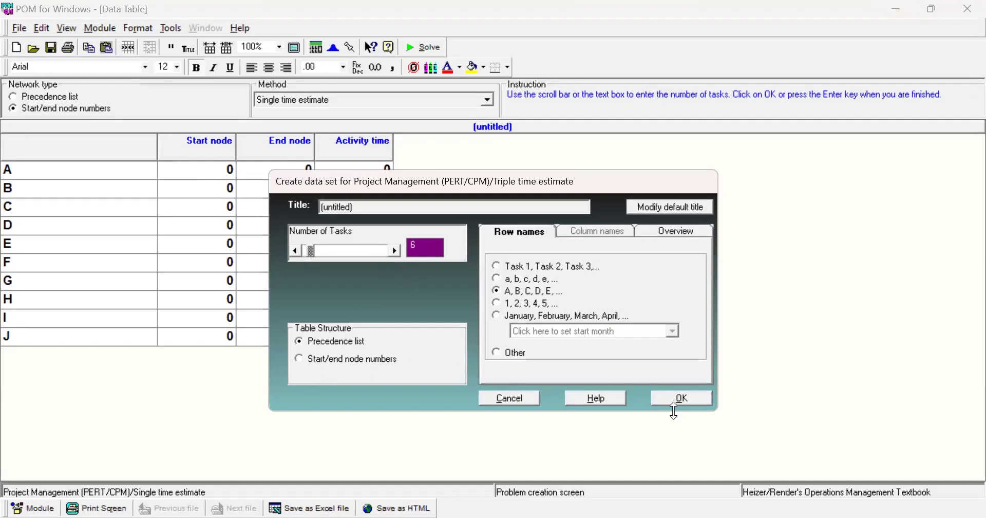
click(690, 401)
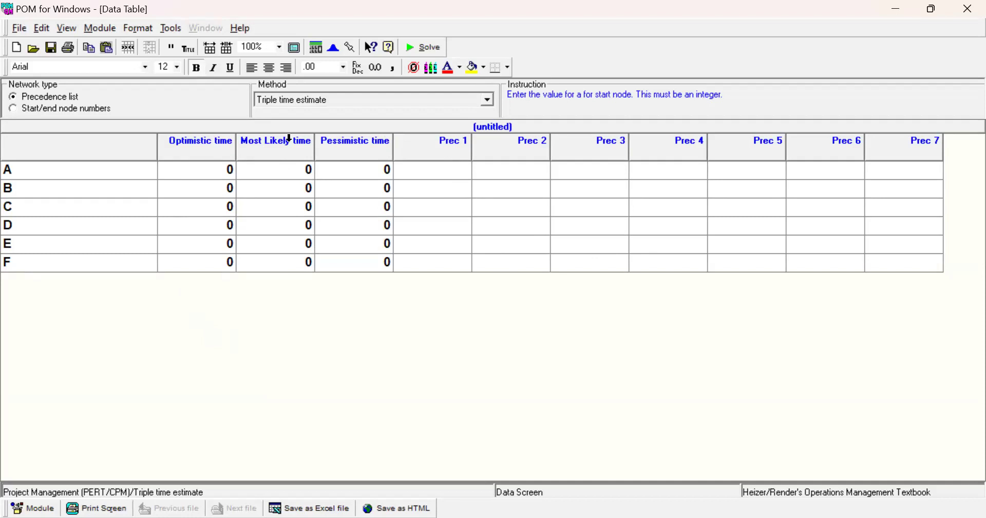
- Compare the start/end node and precedence list layouts, then leave the network type on start/end node numbers
click(13, 109)
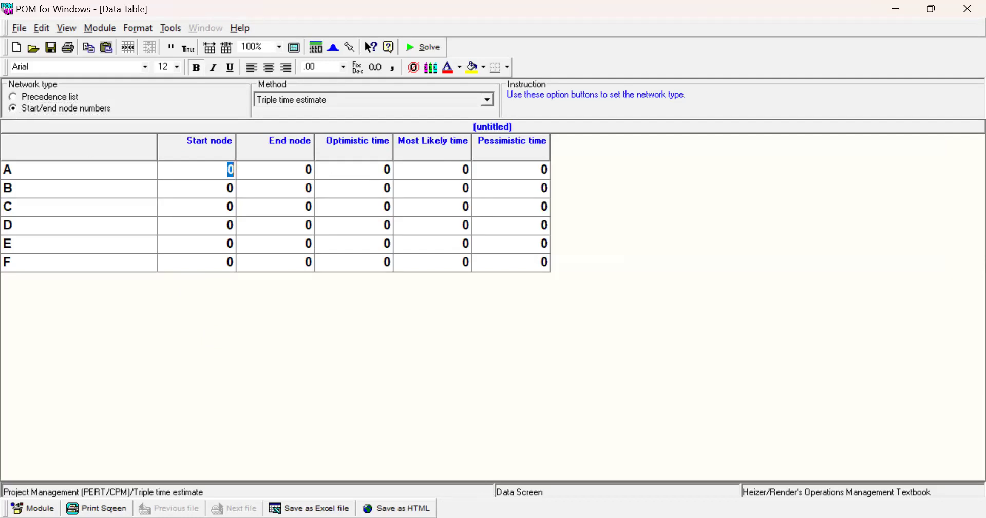
click(14, 96)
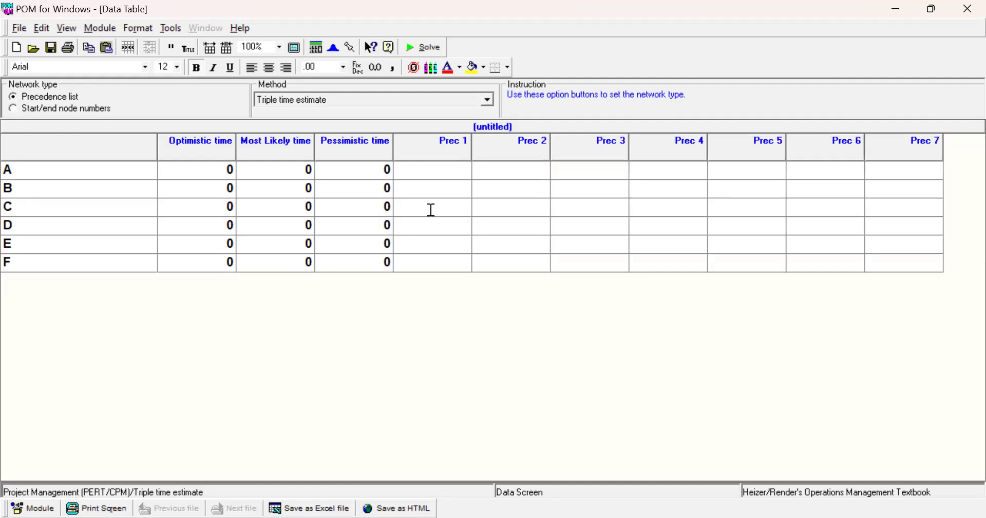
click(12, 108)
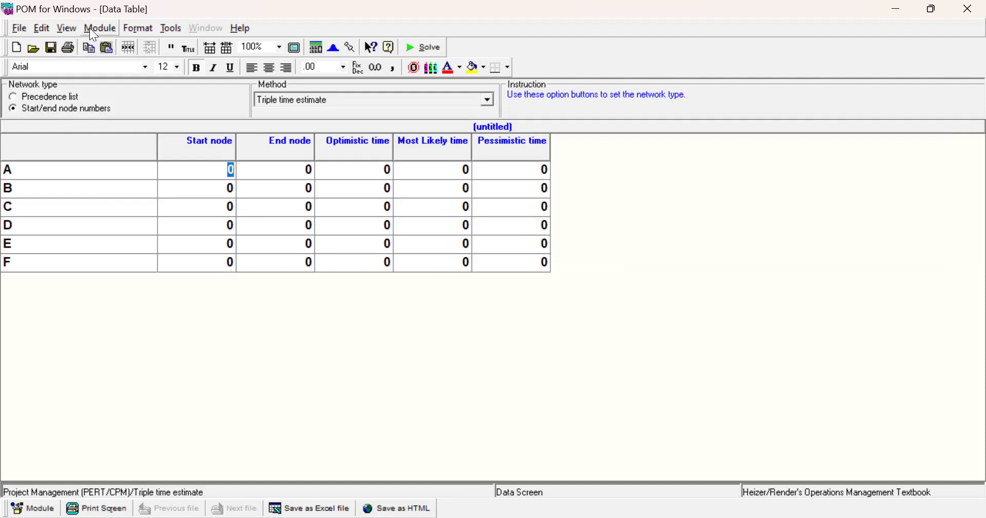
click(201, 336)
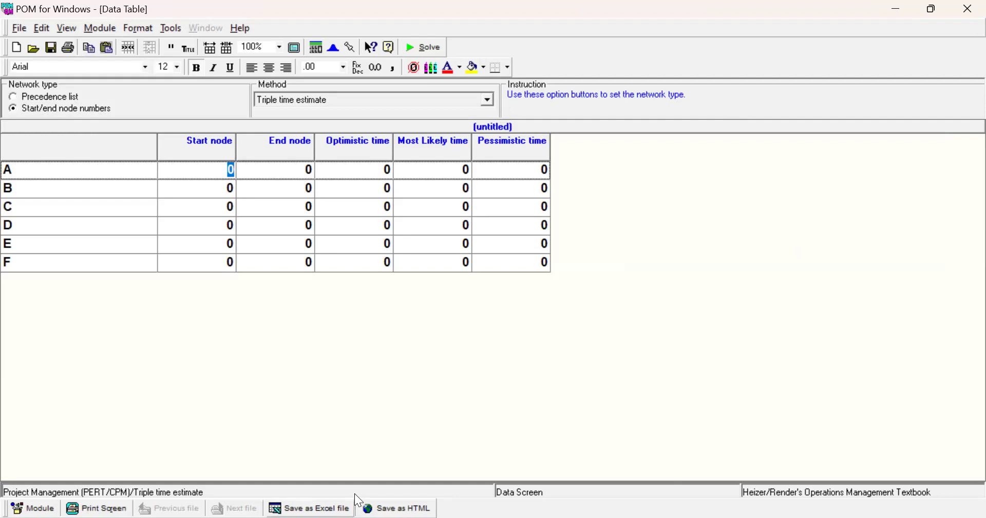
- Switch to Adobe Acrobat Reader and maximize the window showing the Network Model slides
key(alt+Tab)
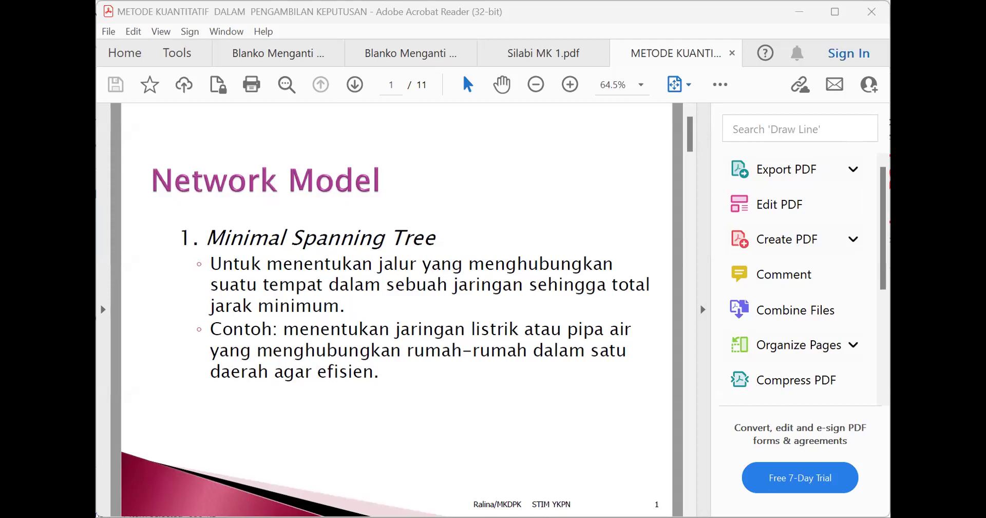
click(837, 12)
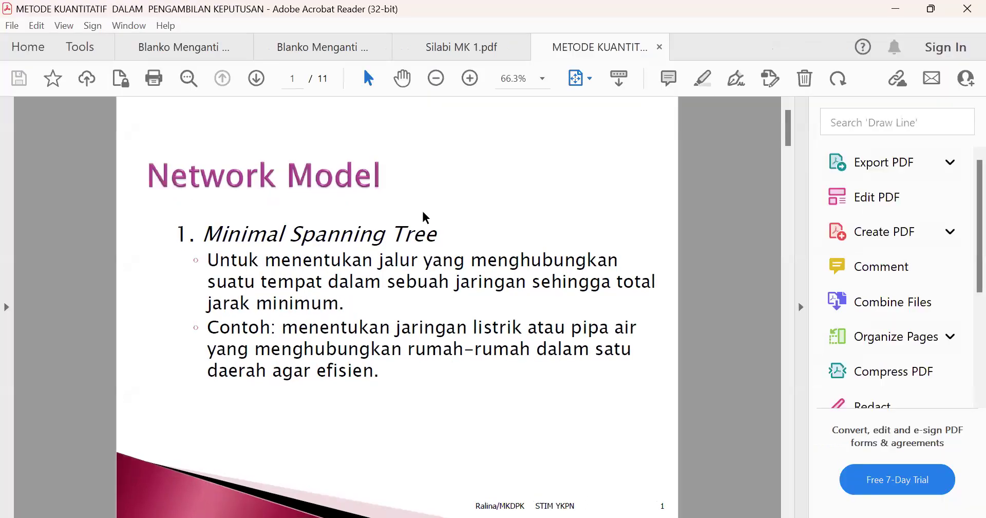
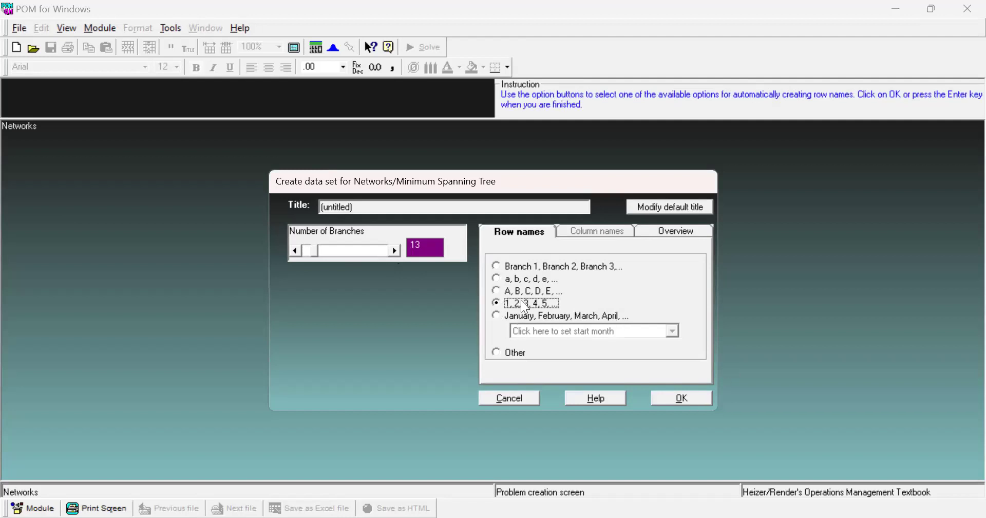
- Create the 13-branch Minimum Spanning Tree table and enter its first two branches: nodes 1 to 2 at cost 3, nodes 1 to 3 at cost 2
click(695, 400)
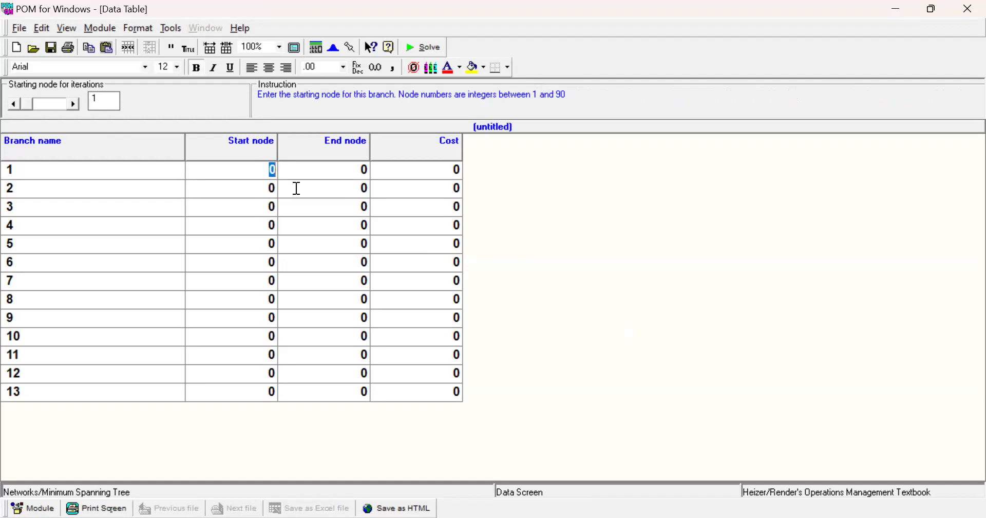
text(1)
key(Tab)
text(2)
key(Tab)
text(3)
key(Tab)
text(1)
key(Tab)
text(3)
key(Tab)
text(2)
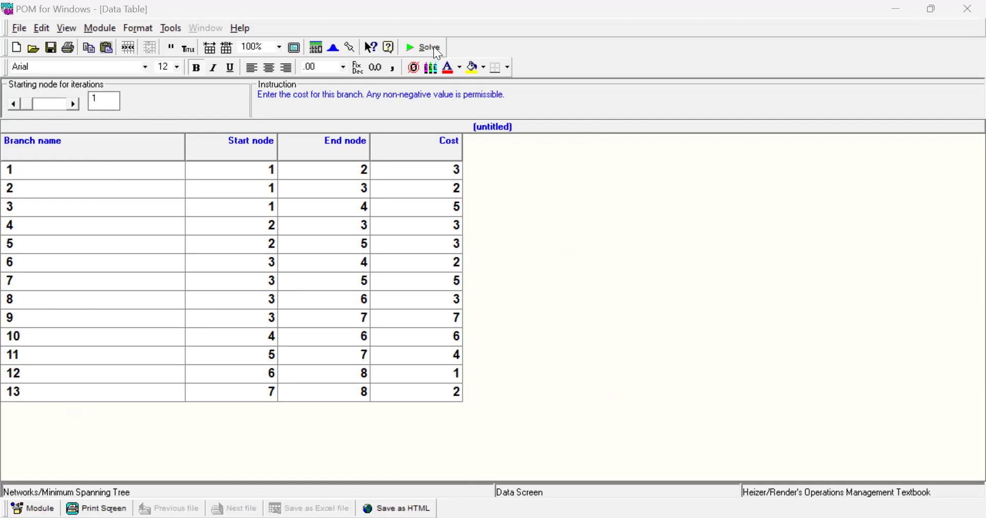
- Solve the 13-branch minimum spanning tree problem and review the included branches and costs through the total row
click(885, 345)
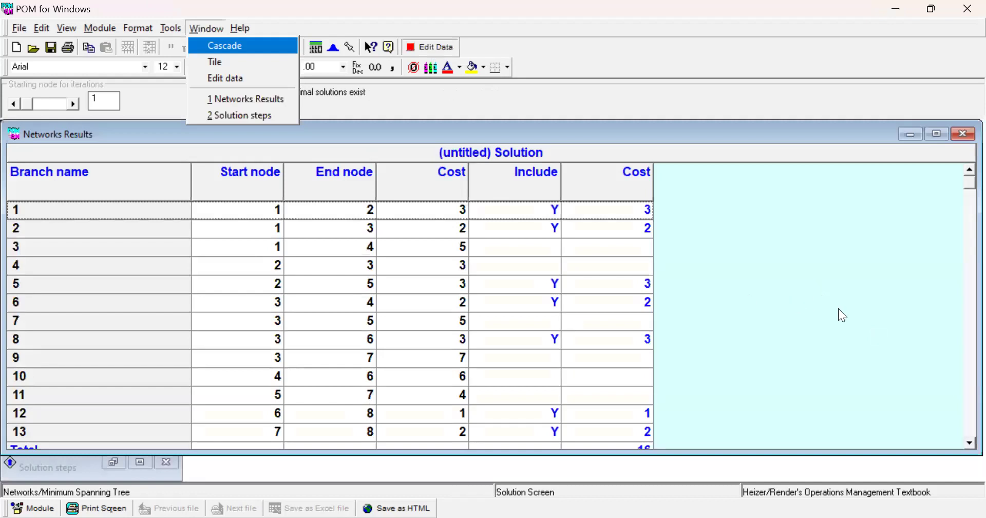
scroll(839, 310, down, 1)
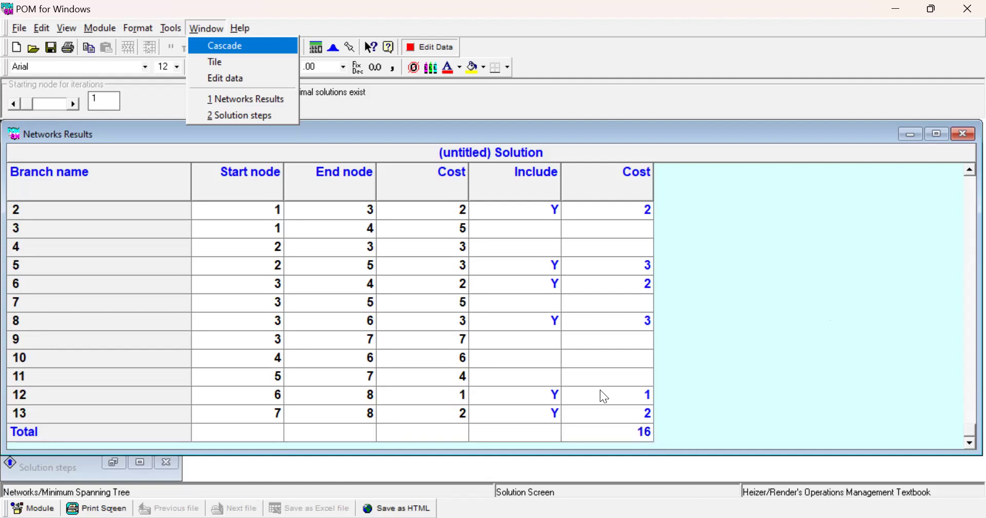
scroll(600, 390, up, 1)
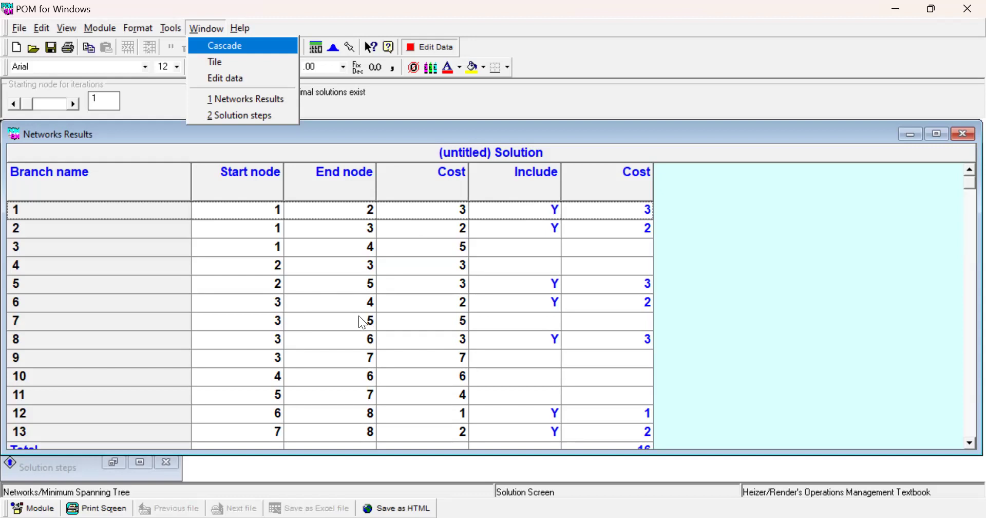
scroll(371, 336, down, 1)
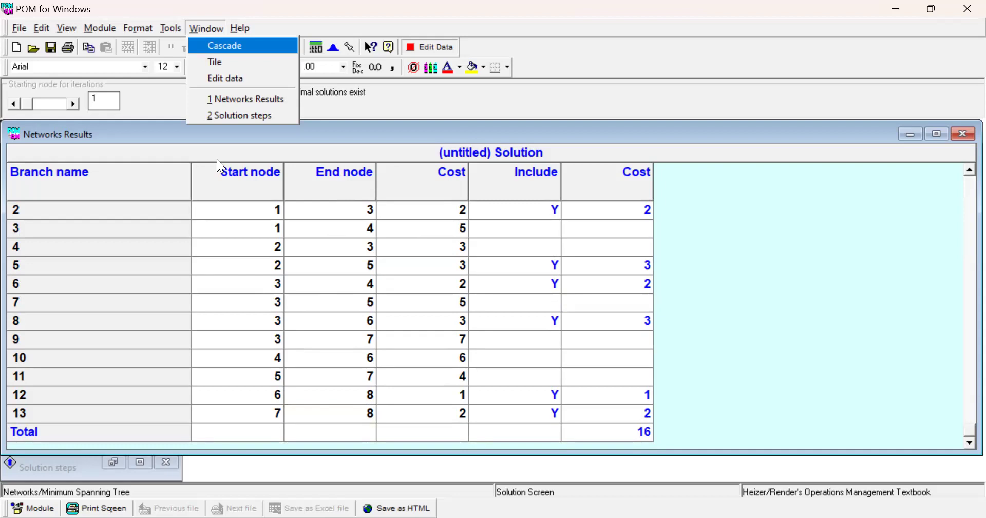
scroll(510, 289, up, 1)
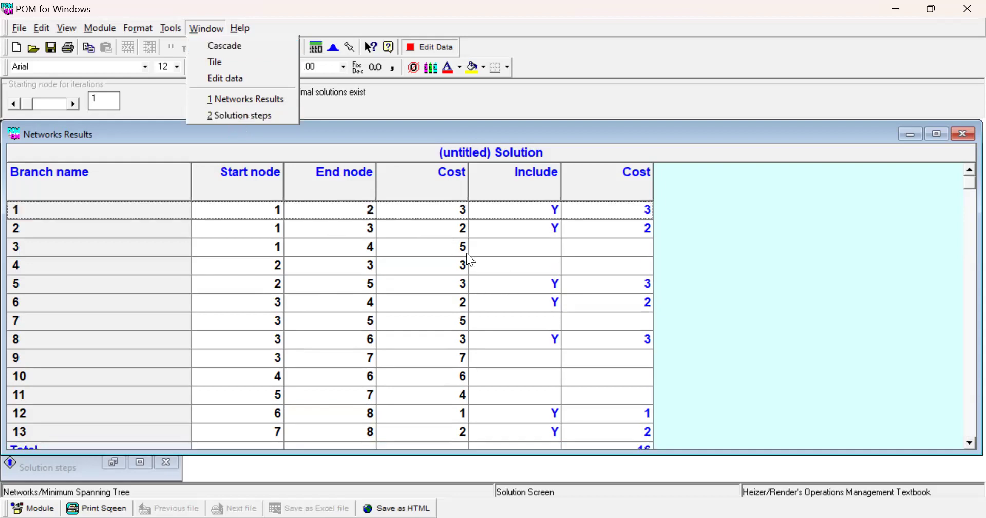
- Compare the solution steps with the network results, minimize the steps window, and read the solution note
click(228, 118)
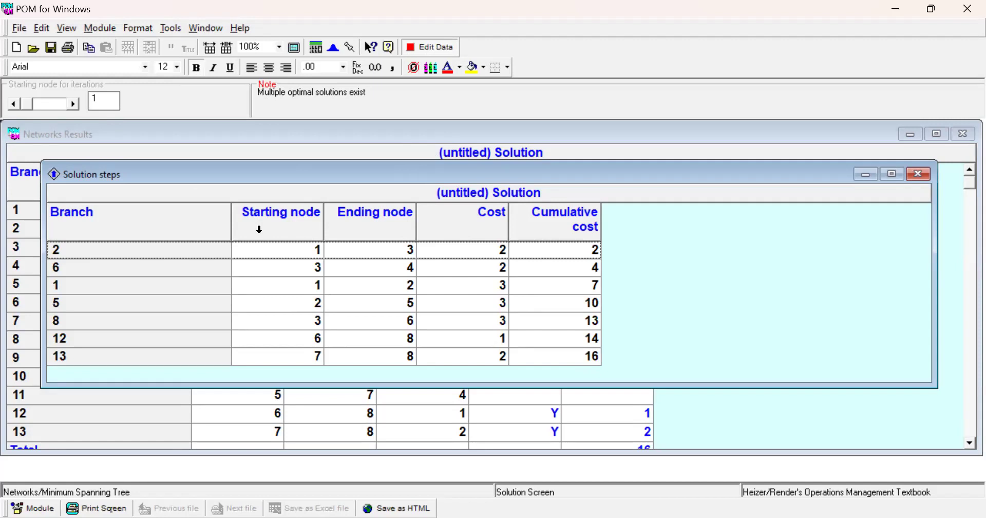
click(795, 416)
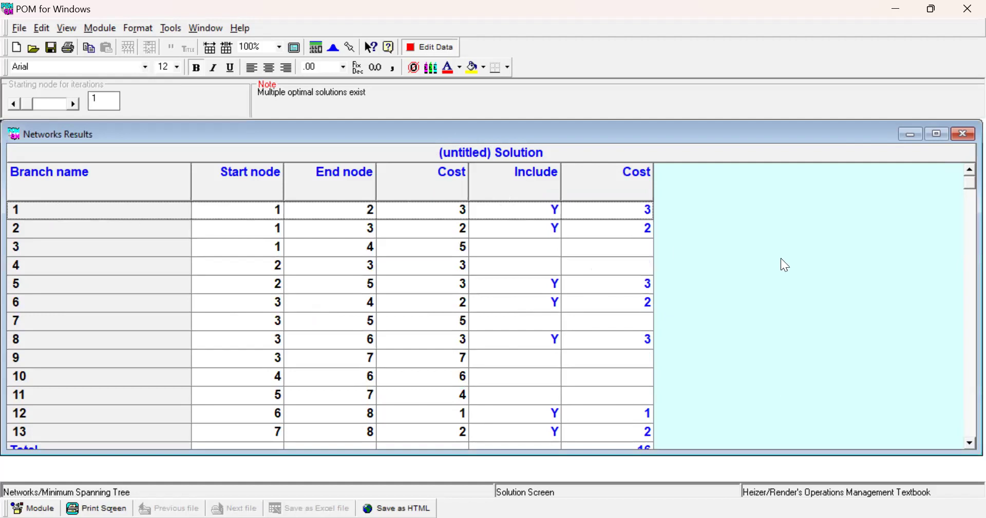
scroll(810, 268, down, 1)
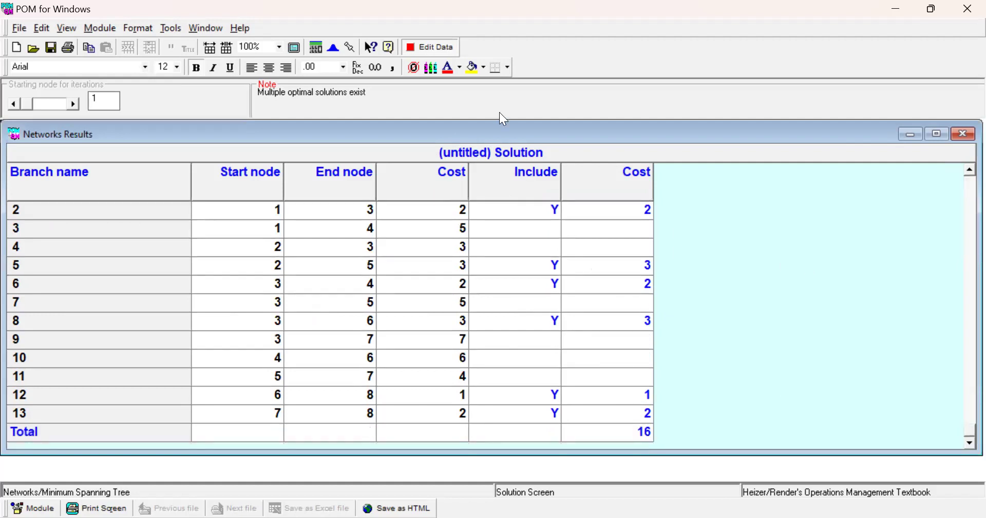
click(204, 29)
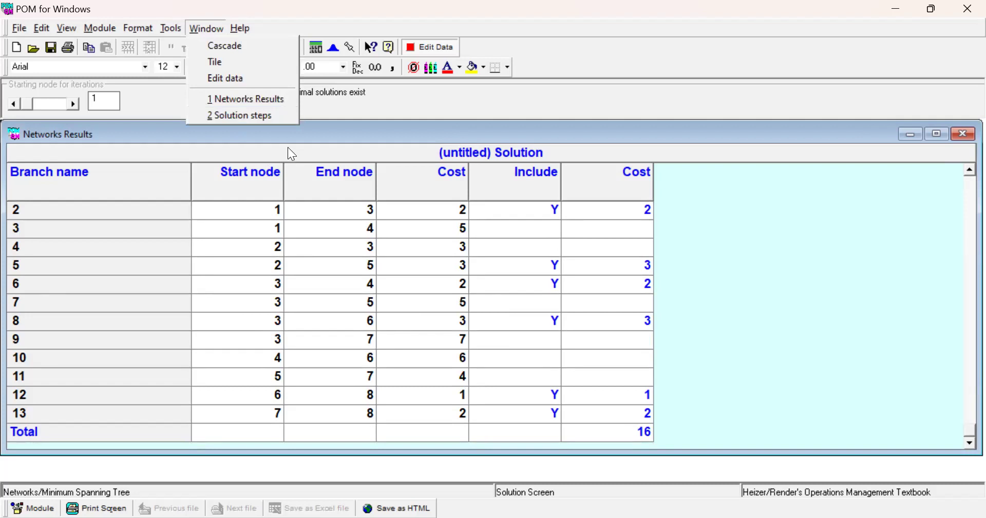
click(255, 116)
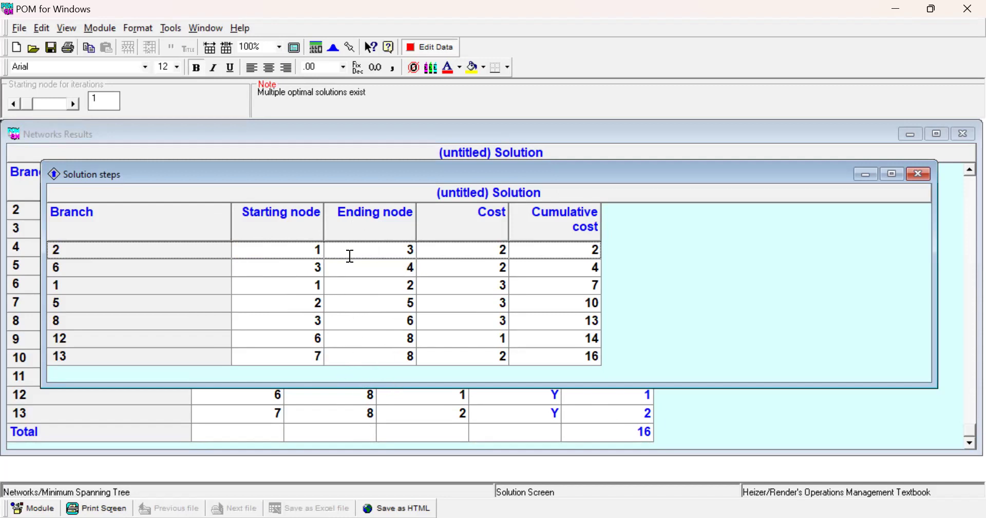
click(865, 175)
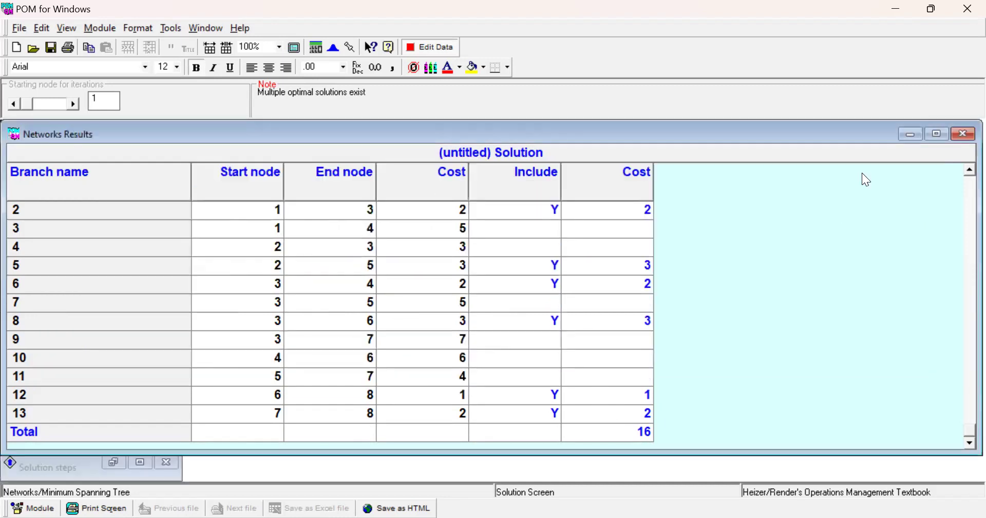
click(556, 101)
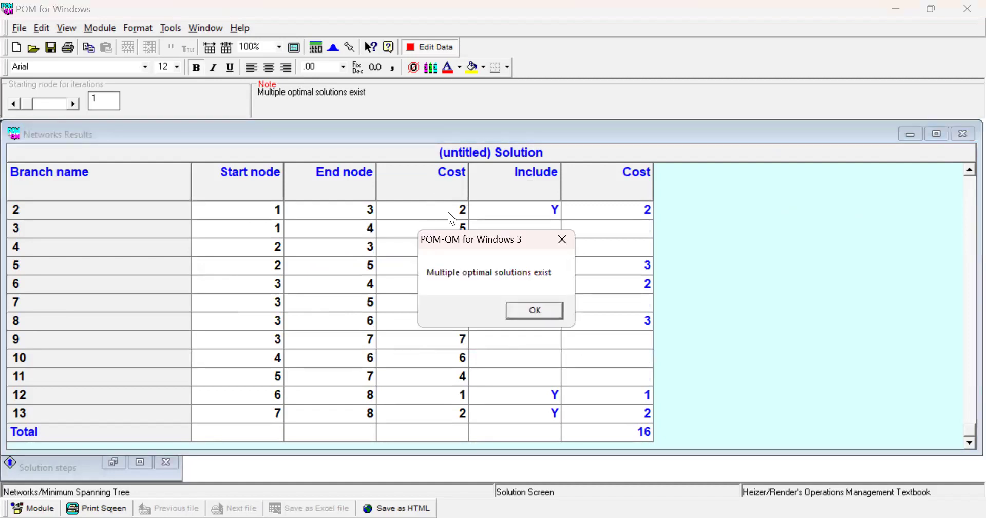
click(542, 309)
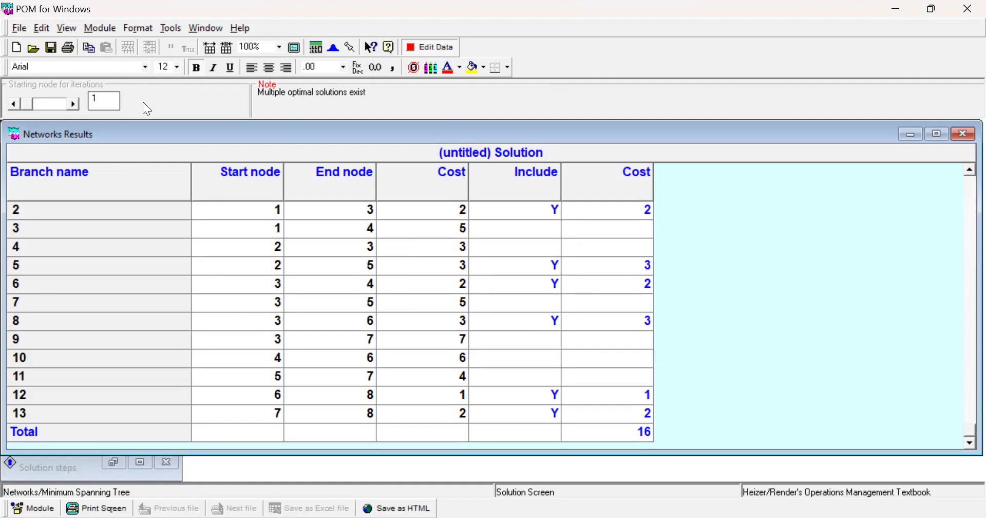
click(16, 49)
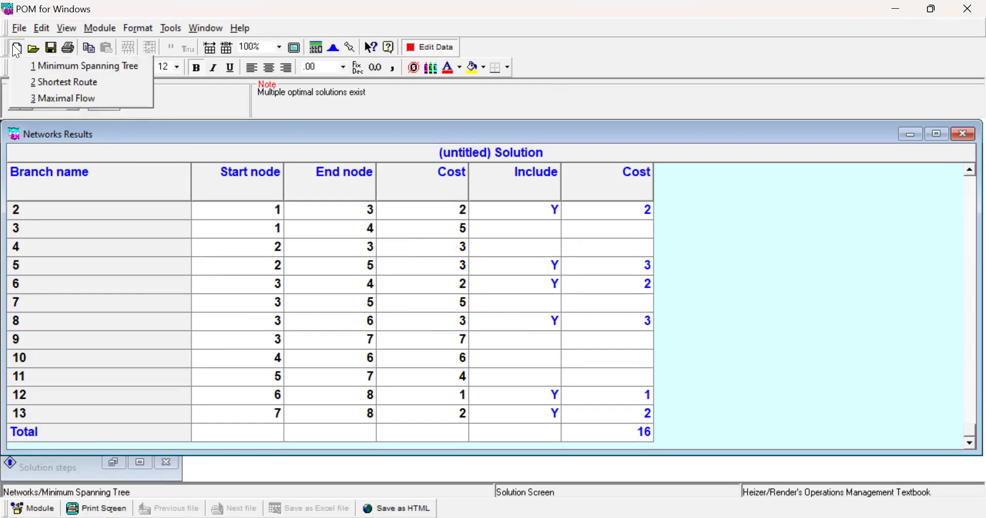
click(33, 85)
click(499, 319)
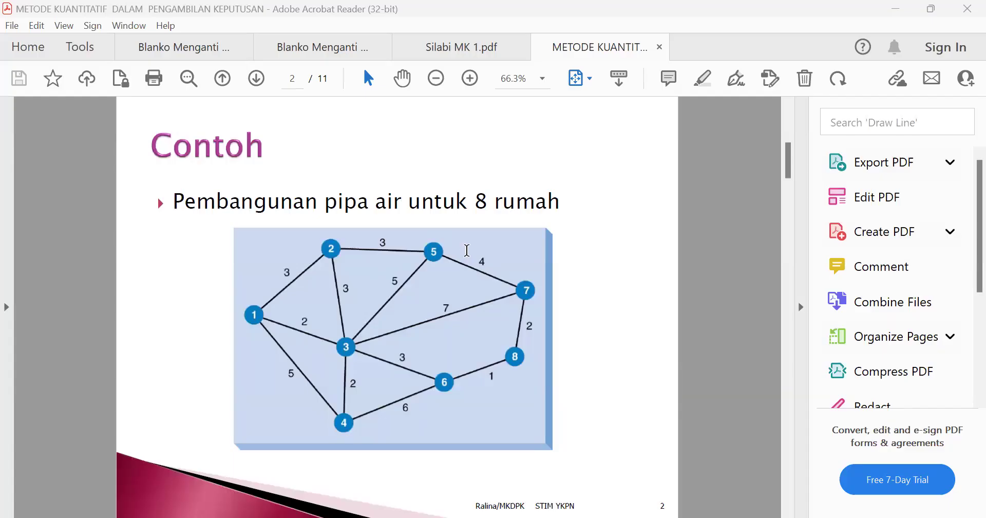
- Switch to Adobe Acrobat Reader and page through the network slides from the water pipe example past its solution iterations
key(Right)
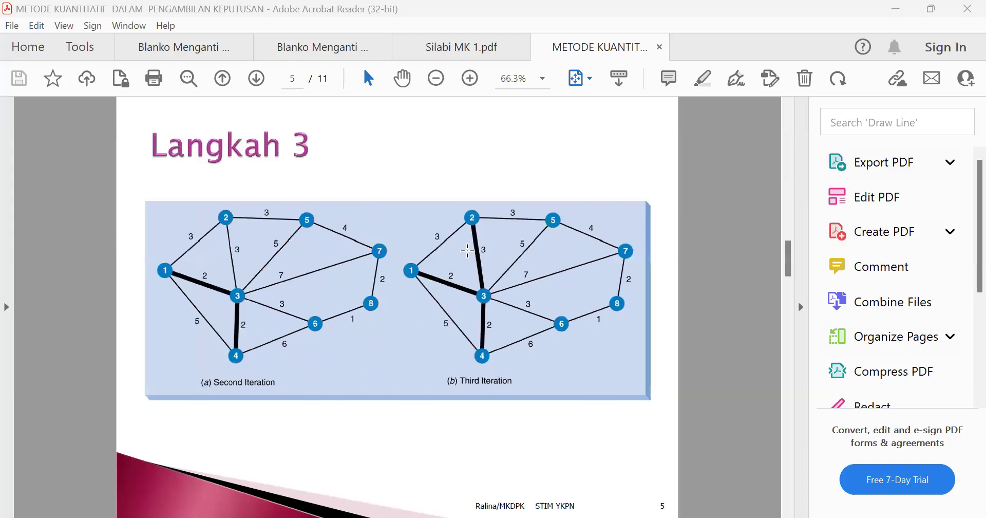
key(Right)
key(Right)
key(Right)
key(Left)
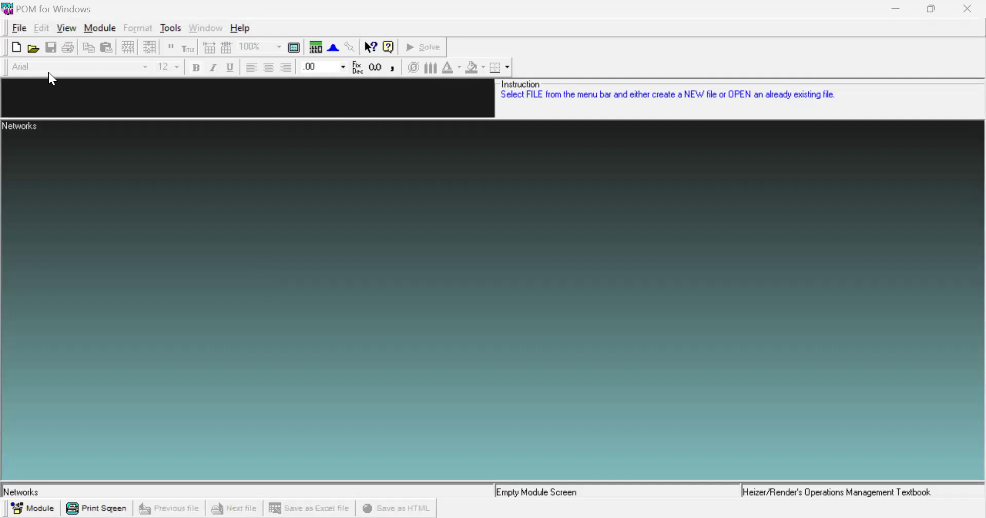
- Create a directed Shortest Route data set in POM for Windows with 9 branches and row names 1, 2, 3, 4, 5
key(ctrl+n)
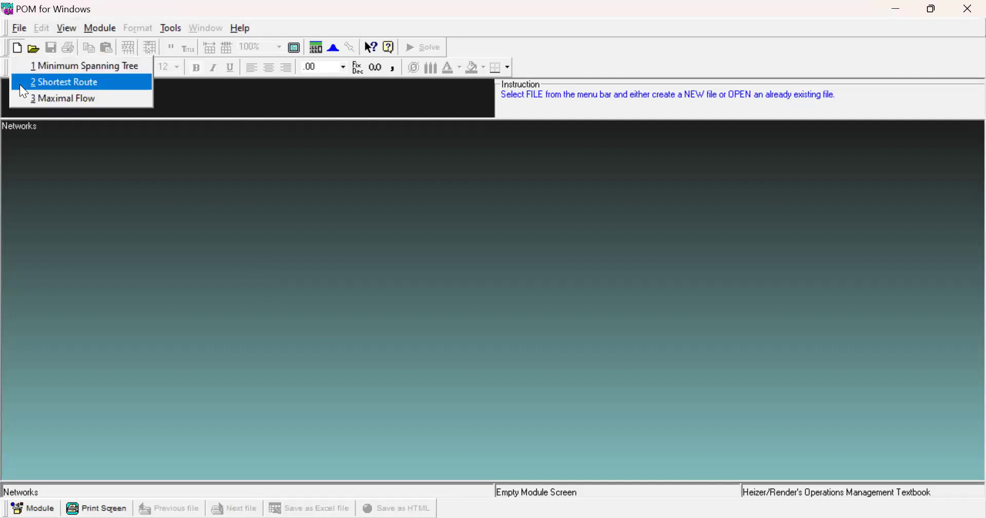
click(21, 85)
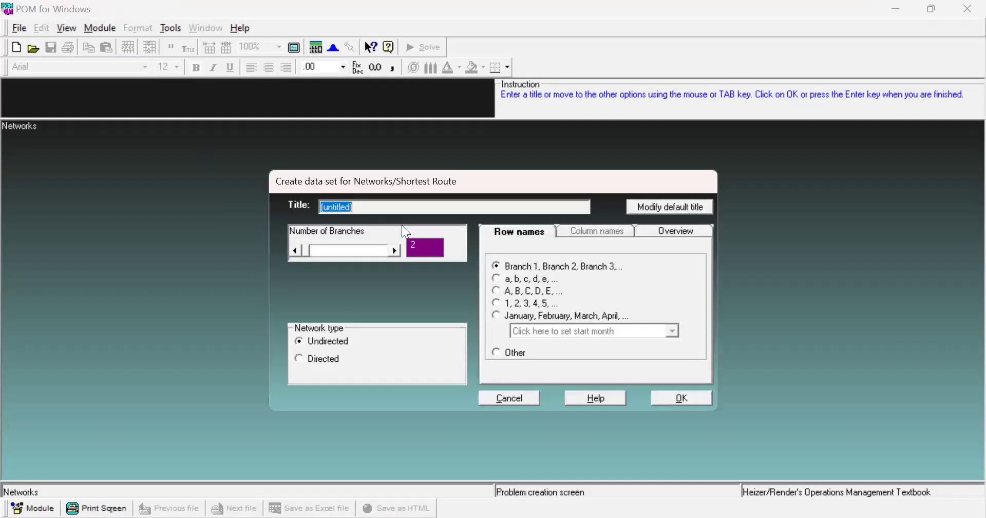
click(394, 246)
click(394, 246)
click(393, 246)
click(393, 246)
click(393, 246)
click(394, 246)
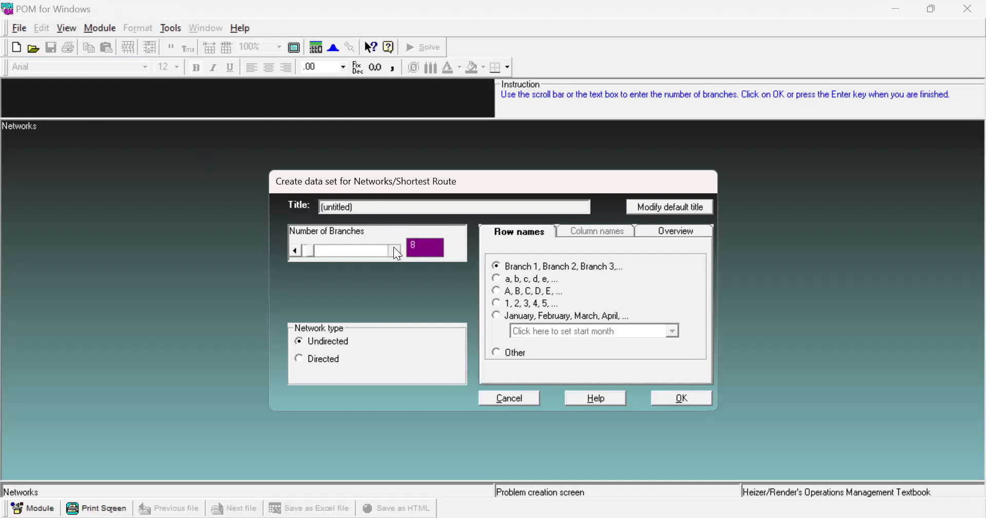
click(393, 246)
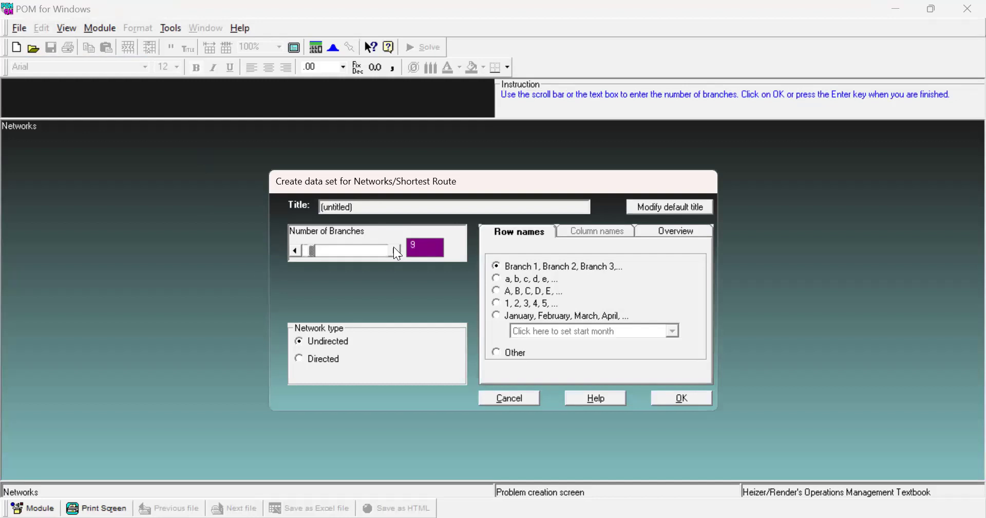
click(300, 358)
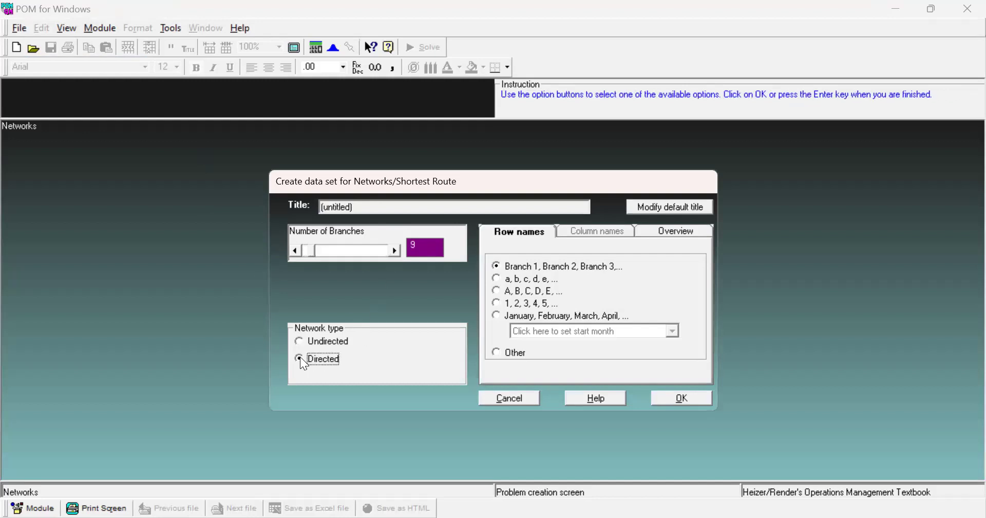
click(496, 303)
click(702, 395)
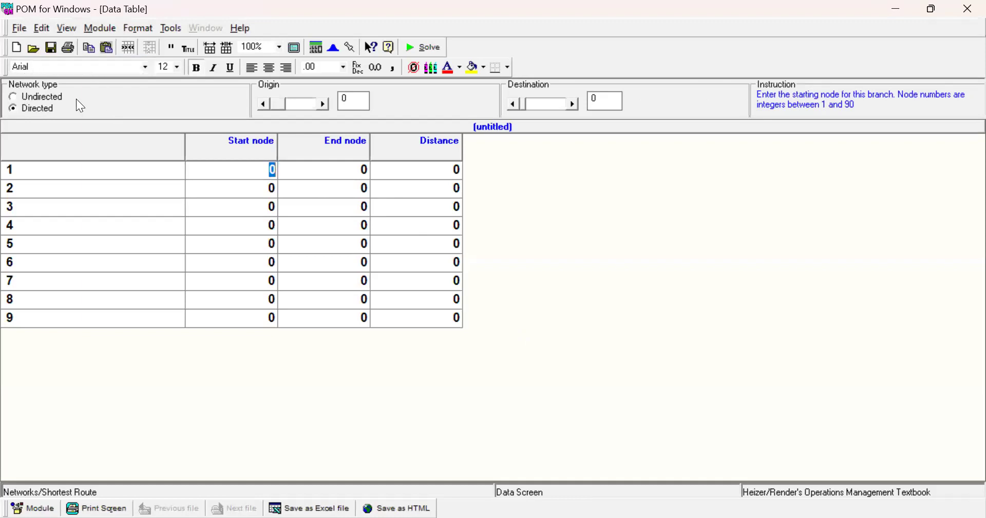
- Set the shortest route's origin to node 1 and its destination to node 6
click(320, 103)
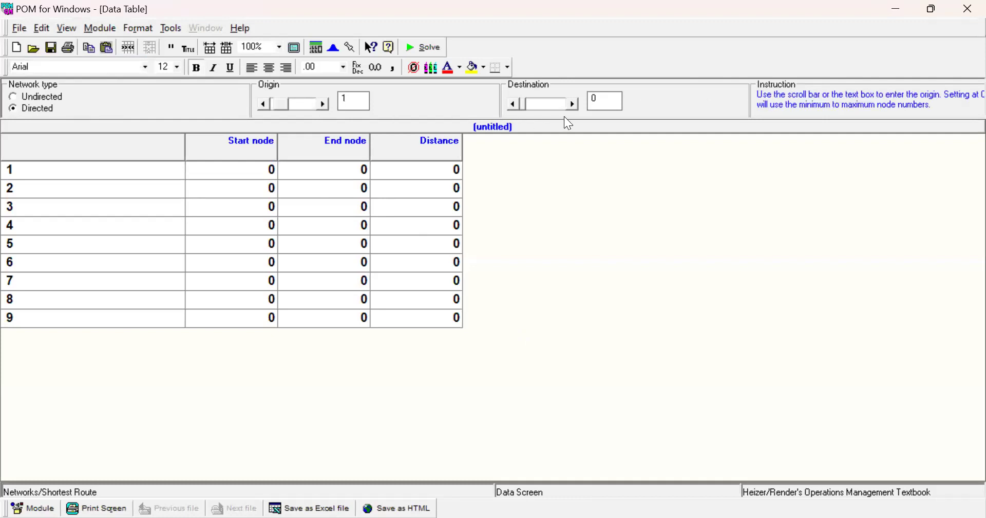
click(574, 105)
click(574, 105)
click(575, 105)
double_click(575, 105)
click(575, 105)
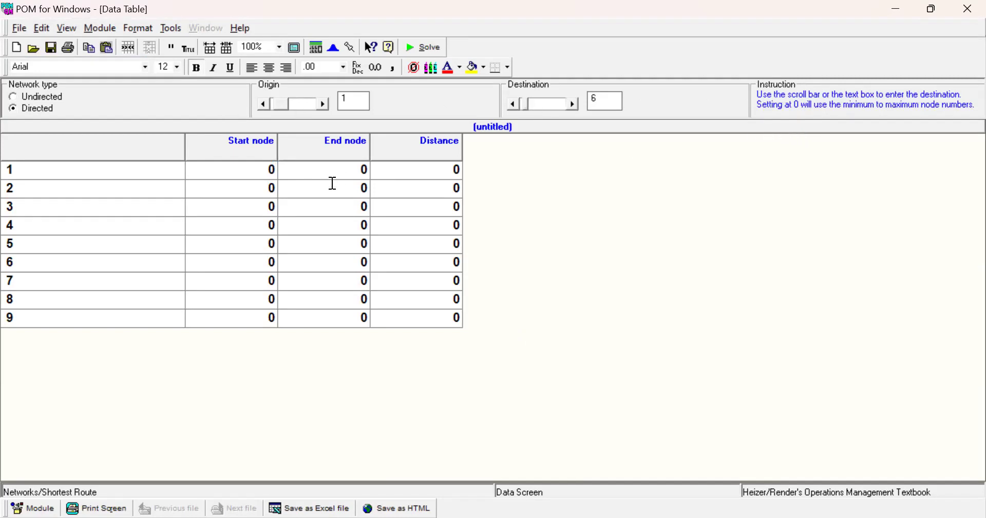
- Enter branch 1 from start node 1 to end node 2 with a distance of 100
click(262, 170)
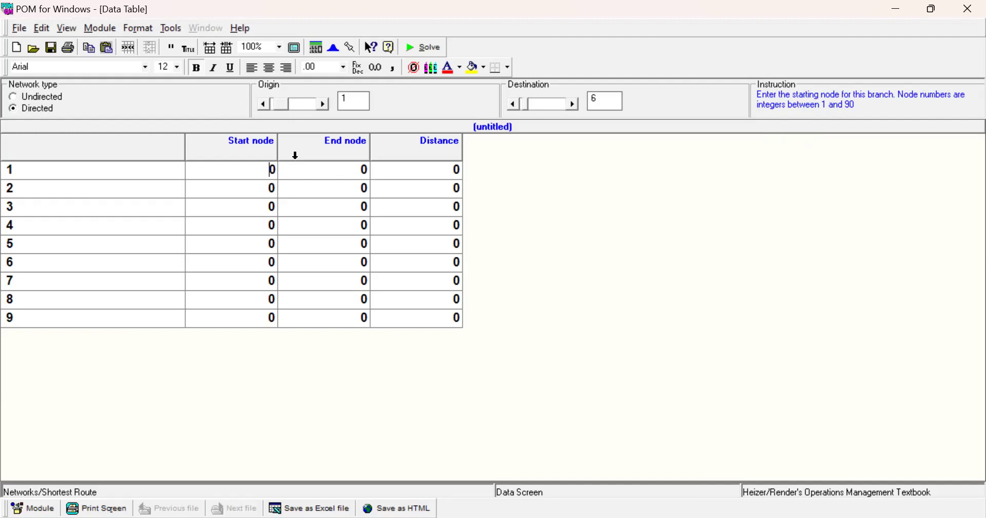
key(shift+End)
text(1)
click(345, 167)
text(2)
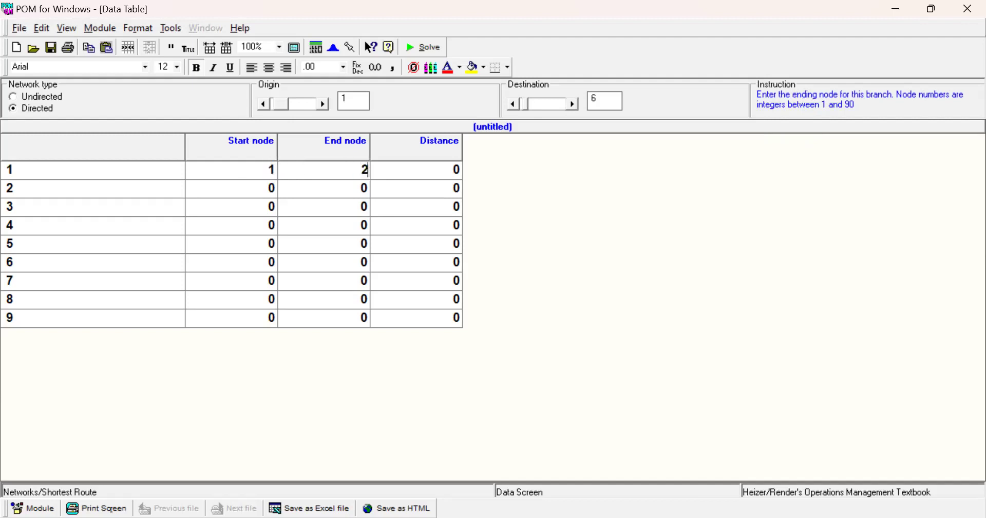
key(Tab)
text(100)
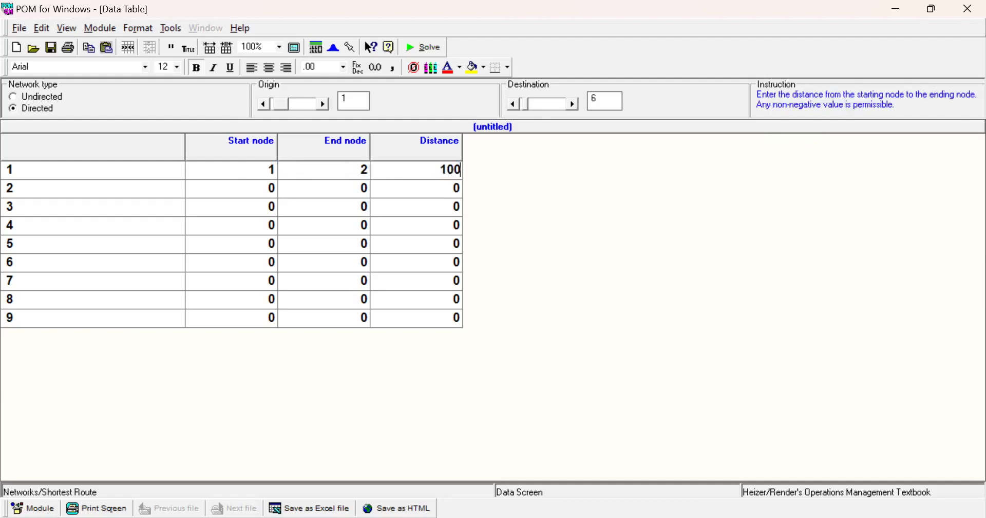
- Enter branch 2 from start node 1 to end node 3 with a distance of 200
key(Tab)
text(1)
key(Tab)
text(3)
key(Tab)
text(3)
key(BackSpace)
text(200)
key(Tab)
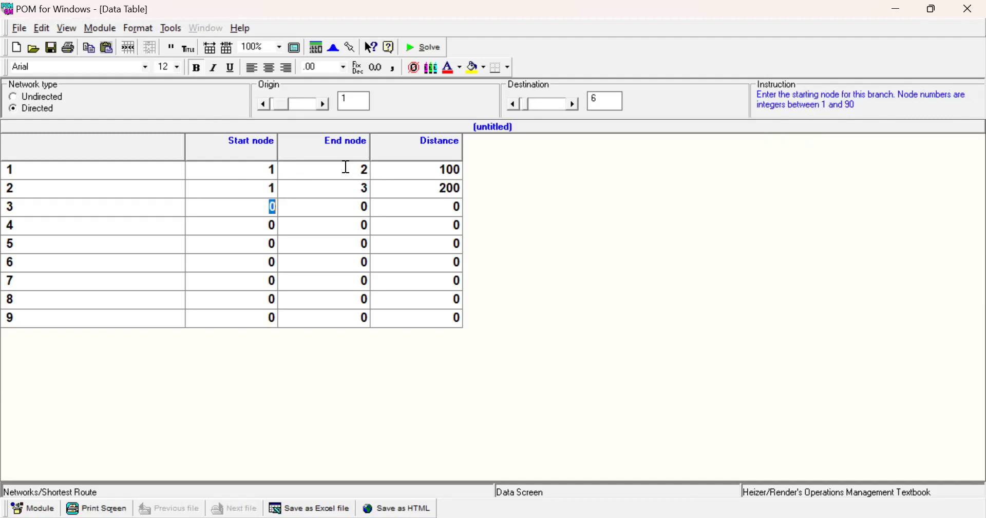
- Enter branch 3 from start node 2 to end node 3 with a distance of 50
text(2)
key(Tab)
text(3)
key(Tab)
text(50)
key(Tab)
- Enter branch 4 from start node 2 to end node 4 with a distance of 200
text(2)
key(Tab)
text(4)
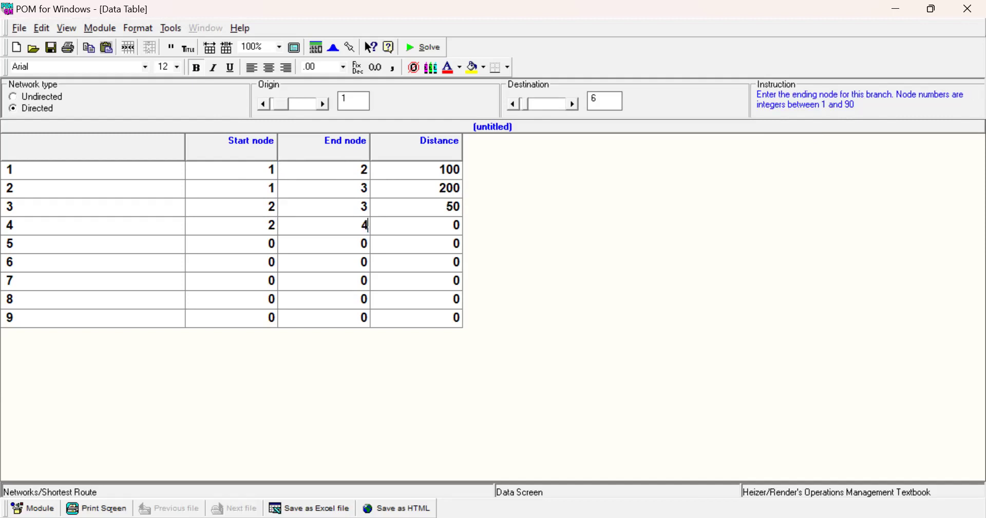
key(Tab)
text(200)
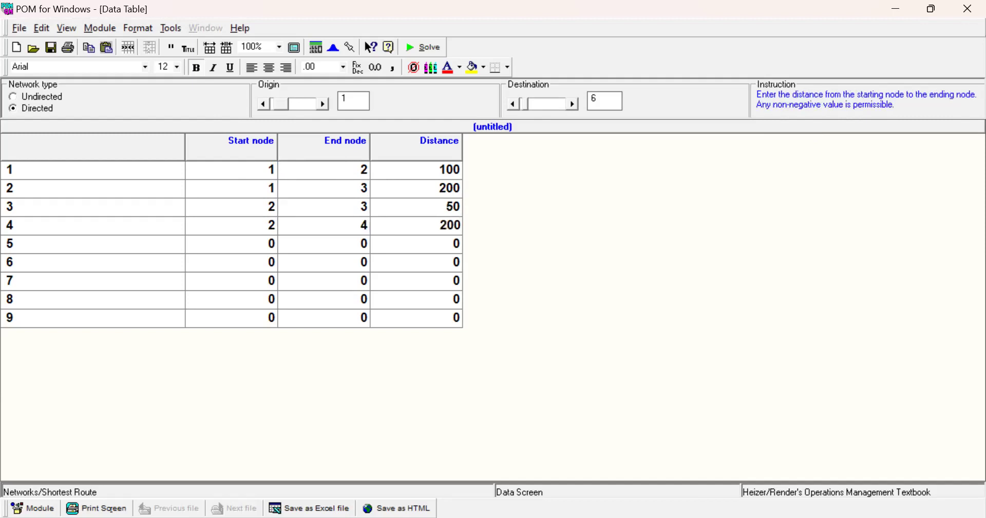
key(Tab)
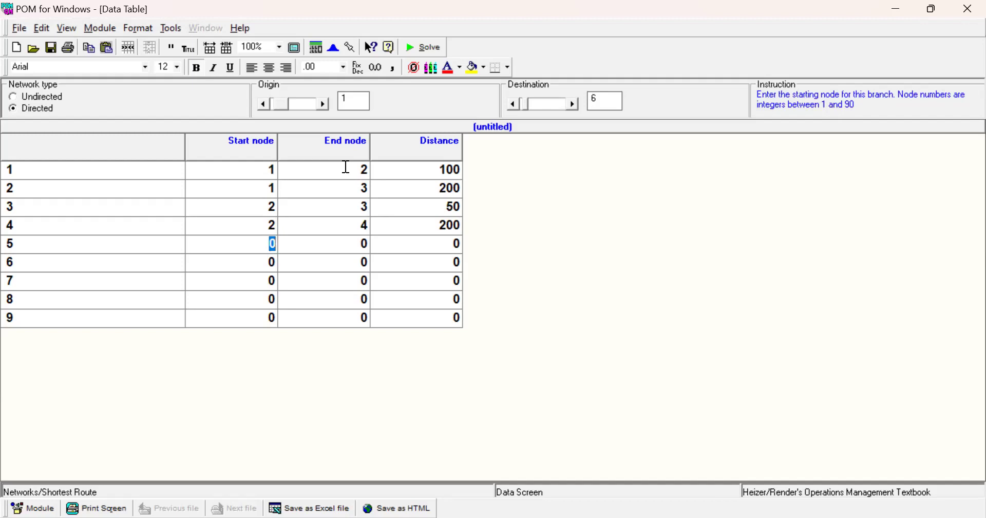
- Enter branch 5 from start node 3 to end node 5 with a distance of 40
text(3)
key(Tab)
text(5)
key(Tab)
text(40)
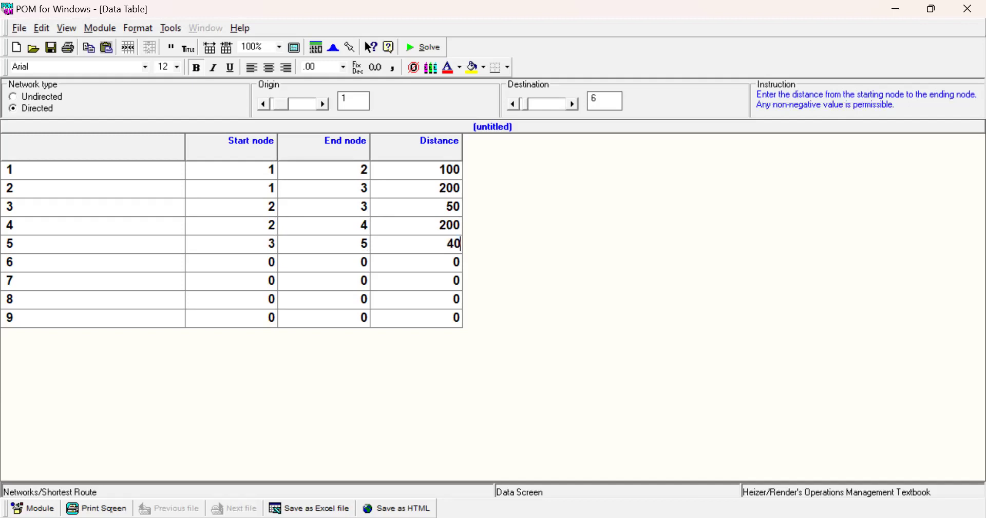
key(Tab)
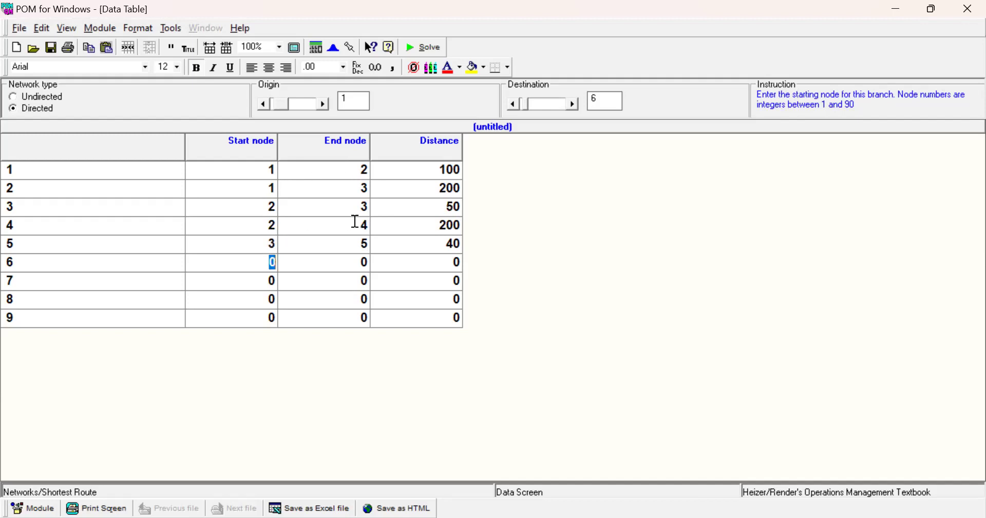
- Correct branch 5 to run from start node 2 to end node 5 with a distance of 100
click(265, 244)
text(2)
key(Tab)
text(5)
key(Tab)
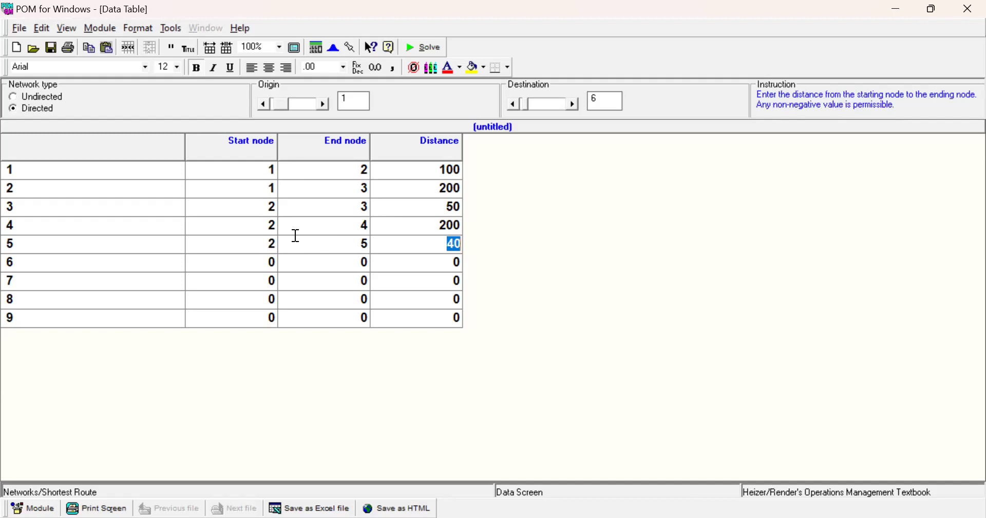
text(100)
key(Tab)
- Enter branch 6 from start node 3 to end node 5 with a distance of 40
text(3)
key(Tab)
text(5)
key(Tab)
text(40)
key(Tab)
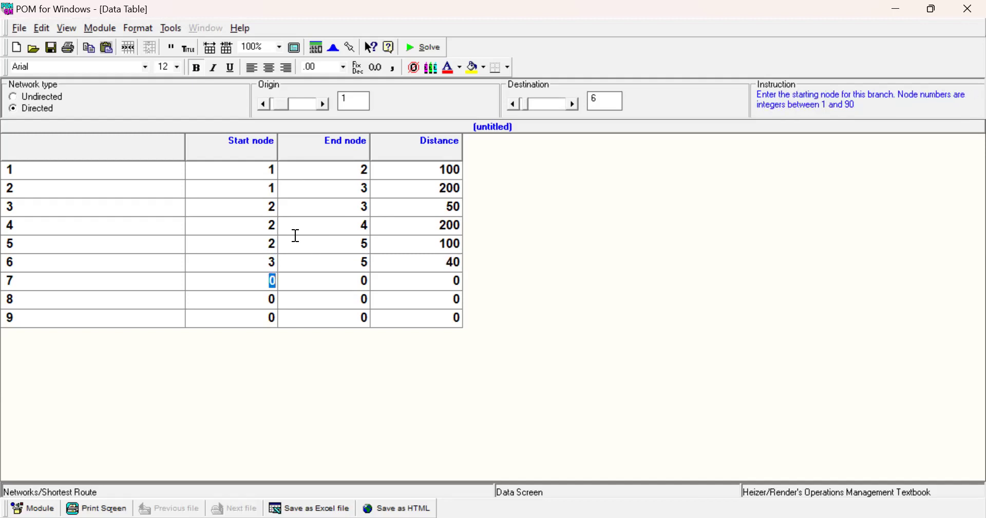
- Enter branch 7 from start node 4 to end node 5 with a distance of 150
text(4)
key(Tab)
text(5)
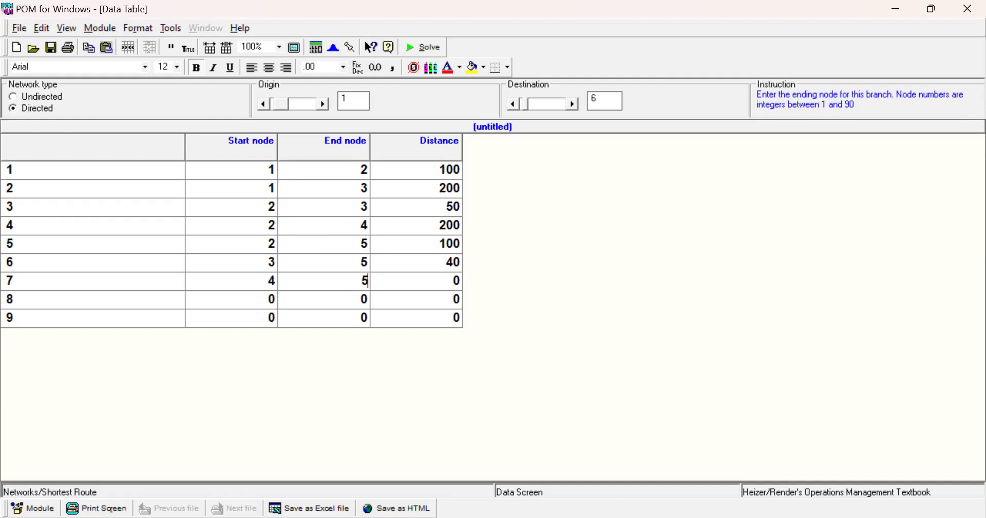
key(Tab)
text(150)
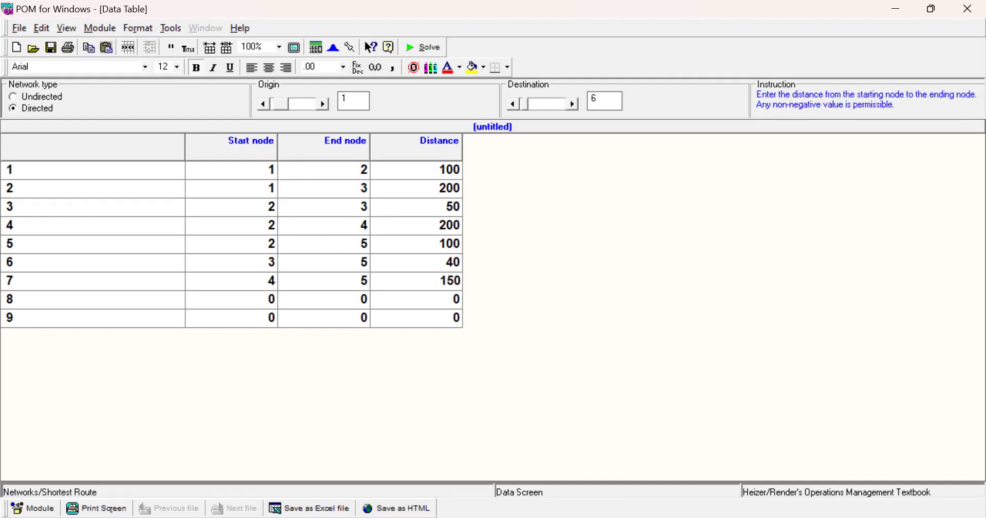
key(Tab)
- Enter branch 8 from start node 4 to end node 6 with a distance of 100
text(4)
key(Tab)
text(6)
key(Tab)
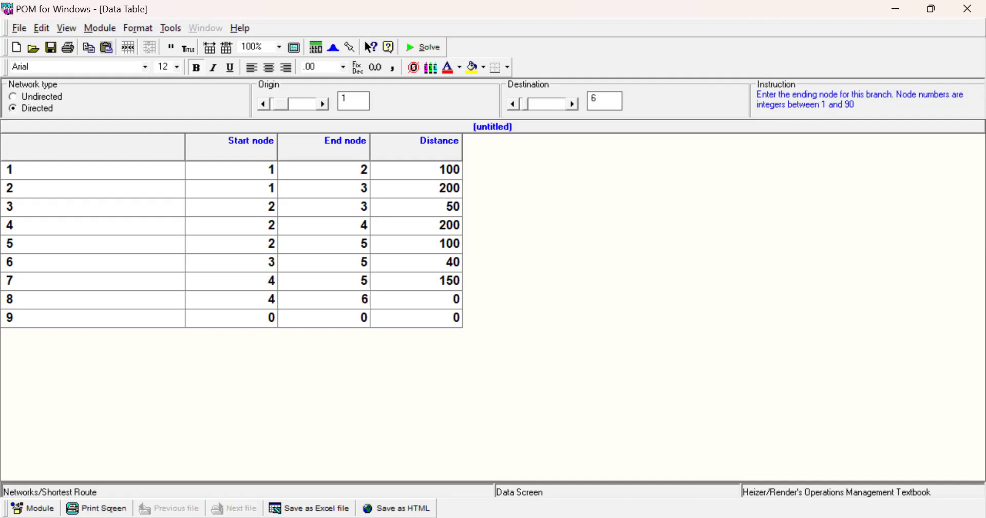
text(100)
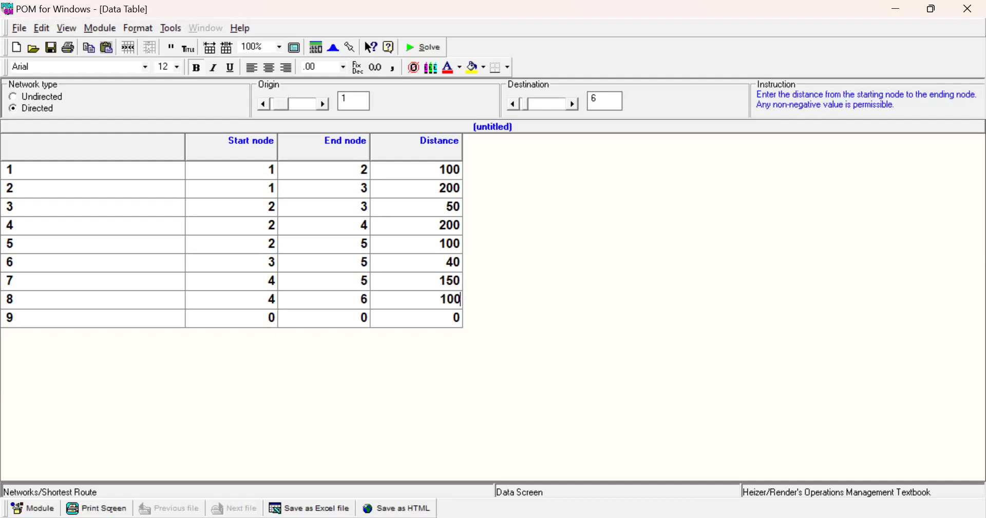
key(Tab)
- Enter branch 9 from start node 5 to end node 6 with a distance of 100, and solve the directed network
text(5)
key(Tab)
text(6)
key(Tab)
text(100)
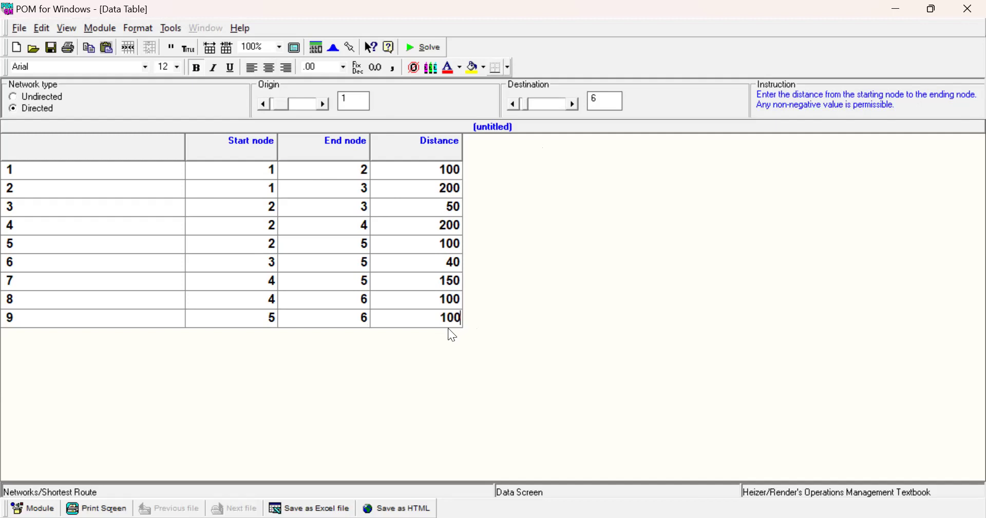
key(F9)
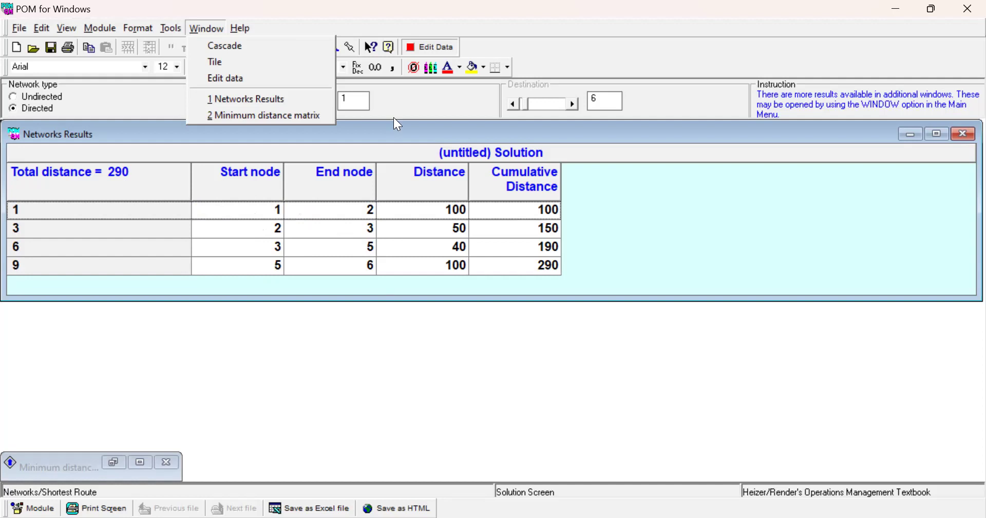
click(402, 106)
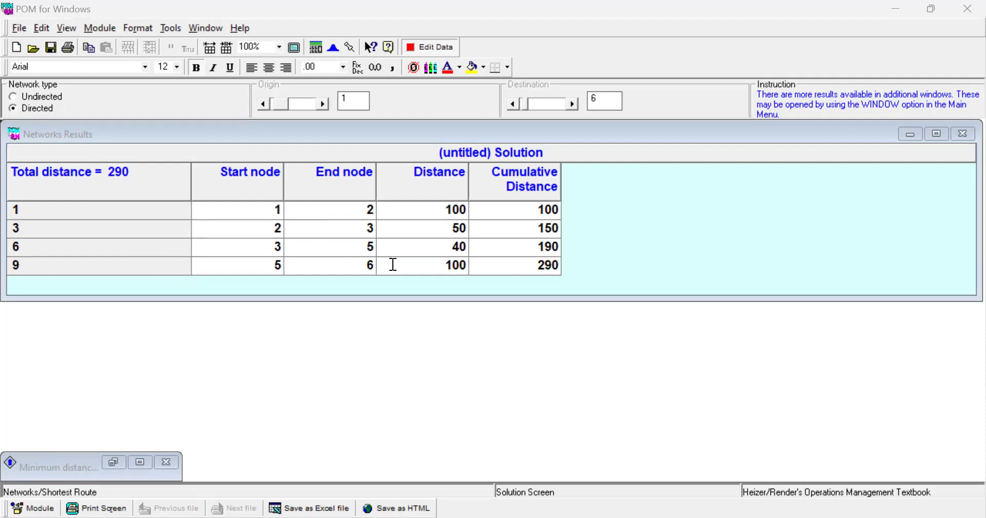
- View the minimum distance matrix on its own, with the Networks Results window minimized
click(208, 23)
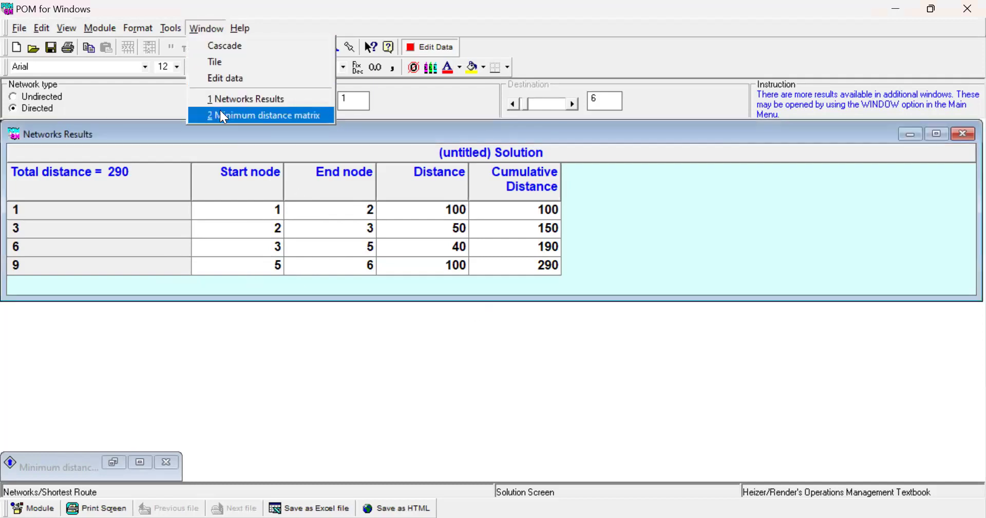
click(221, 114)
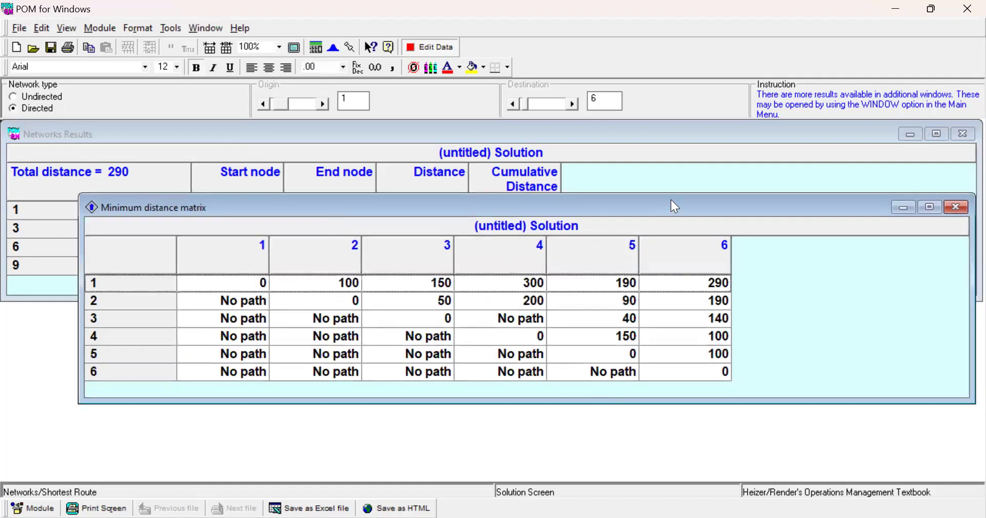
click(691, 173)
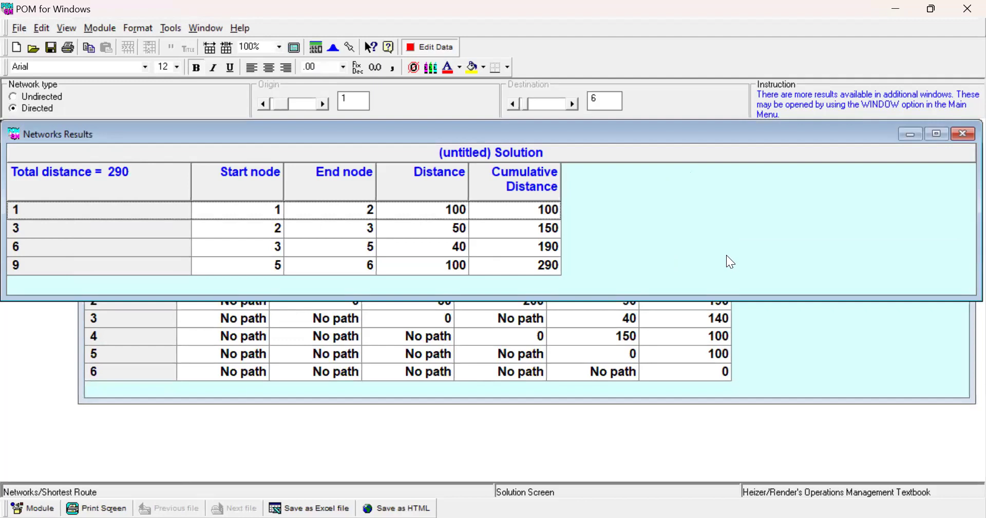
click(913, 137)
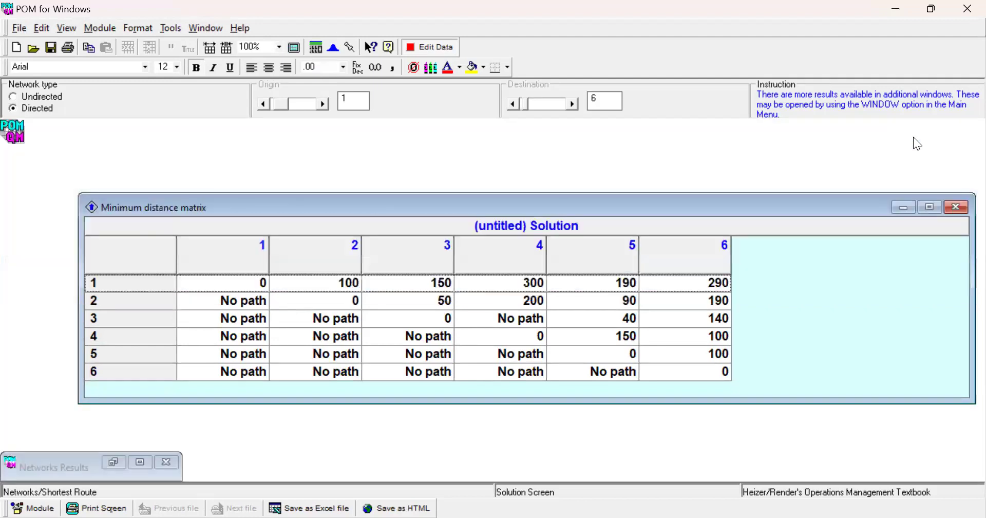
click(959, 211)
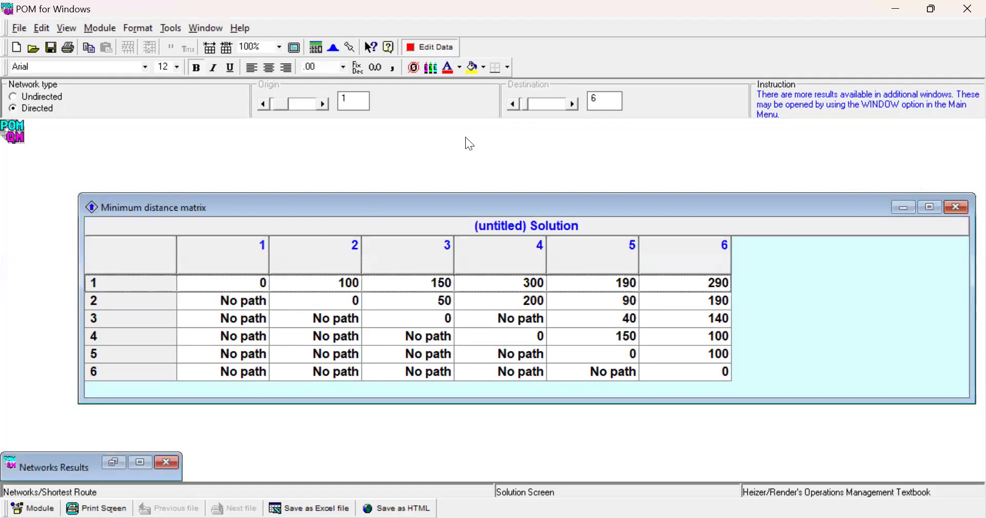
- Return to the data table, change the network type to undirected and solve the problem
click(449, 48)
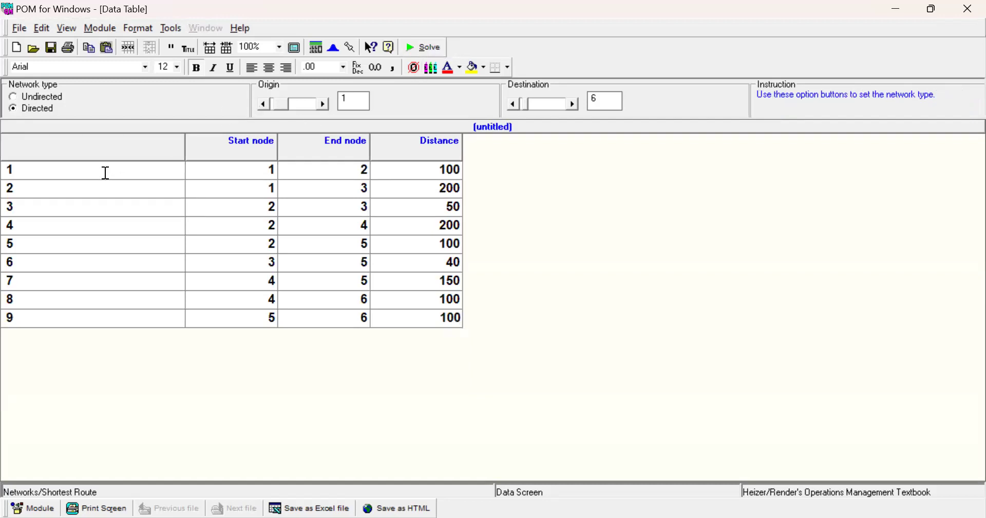
click(13, 97)
click(416, 45)
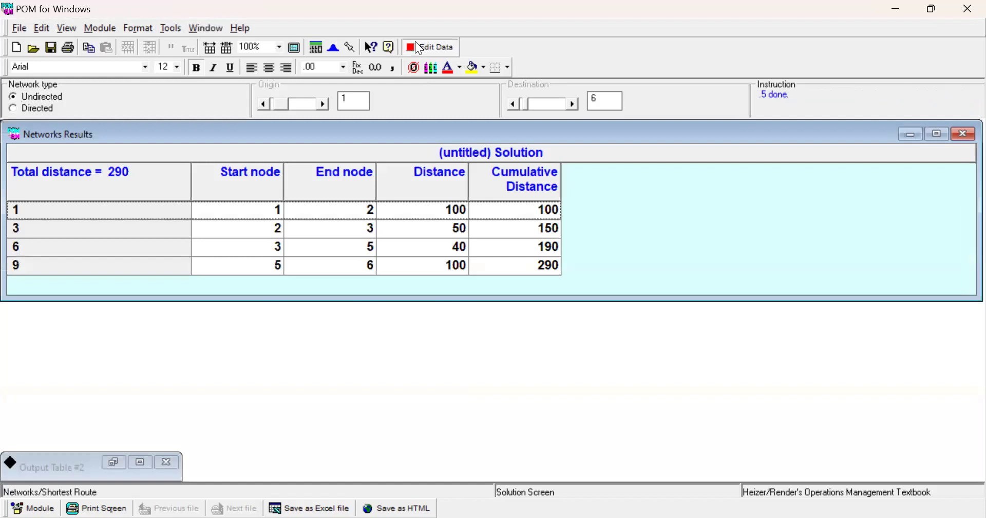
key(alt+w)
key(Escape)
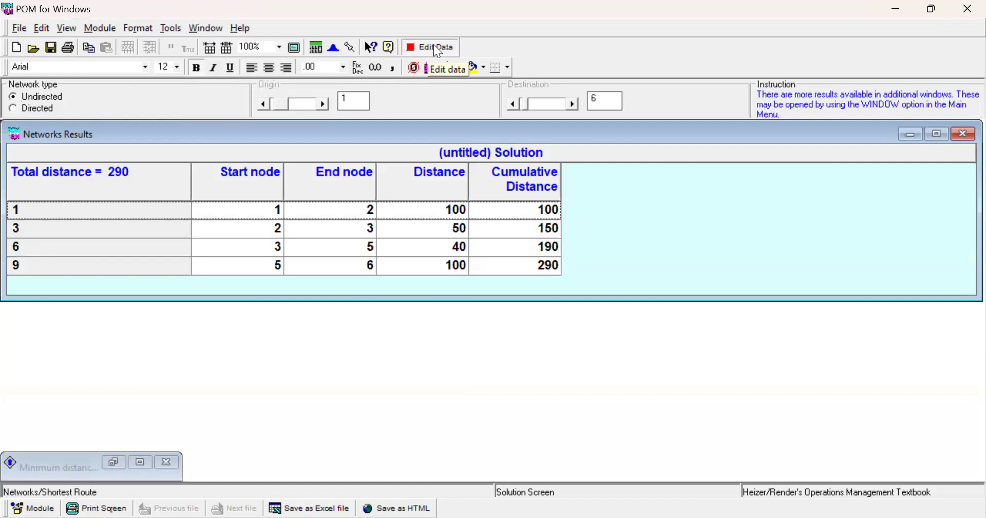
- Reselect the undirected network type in the data table and solve the problem again
click(433, 45)
click(13, 108)
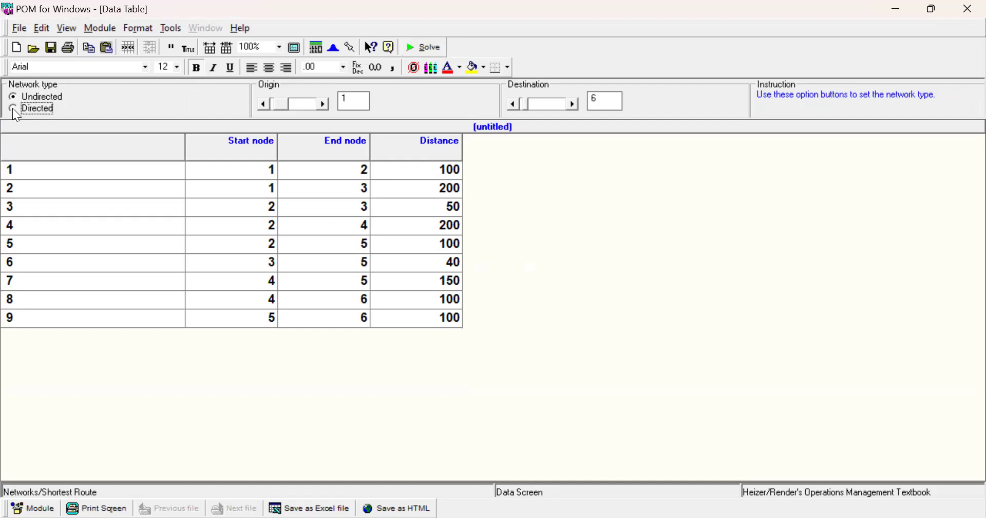
click(14, 97)
click(436, 47)
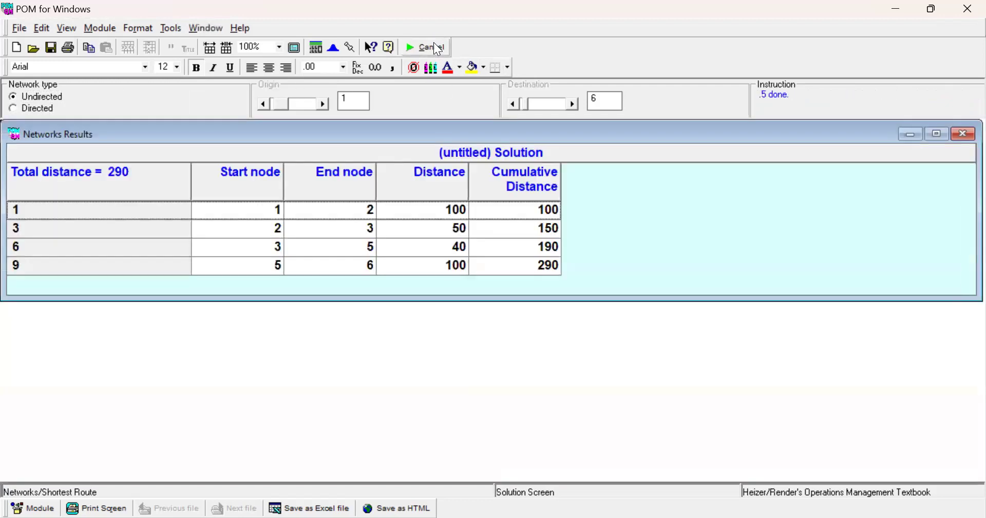
key(alt+w)
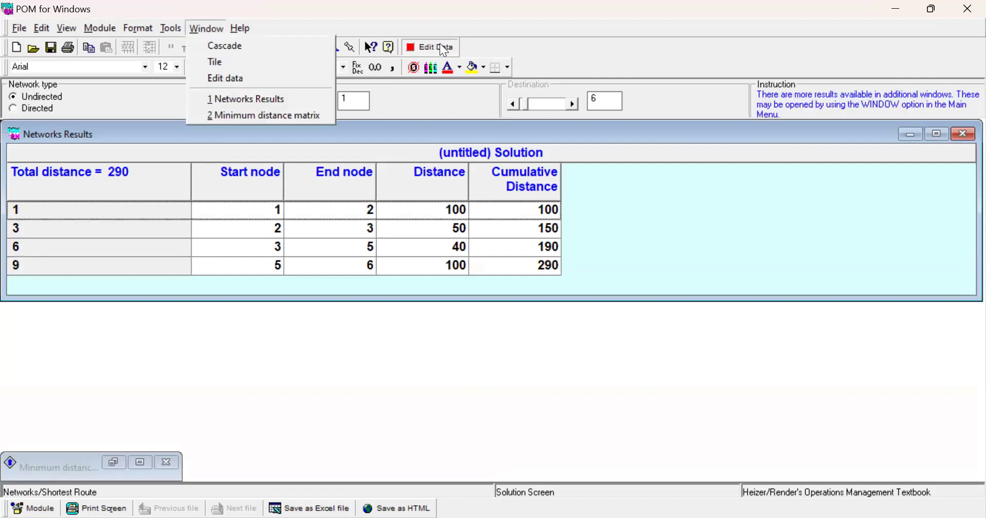
- Set both the origin and the destination to 0 in the data table and solve the undirected network
click(440, 44)
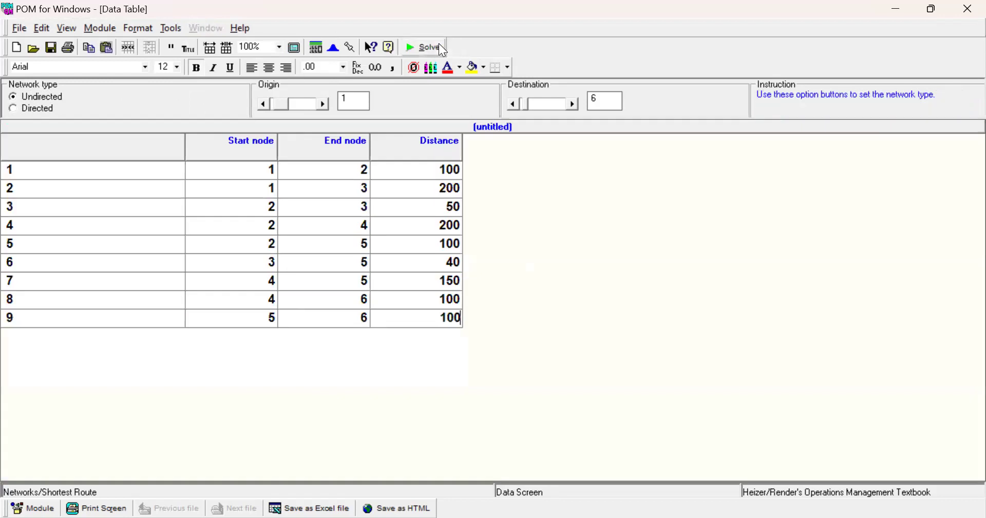
click(264, 104)
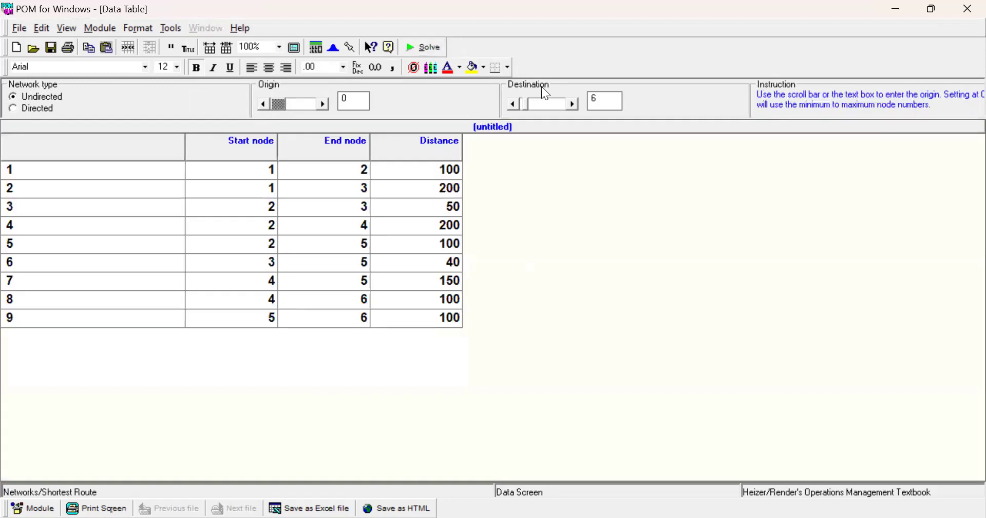
click(514, 104)
click(514, 104)
click(514, 103)
click(514, 103)
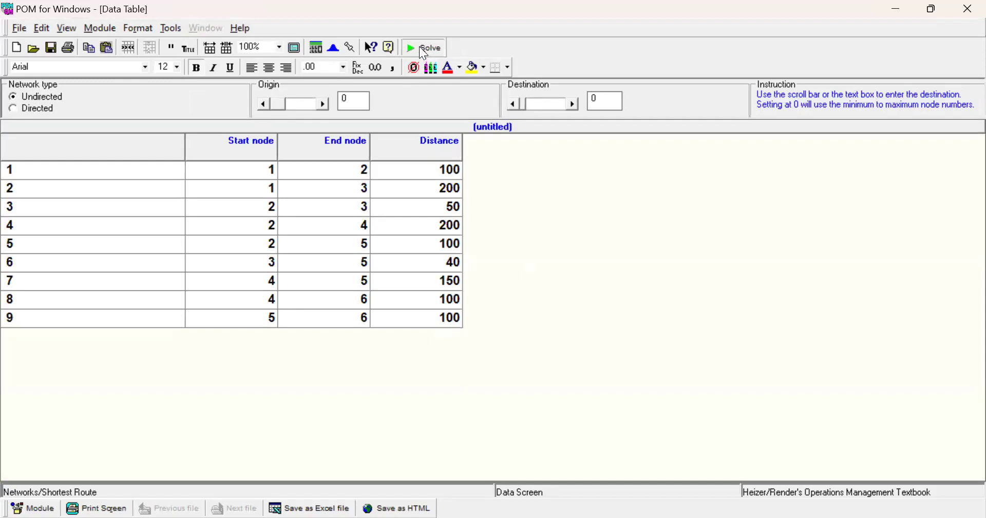
click(425, 49)
key(alt+w)
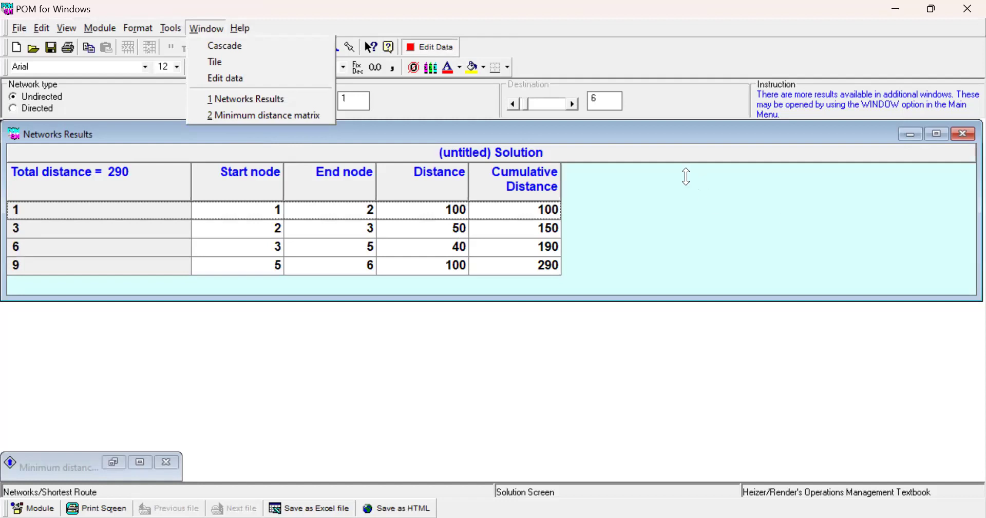
click(440, 112)
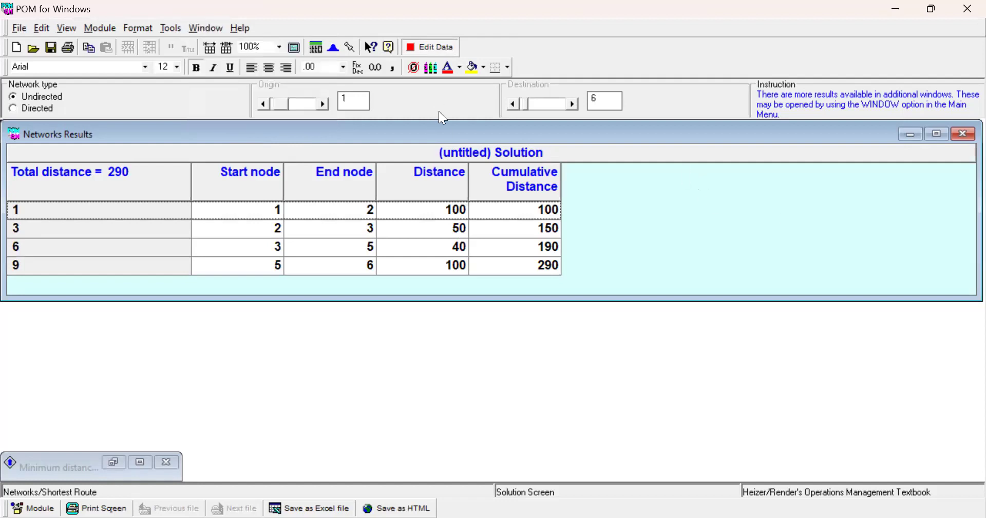
- Change the network type to directed, set the origin to node 2 and solve the route to node 6
click(447, 51)
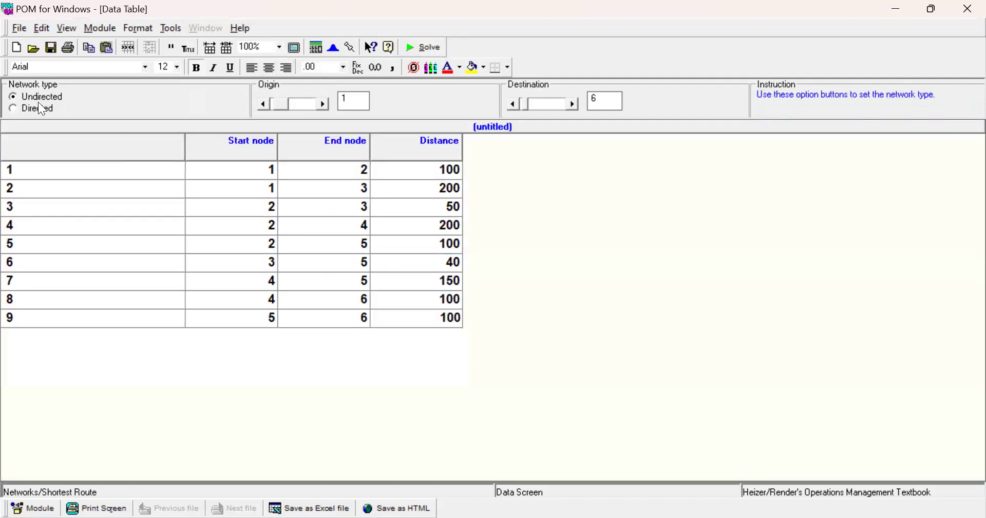
click(13, 109)
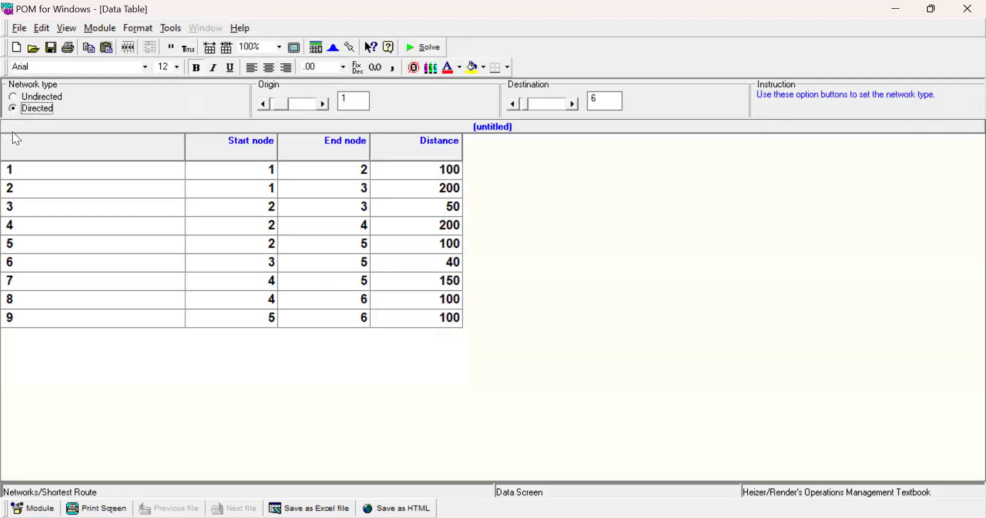
click(322, 105)
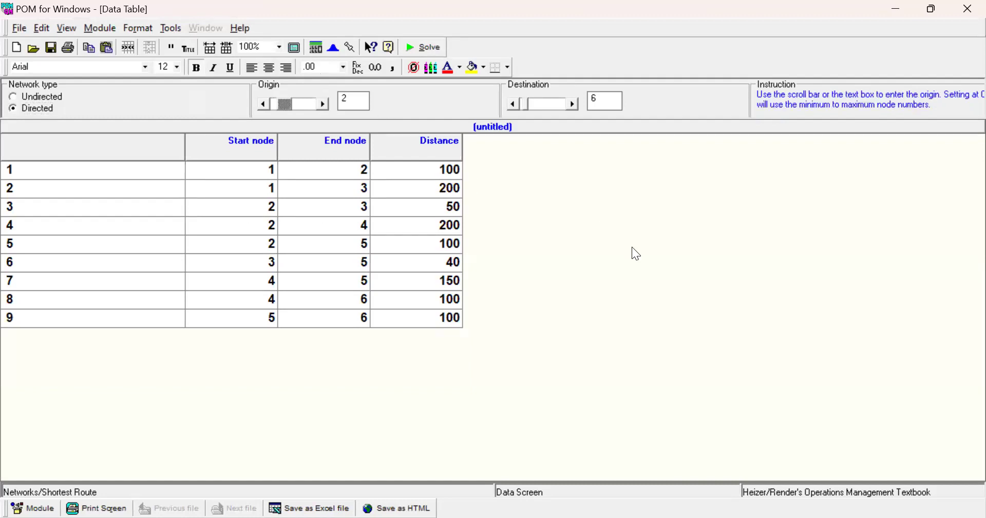
click(424, 51)
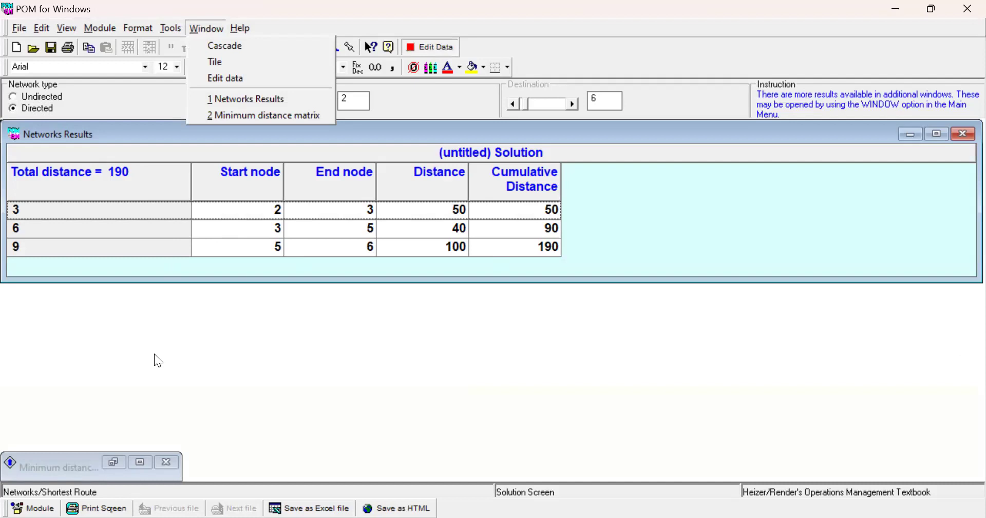
click(423, 46)
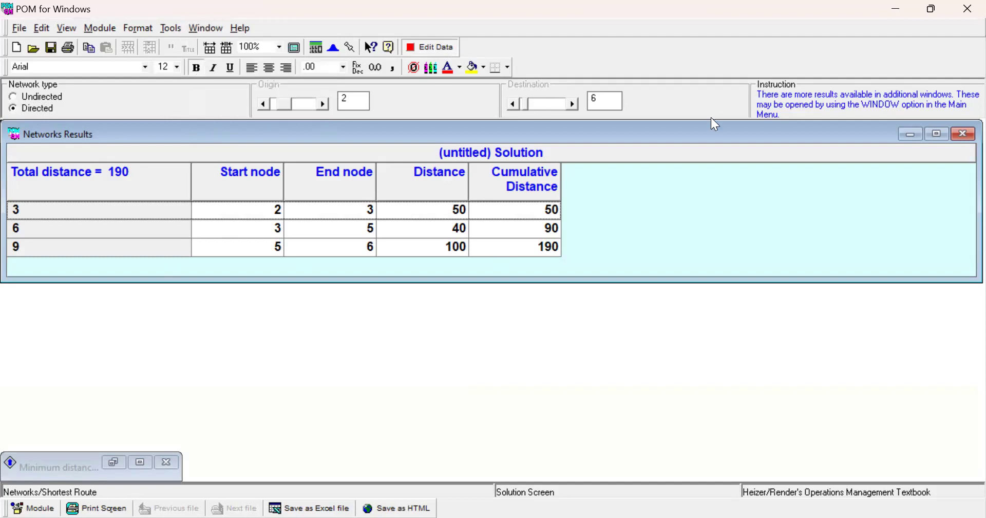
- Set the origin to node 6 and the destination to node 1, and solve the directed network
click(451, 45)
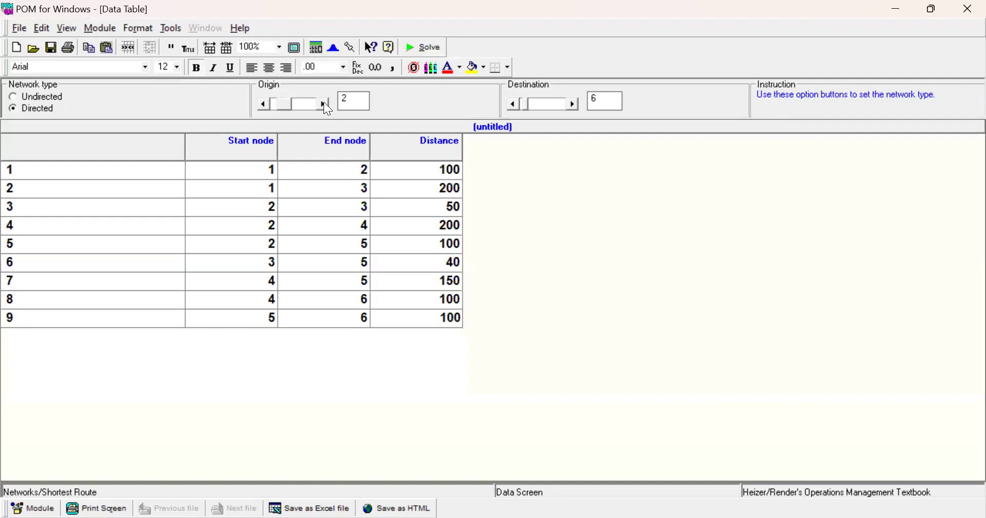
click(324, 104)
click(324, 105)
click(324, 104)
click(324, 104)
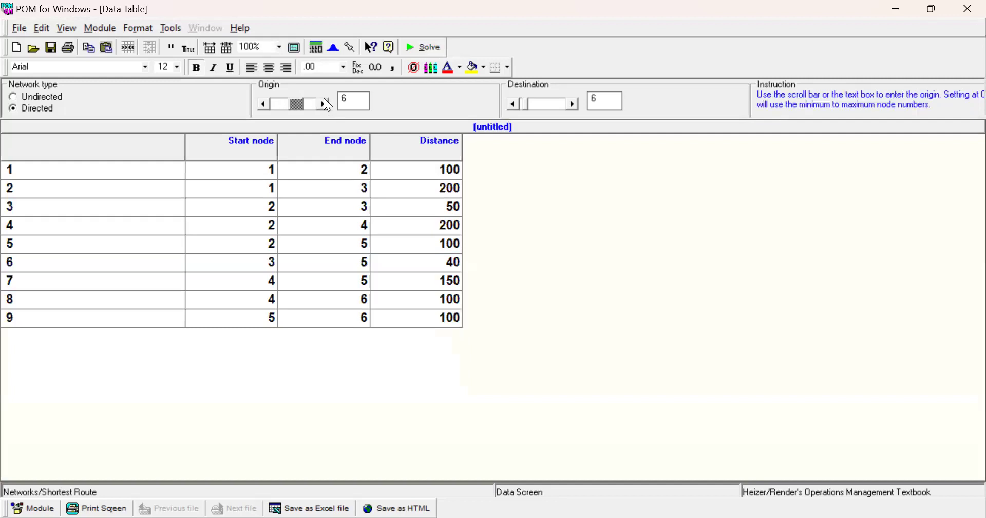
click(512, 104)
click(512, 104)
click(512, 104)
click(512, 104)
click(512, 104)
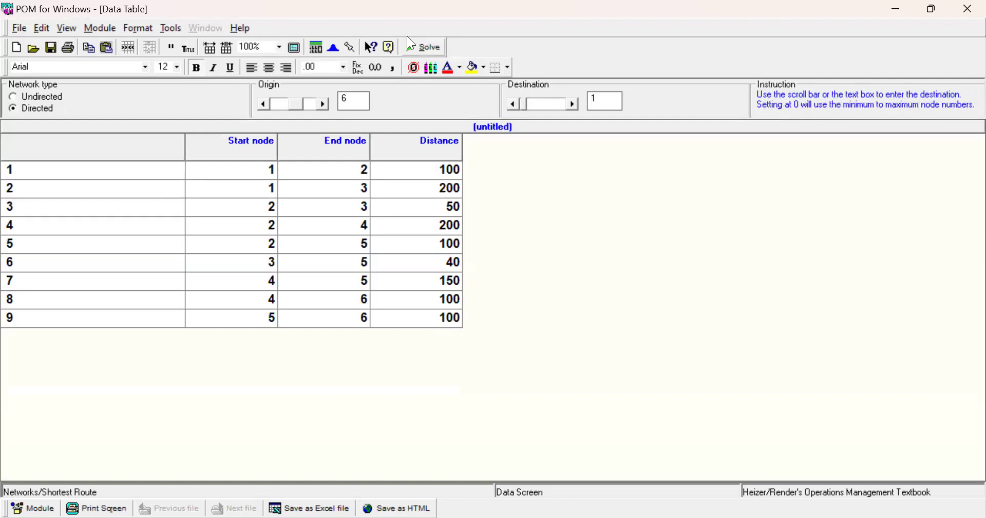
click(426, 47)
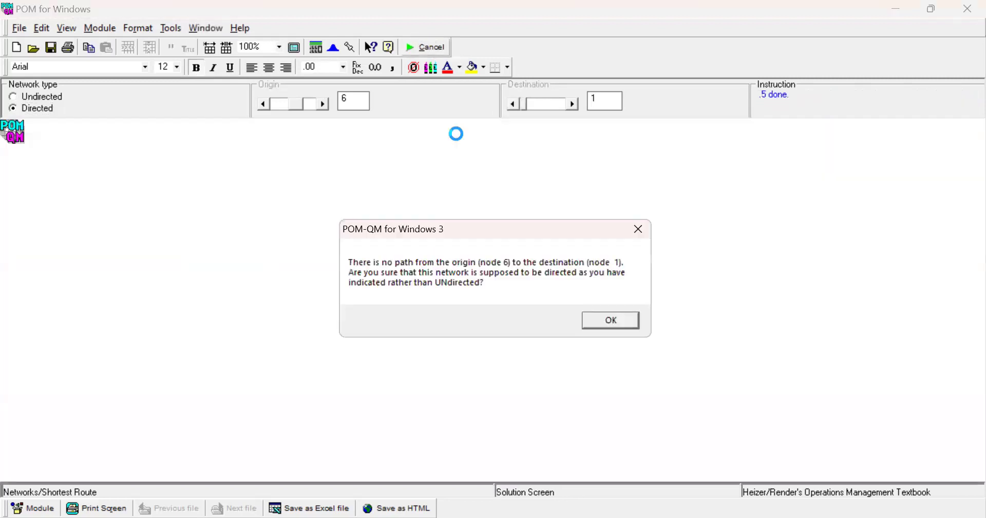
click(626, 321)
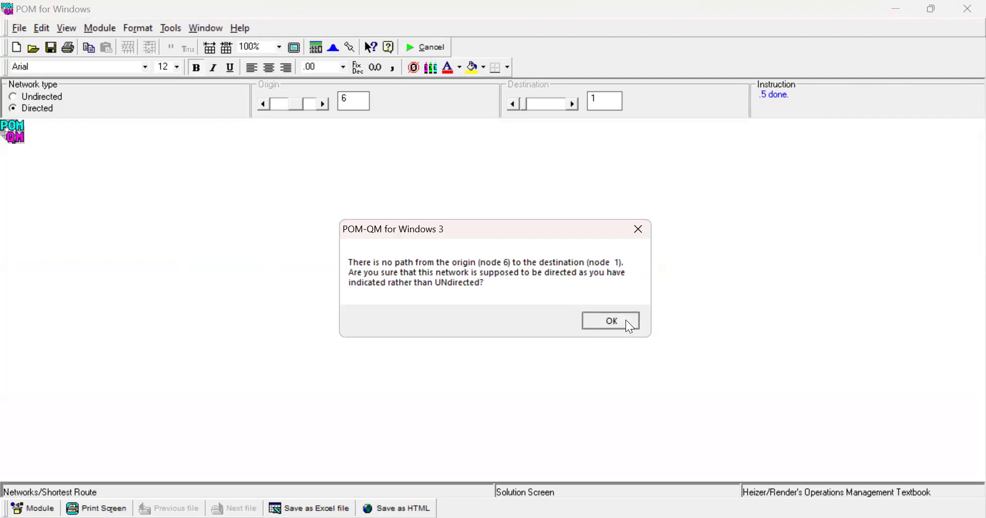
- View the Networks Results window for the directed route from node 6 to node 1, and return to the data table
click(206, 28)
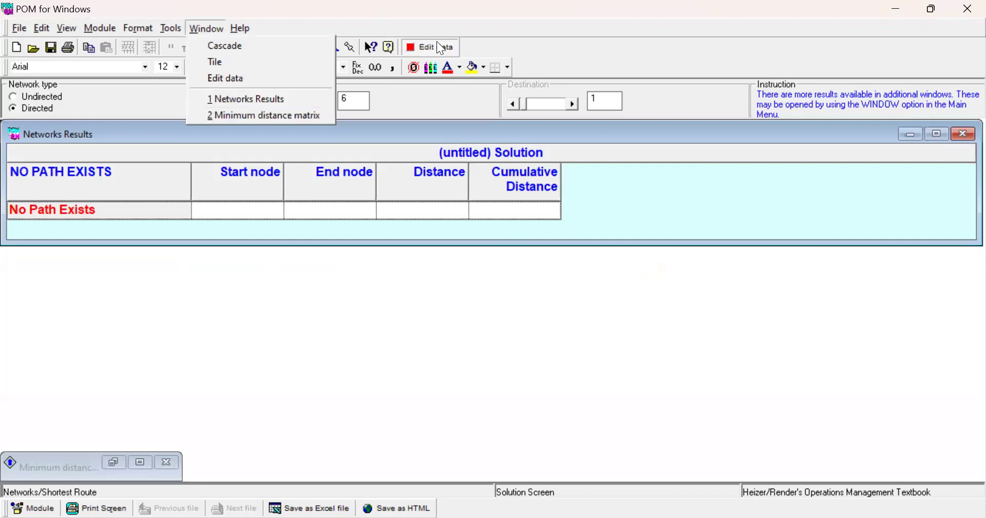
click(238, 100)
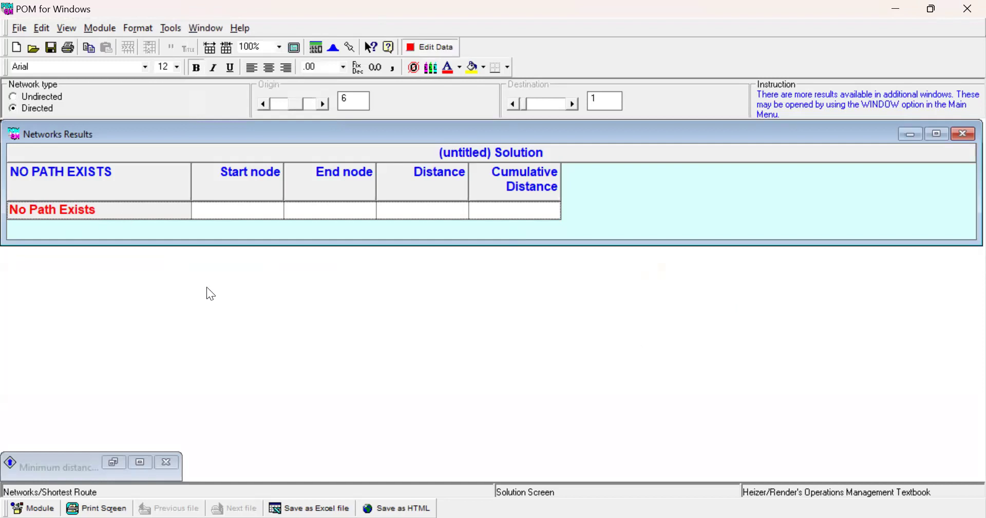
click(448, 51)
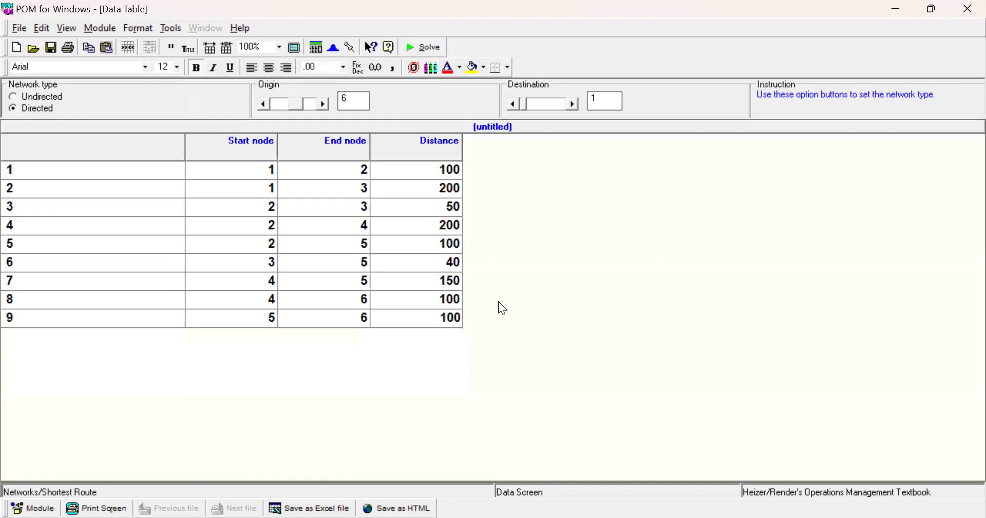
click(16, 48)
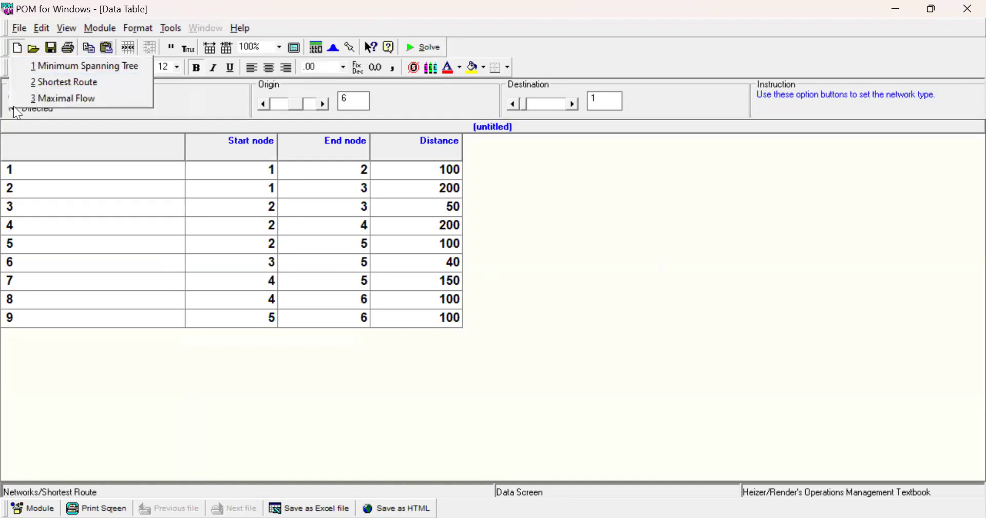
click(30, 85)
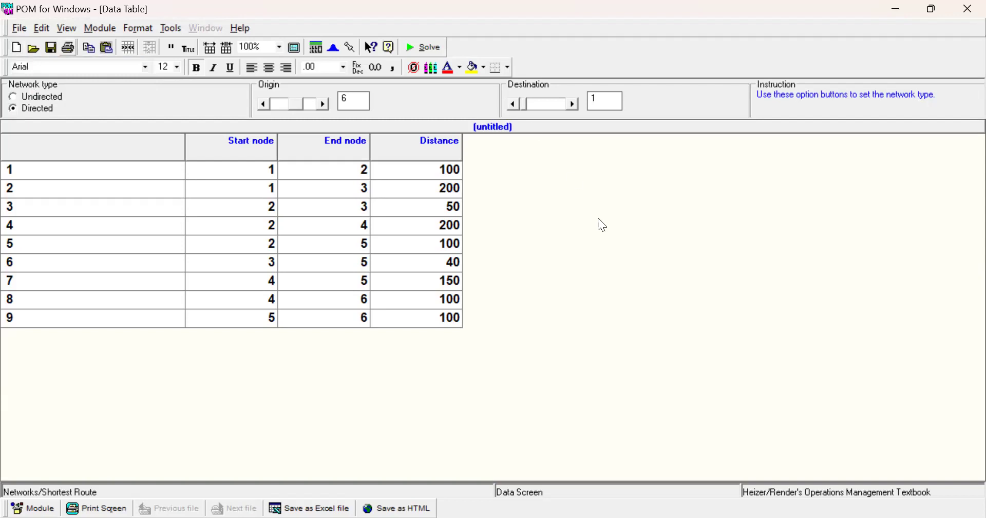
- Solve the directed network from node 6 to node 1 again and return to its data table
click(428, 49)
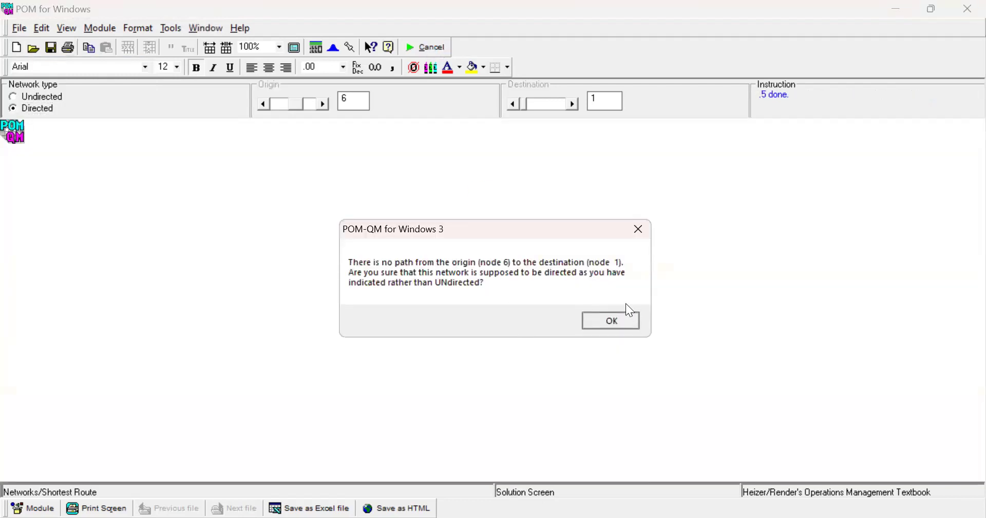
key(Return)
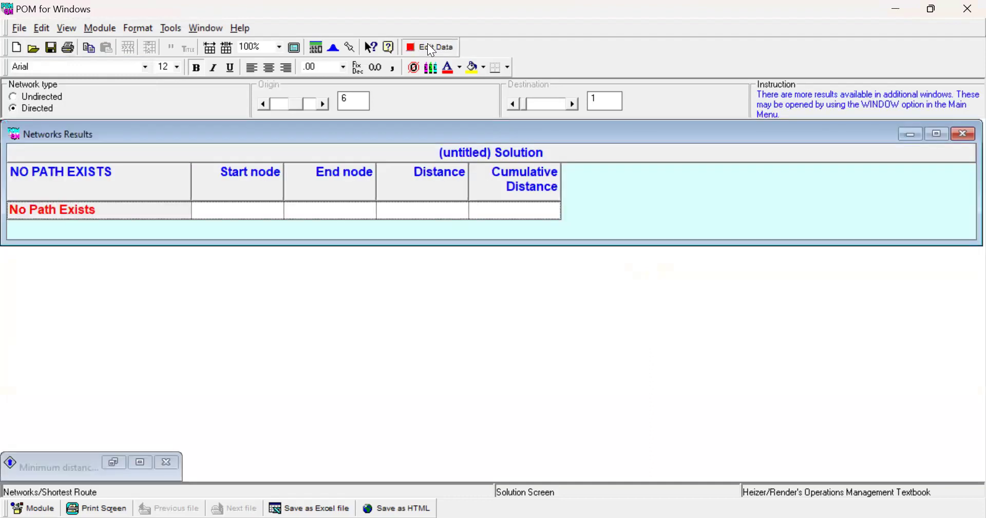
click(429, 48)
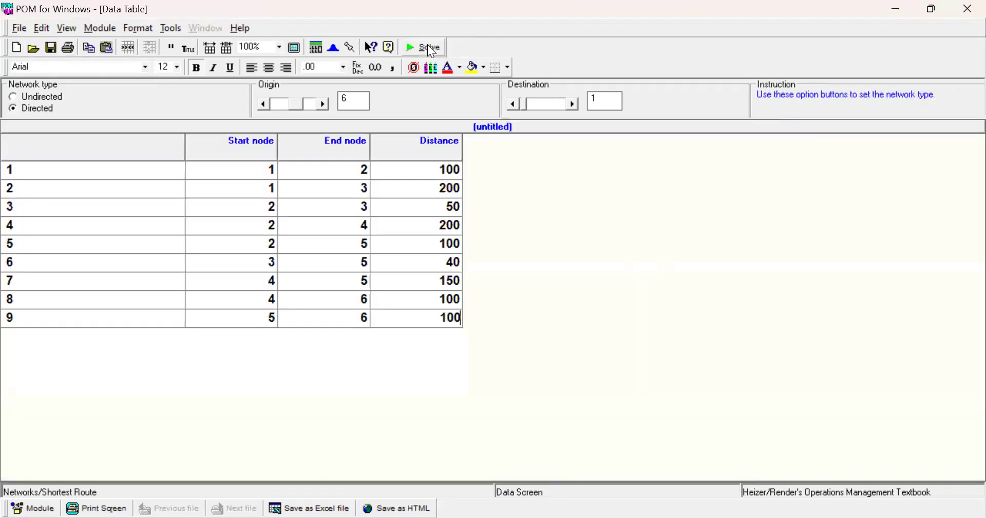
- Change the network type to undirected, set both origin and destination to 0, and solve the problem
click(15, 97)
click(267, 104)
click(267, 104)
click(267, 103)
click(265, 104)
click(265, 103)
click(513, 104)
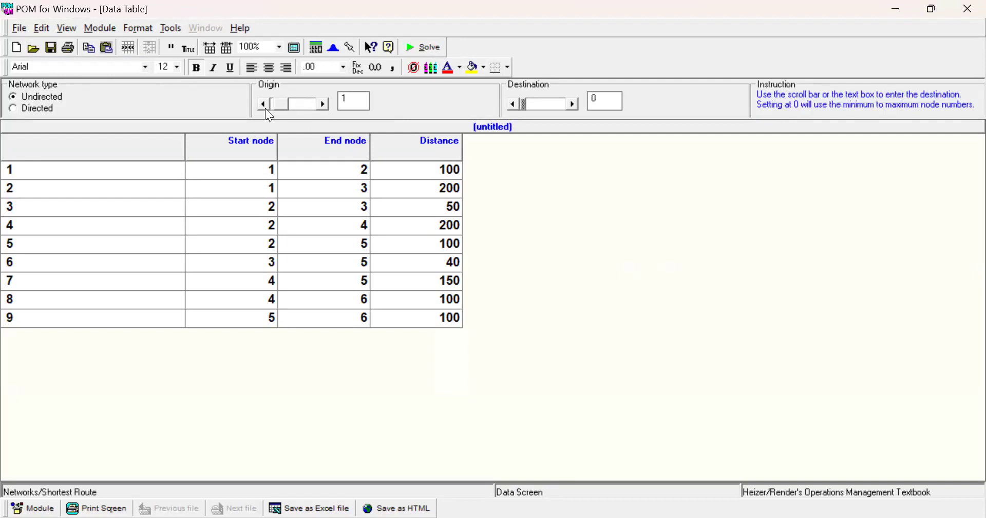
click(263, 104)
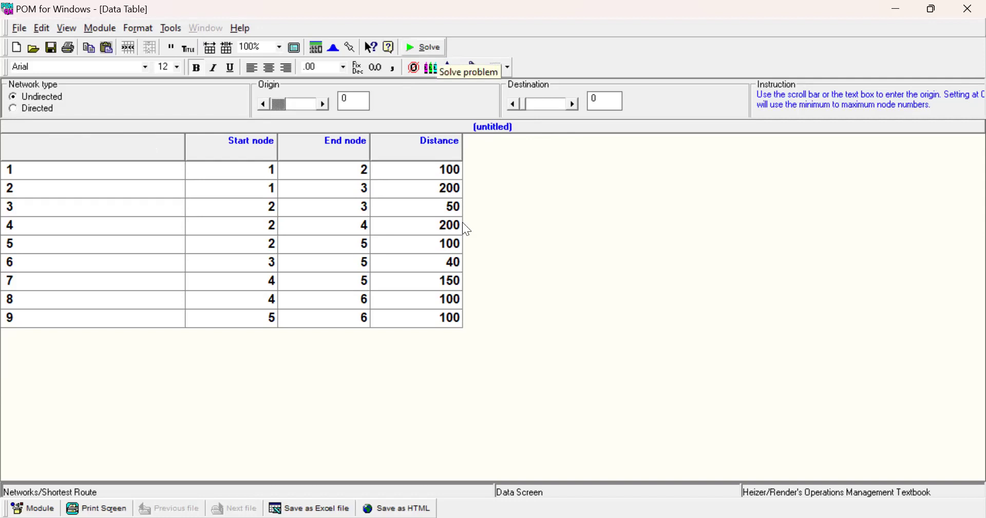
click(432, 49)
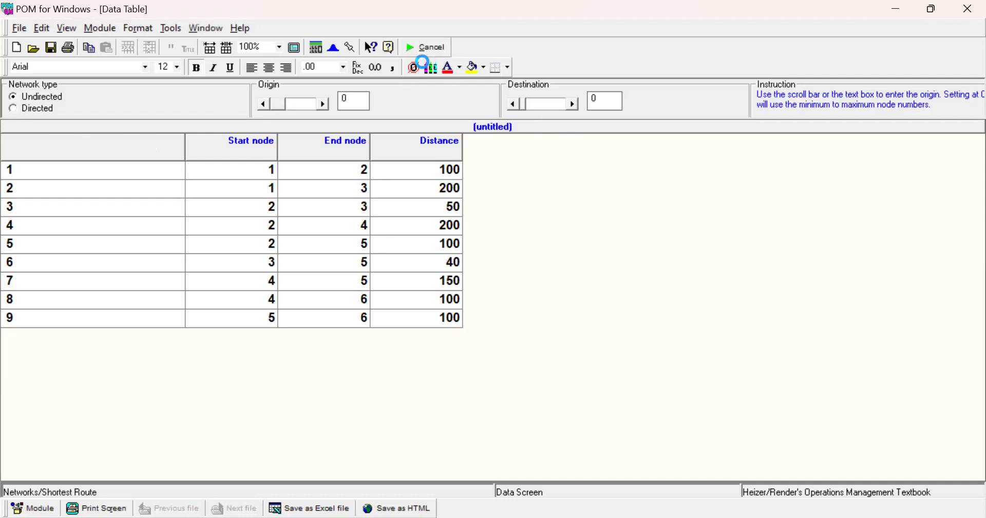
key(alt+w)
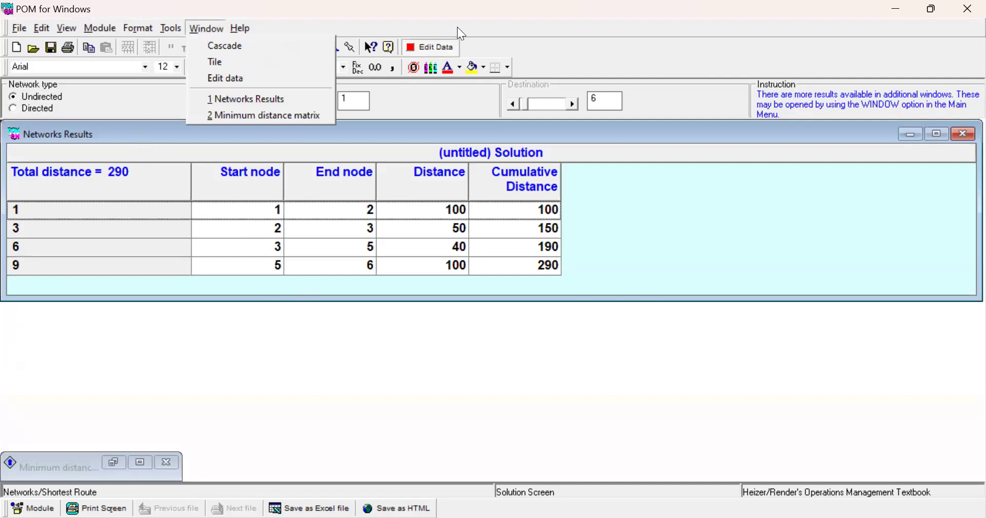
click(447, 44)
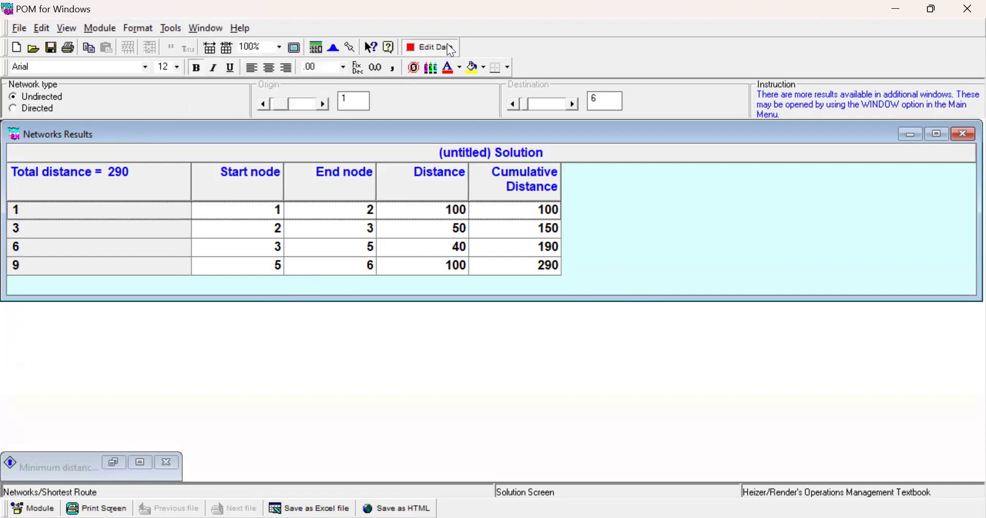
- Change the network type to directed in the data table, set the destination to node 5, and solve the route from node 1
click(428, 45)
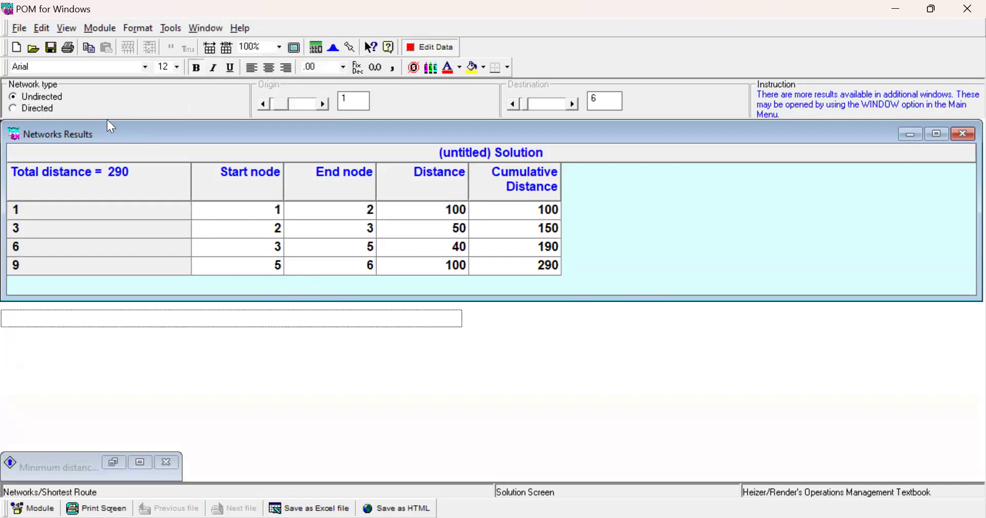
click(15, 108)
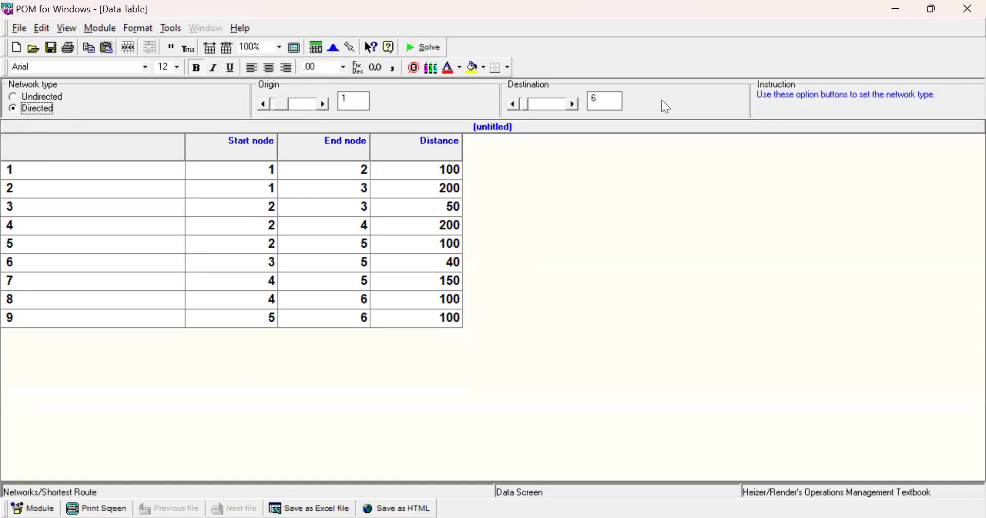
click(513, 102)
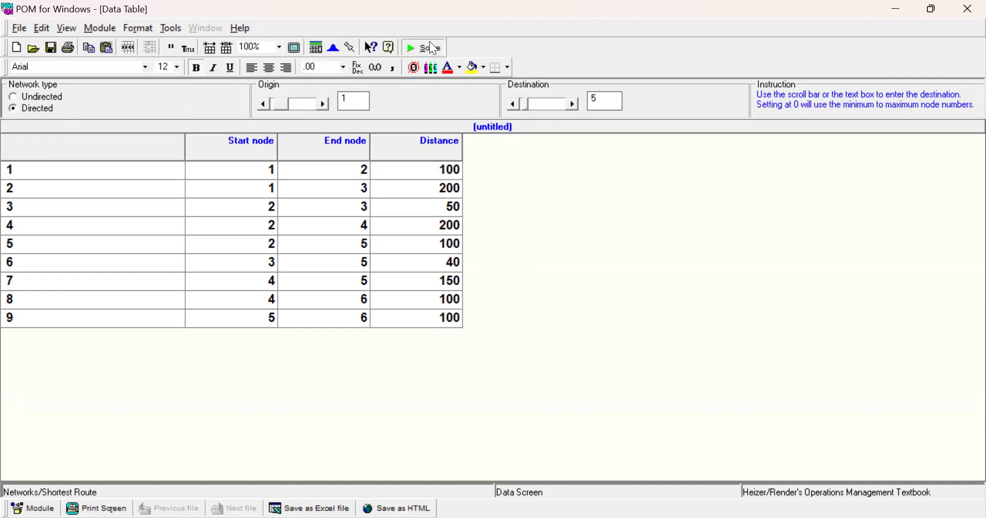
click(426, 47)
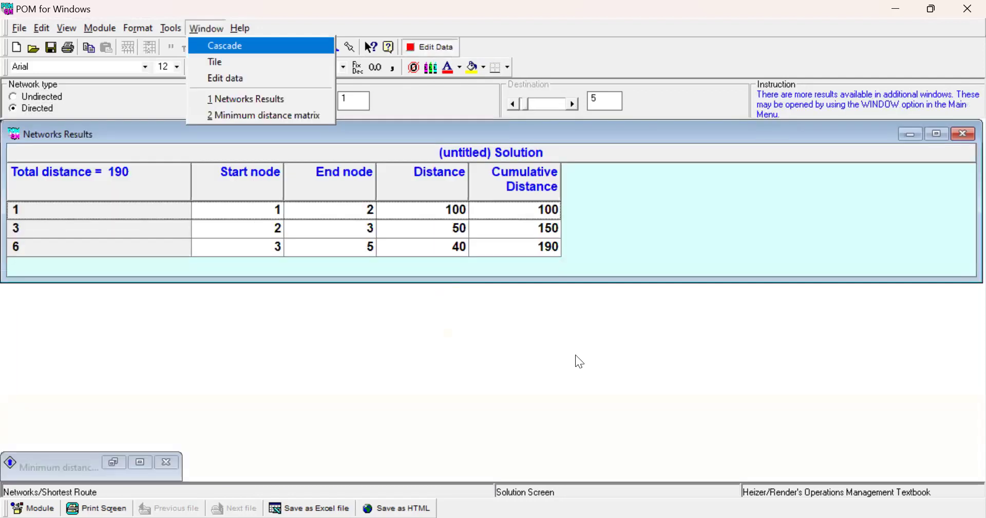
- Return to the data table, set the origin to node 2 and the destination to node 6, and solve the directed network
click(426, 47)
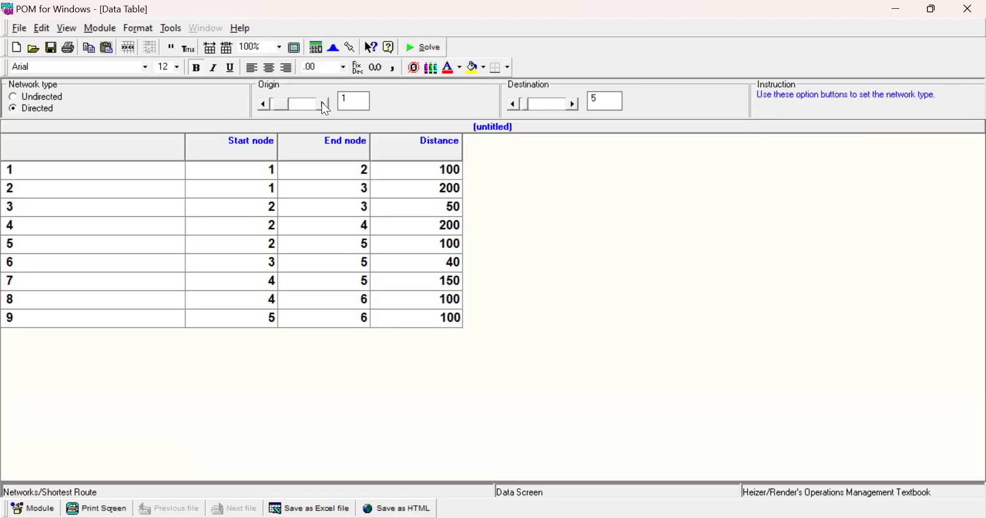
click(323, 103)
click(573, 103)
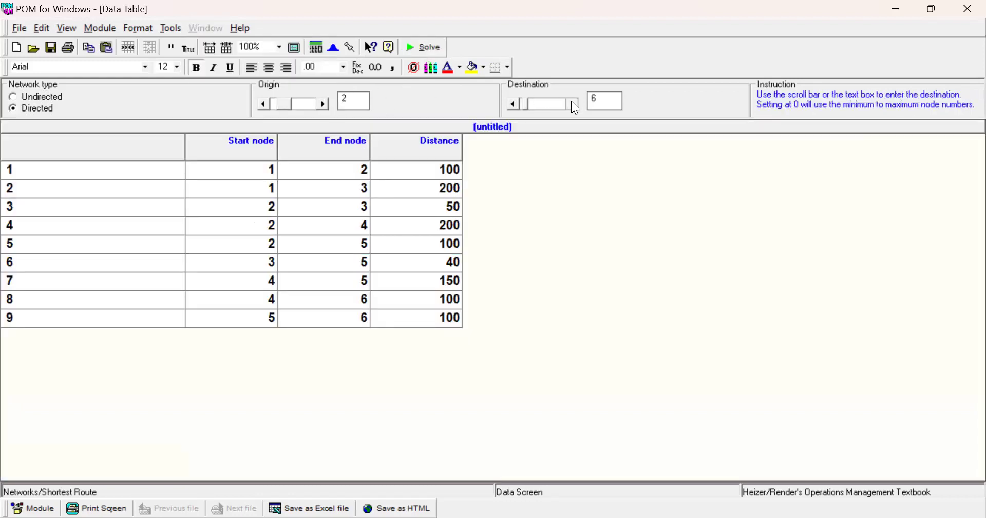
click(436, 47)
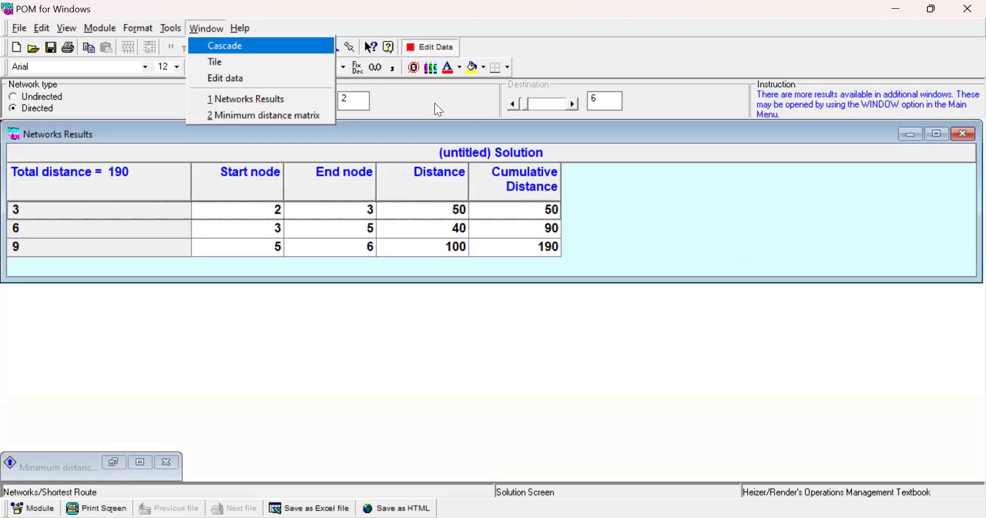
click(448, 43)
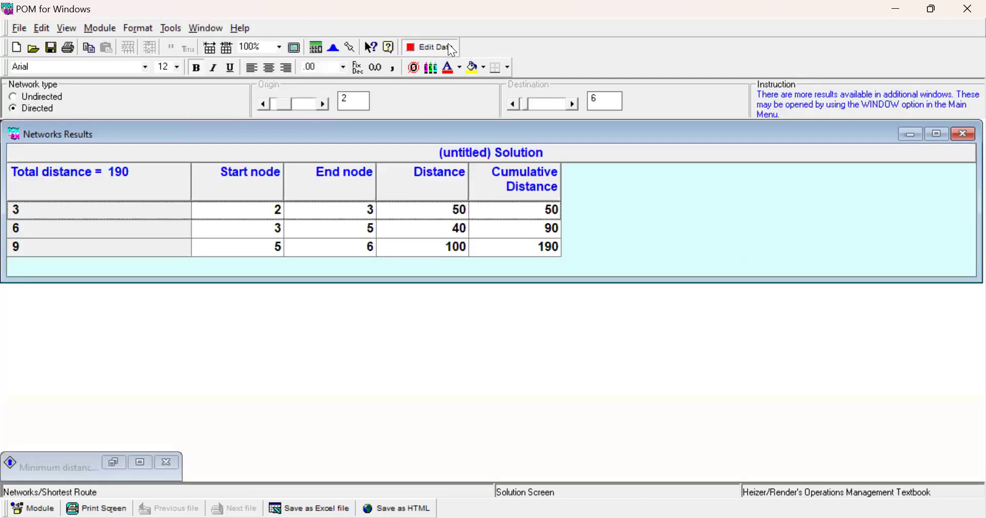
- Return to the data table and start a new Maximal Flow problem without saving the Shortest Route data
click(449, 47)
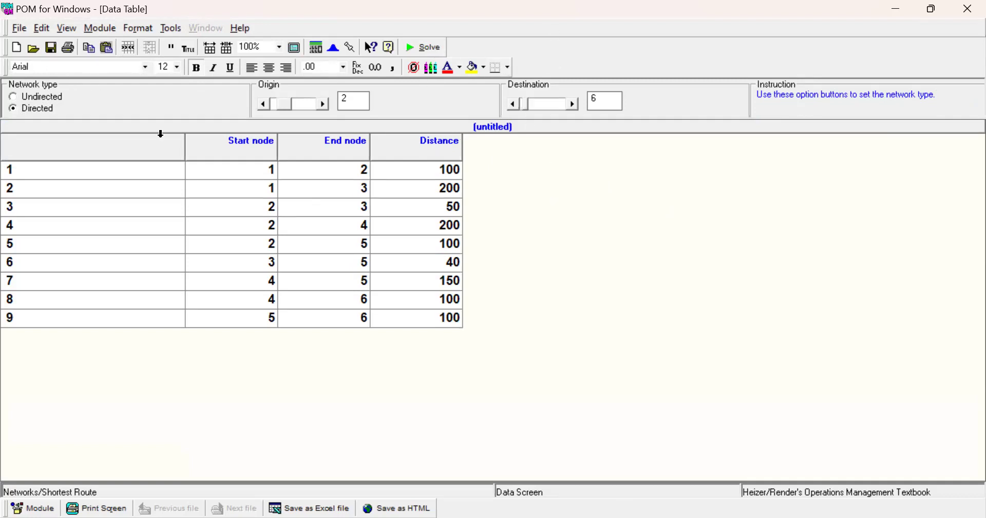
click(147, 112)
click(17, 45)
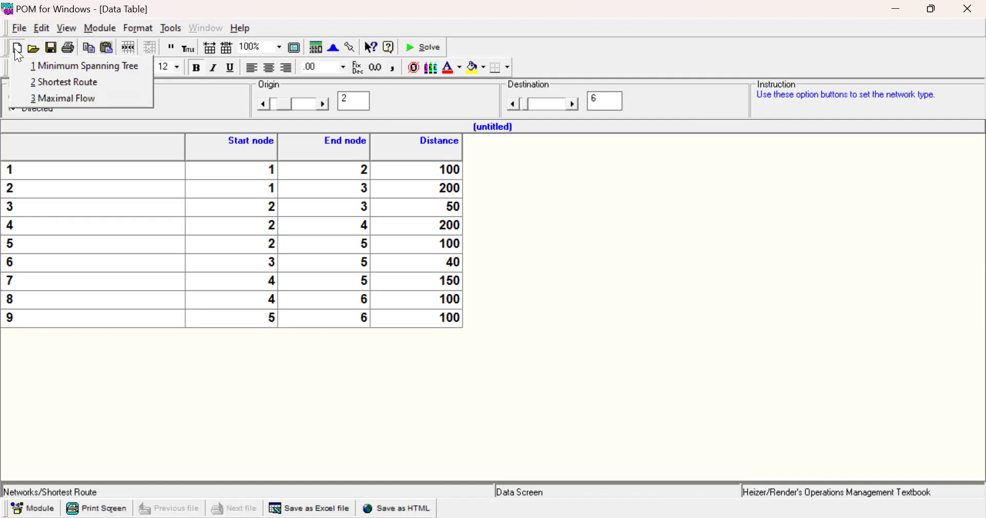
click(18, 98)
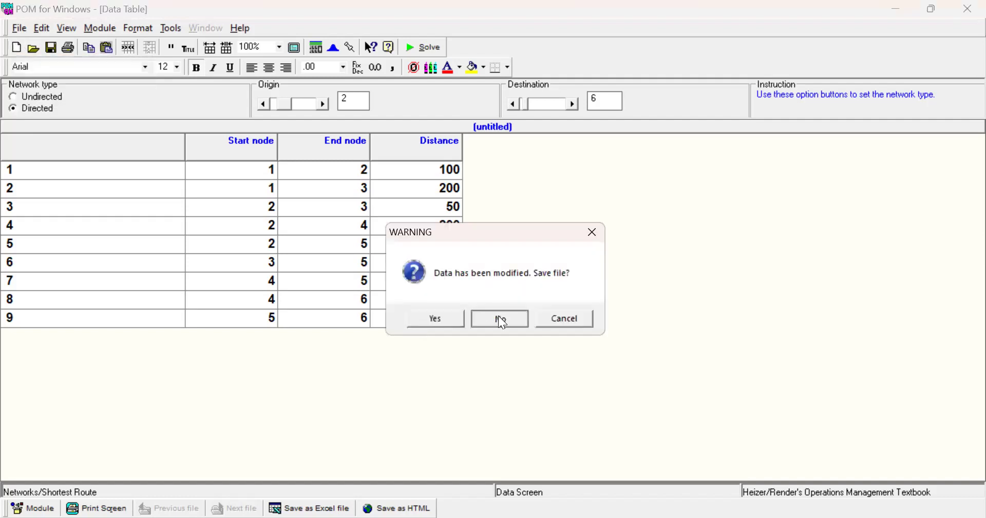
click(498, 316)
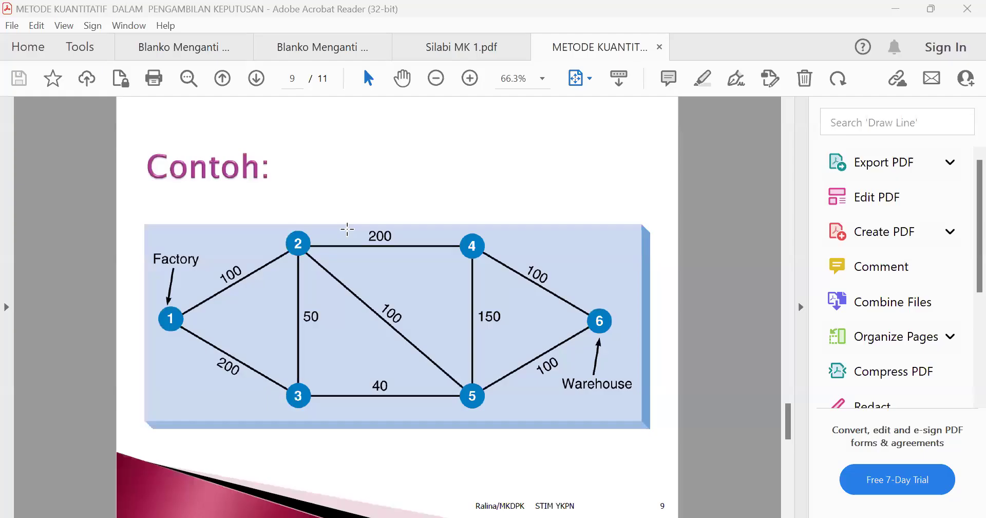
- Consult the road capacity example on page 11 of the PDF and create the Maximal Flow data set with 9 branches
scroll(347, 230, down, 2)
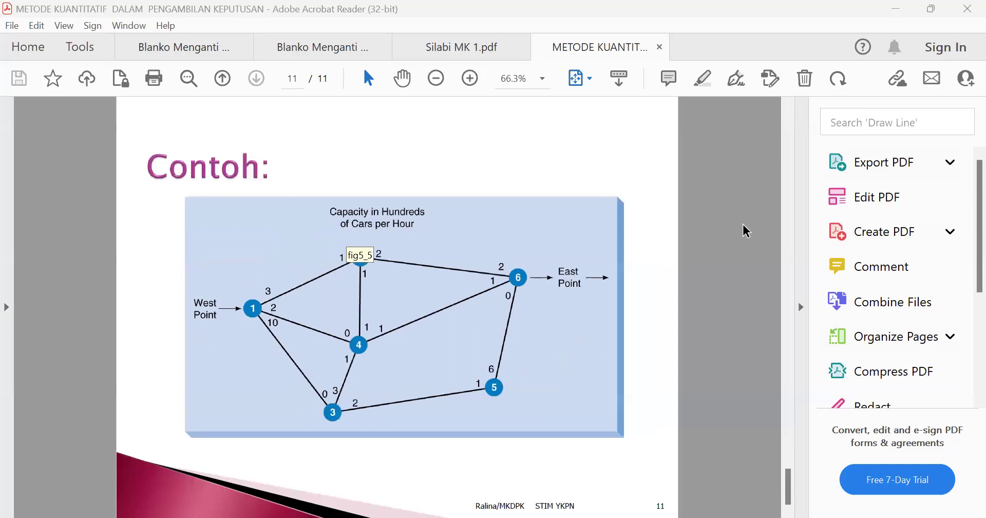
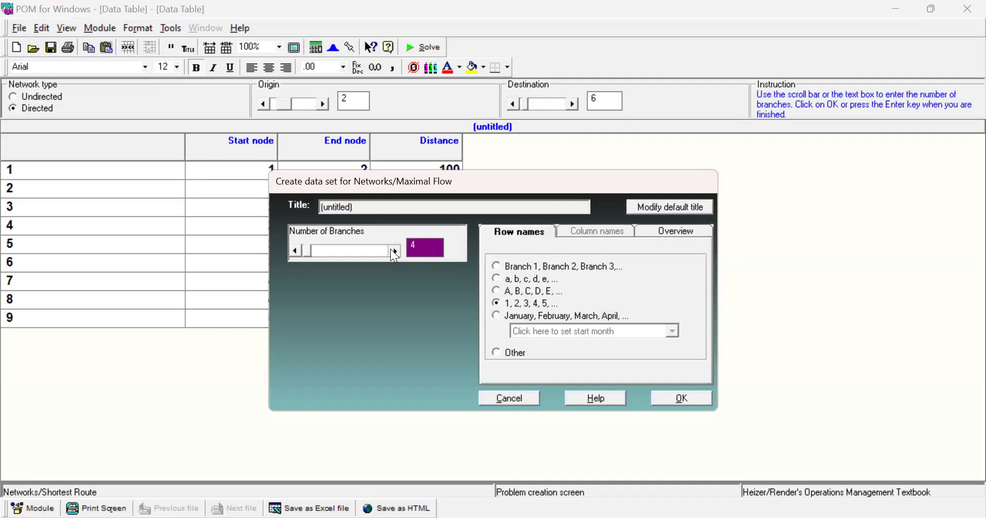
click(394, 251)
click(395, 250)
click(395, 250)
click(680, 404)
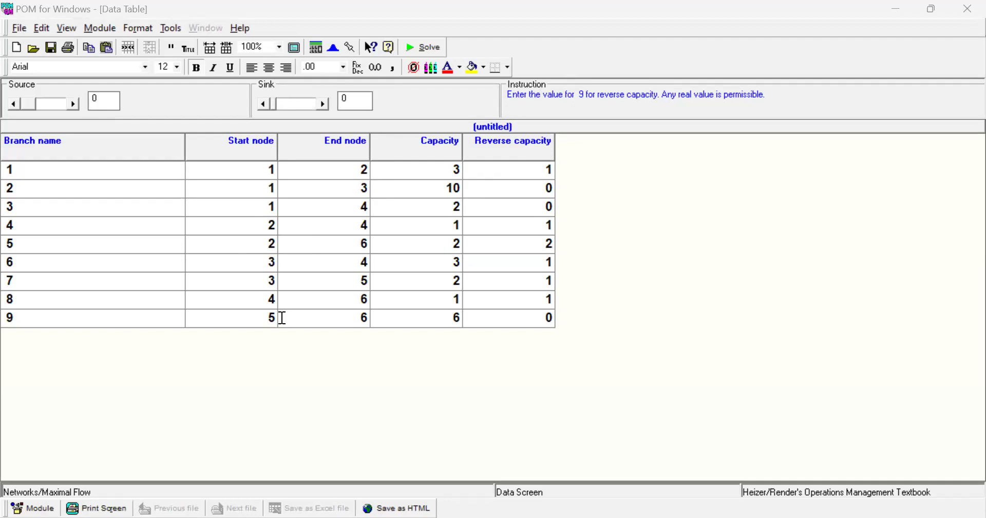
- Set the source to node 1 and the sink to node 6, and solve the Maximal Flow problem
click(73, 104)
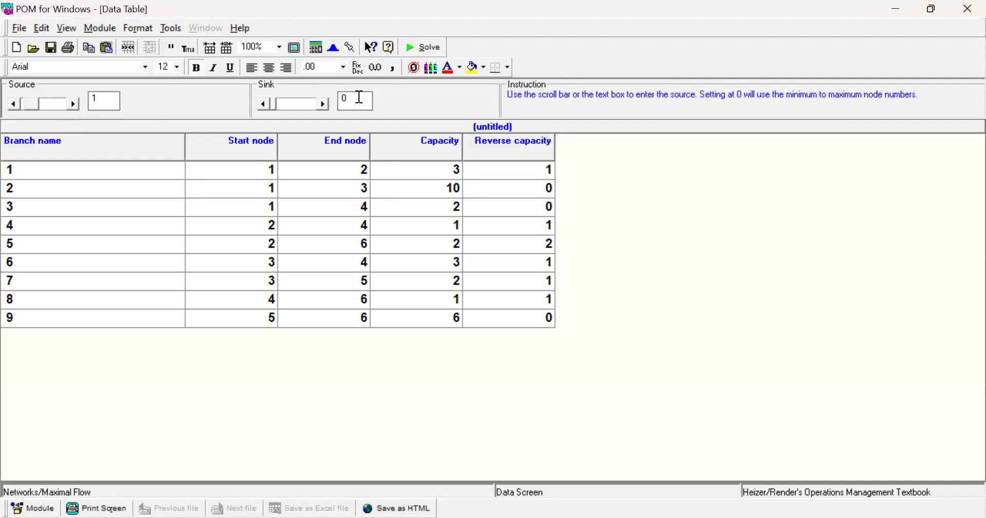
click(322, 105)
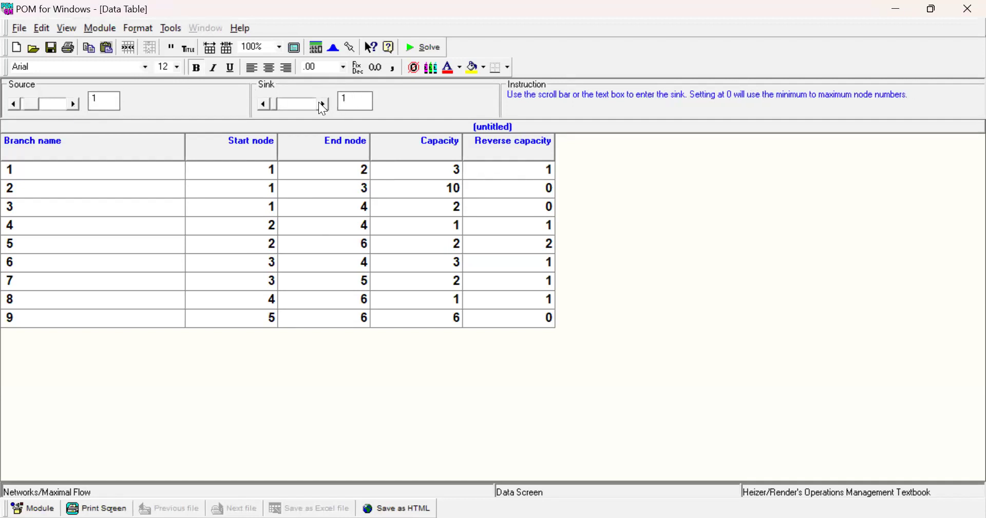
click(322, 105)
click(321, 105)
click(322, 105)
click(322, 105)
click(322, 105)
click(464, 64)
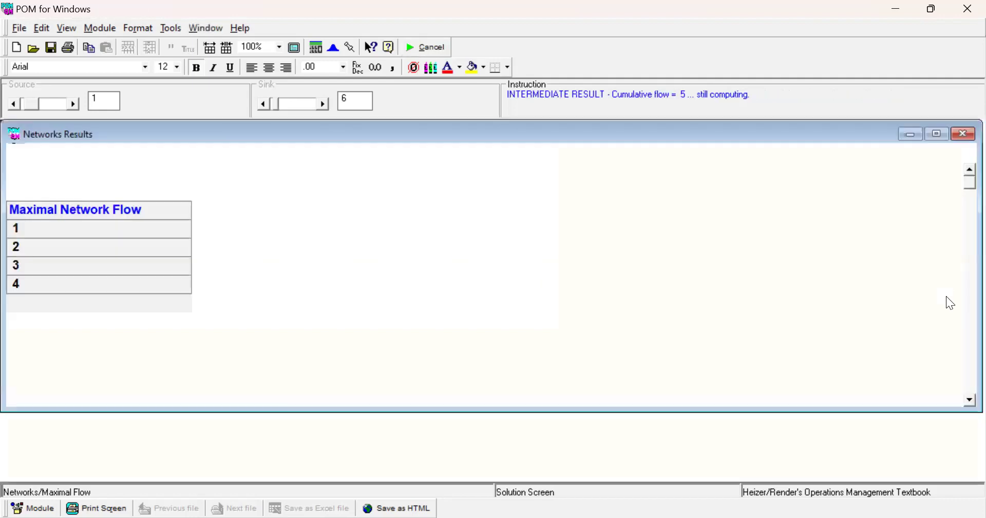
- Open the Iterations window and move it over the lower rows of the Networks Results, keeping the maximal flow row in view
key(alt+w)
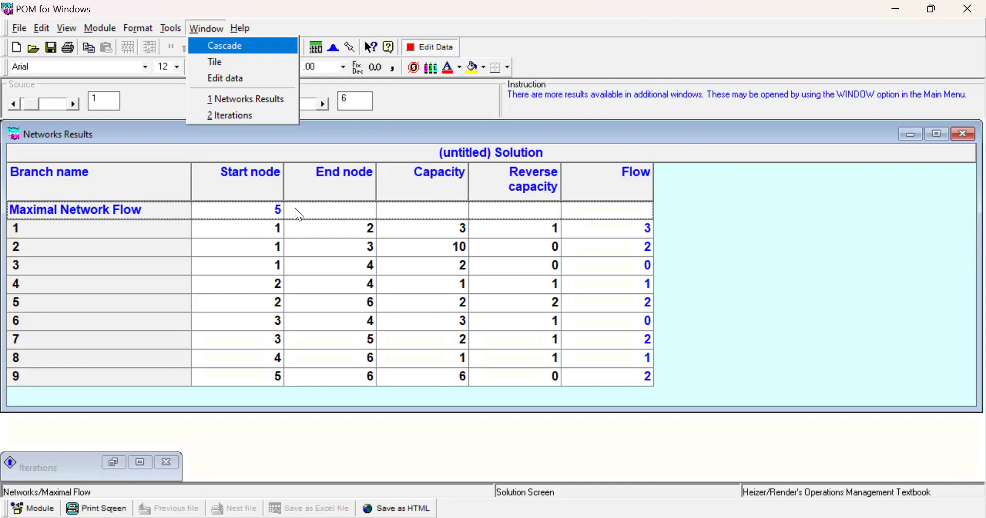
click(261, 116)
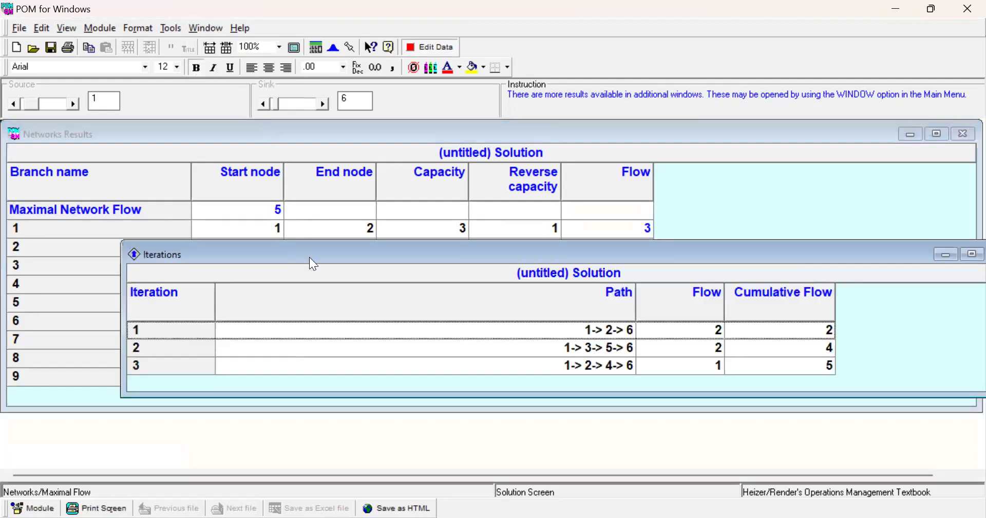
drag(305, 253, 284, 141)
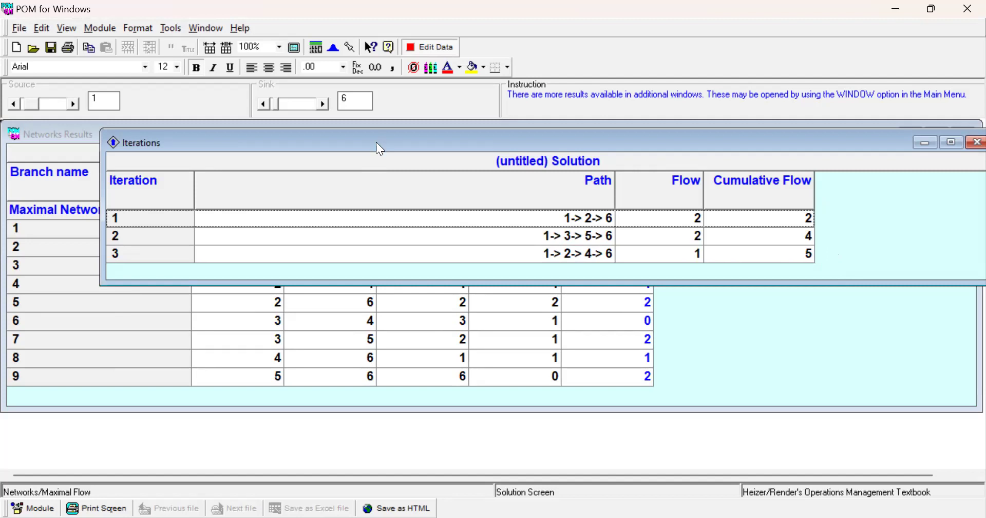
drag(376, 142, 307, 306)
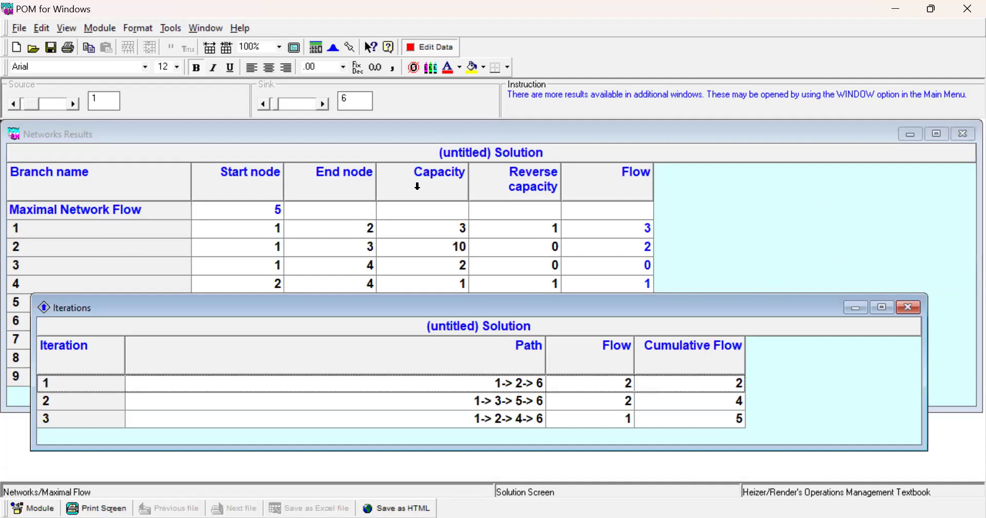
- Return from the solution windows to the Maximal Flow data table and set the source to node 6
click(805, 206)
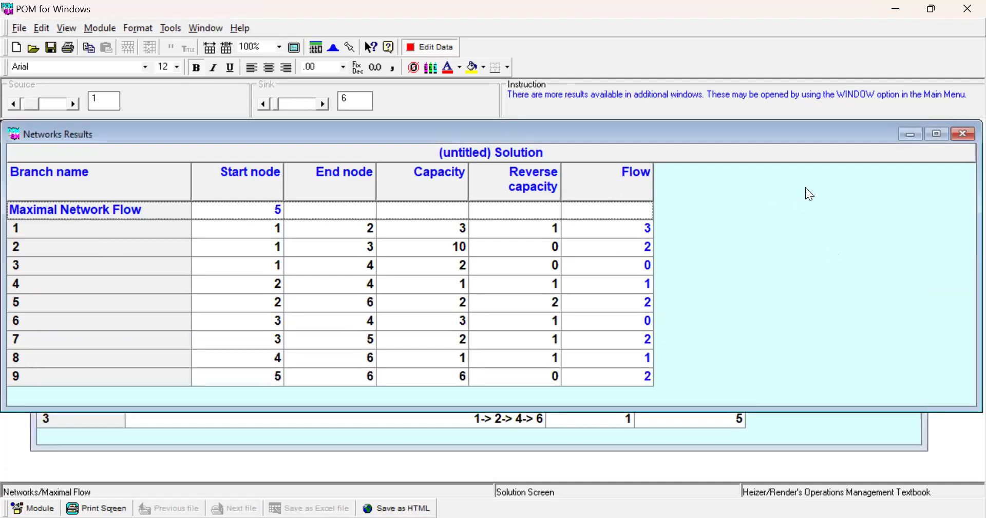
click(430, 46)
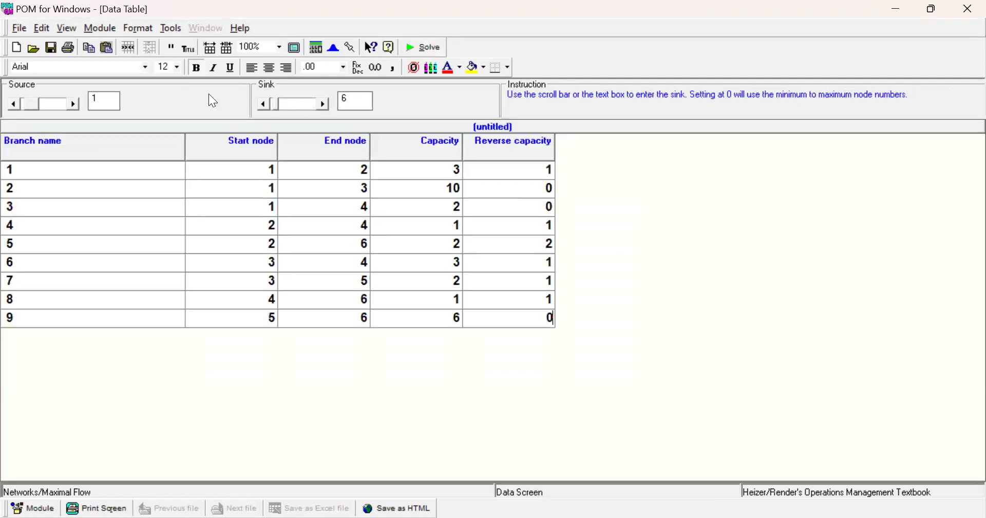
click(75, 104)
click(75, 104)
click(75, 104)
click(74, 104)
click(74, 105)
- Set the sink to node 1 and solve the Maximal Flow problem in the reverse direction
click(265, 104)
click(265, 104)
click(265, 104)
click(265, 103)
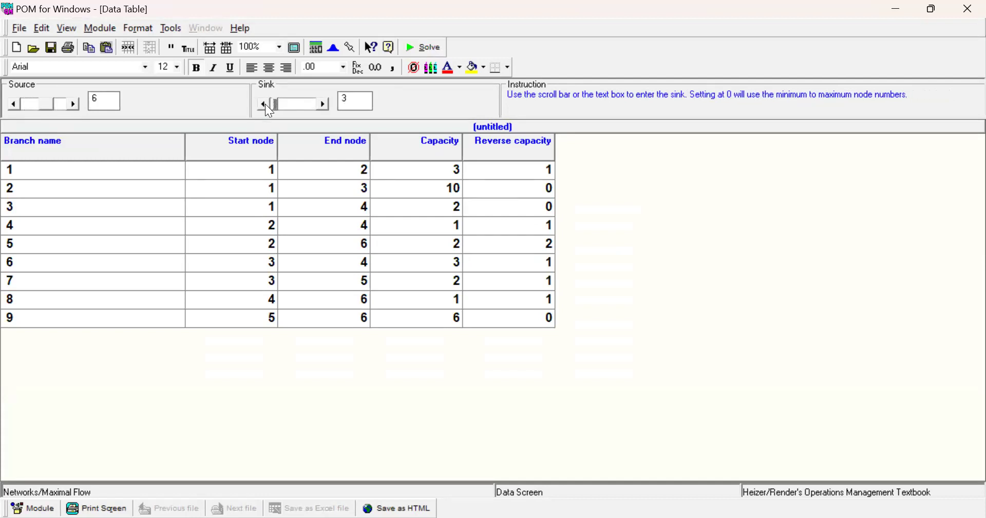
click(265, 104)
key(F9)
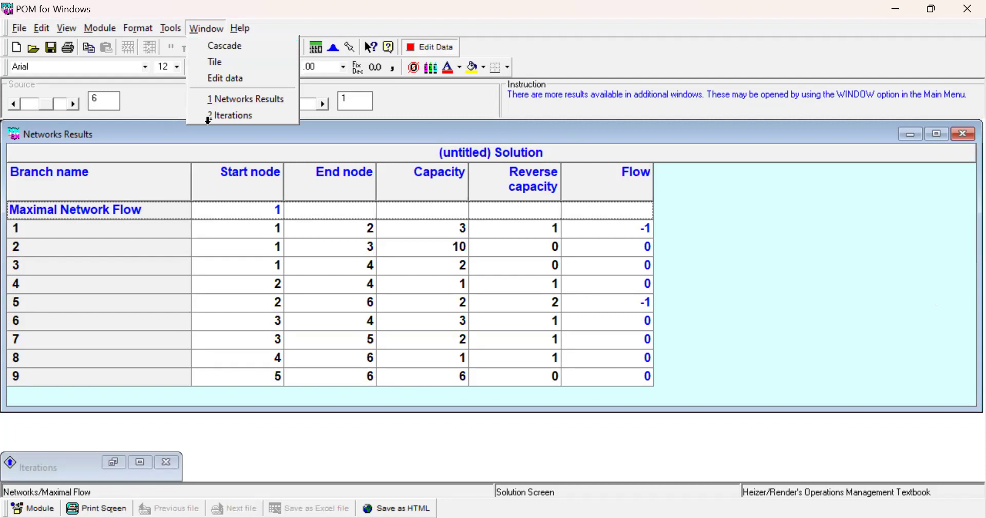
- View the path and flow in the Iterations window, then minimize it and examine the branch rows in the Networks Results
click(211, 115)
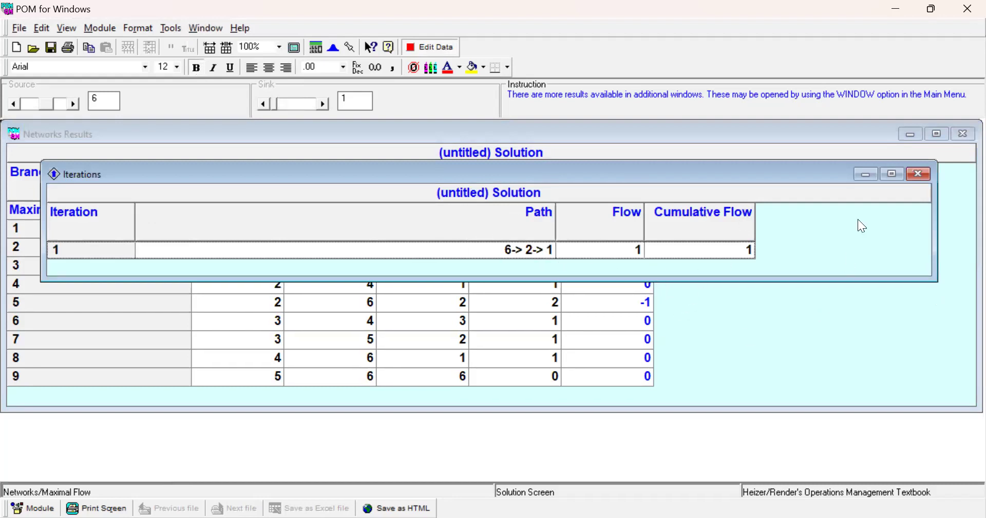
click(873, 175)
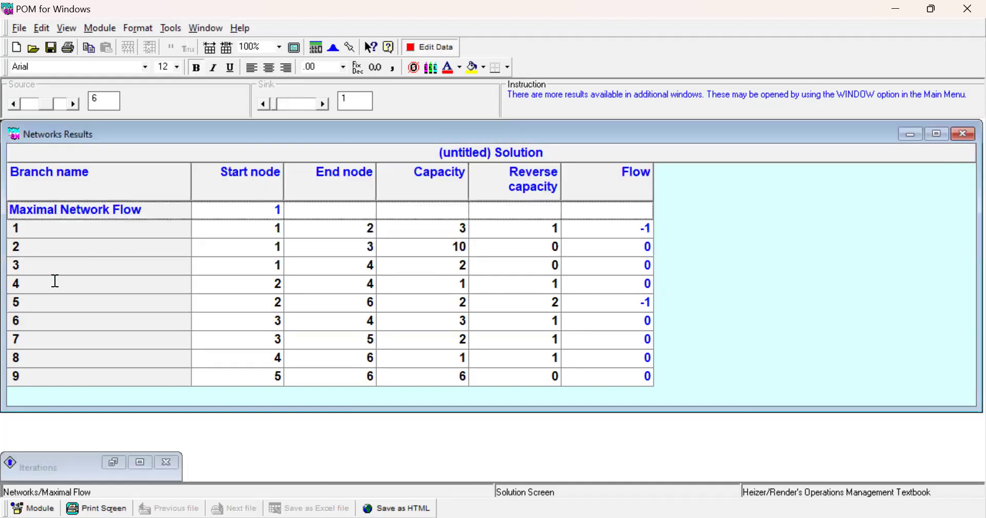
click(53, 283)
click(491, 353)
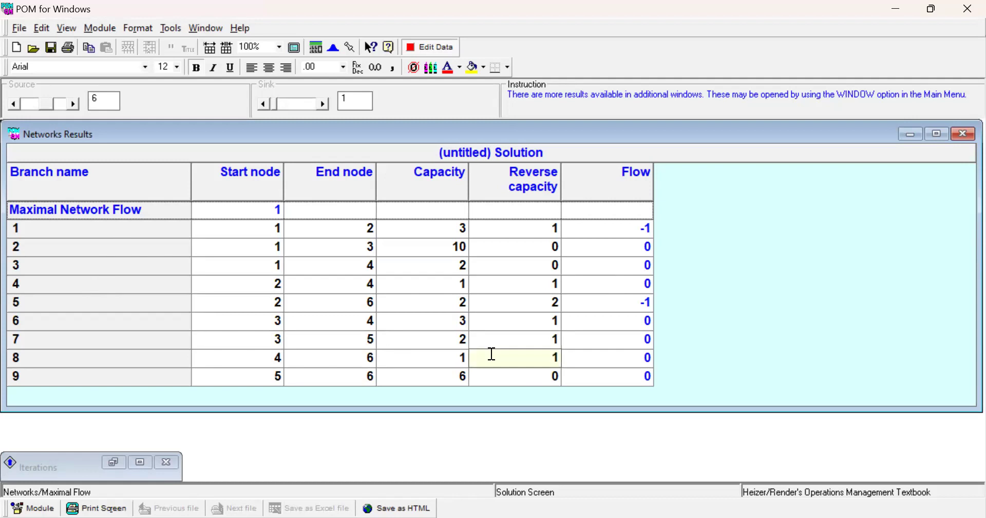